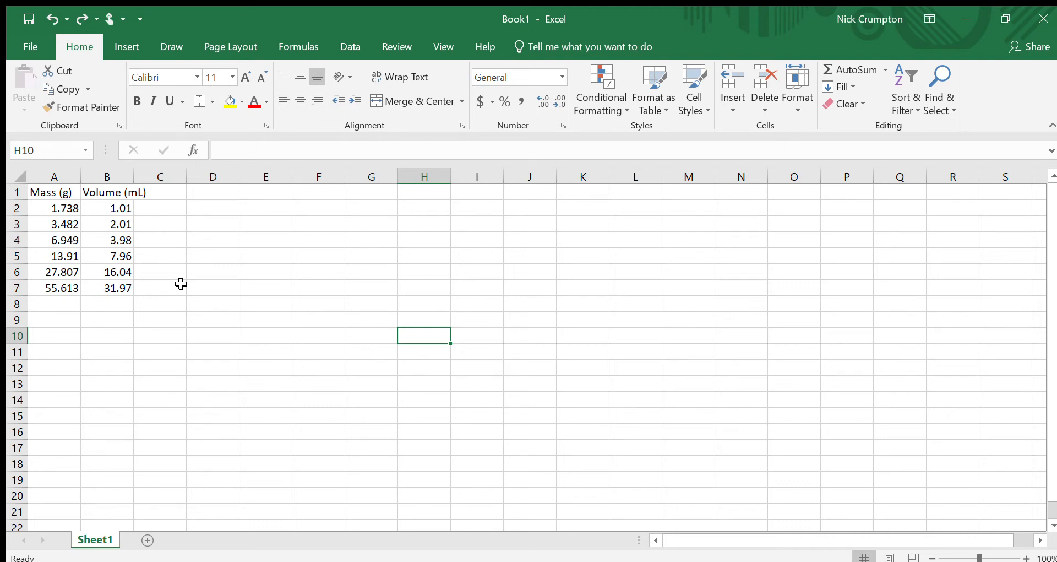
Step: Inspect the first mass and volume entries in the data table
left_click(65, 208)
left_click(117, 208)
left_click(59, 210)
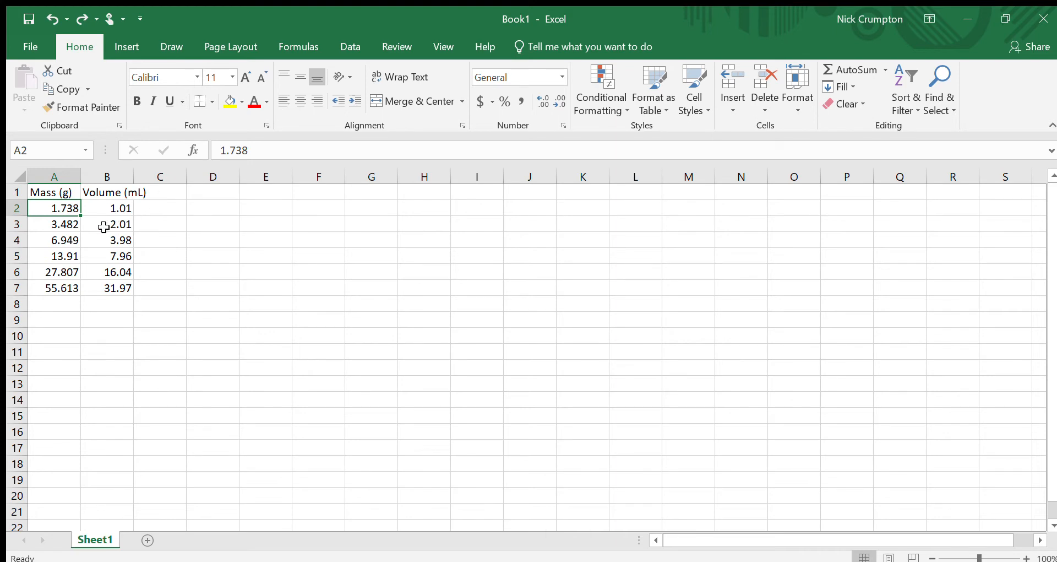
Step: Enter the values 9, 8, 7 and 6 down column D starting at D2
left_click(210, 205)
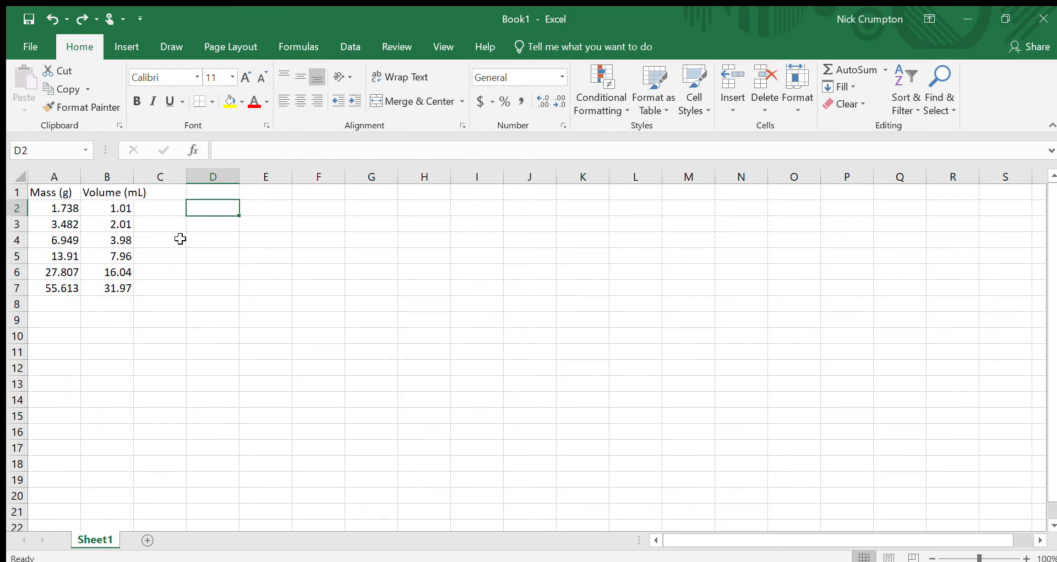
type("9")
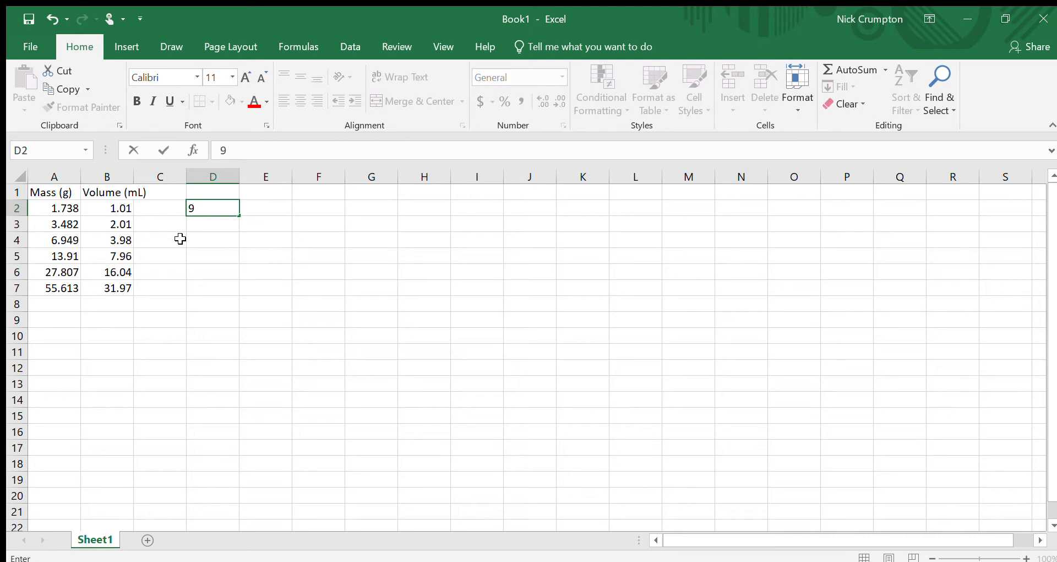
key("Return")
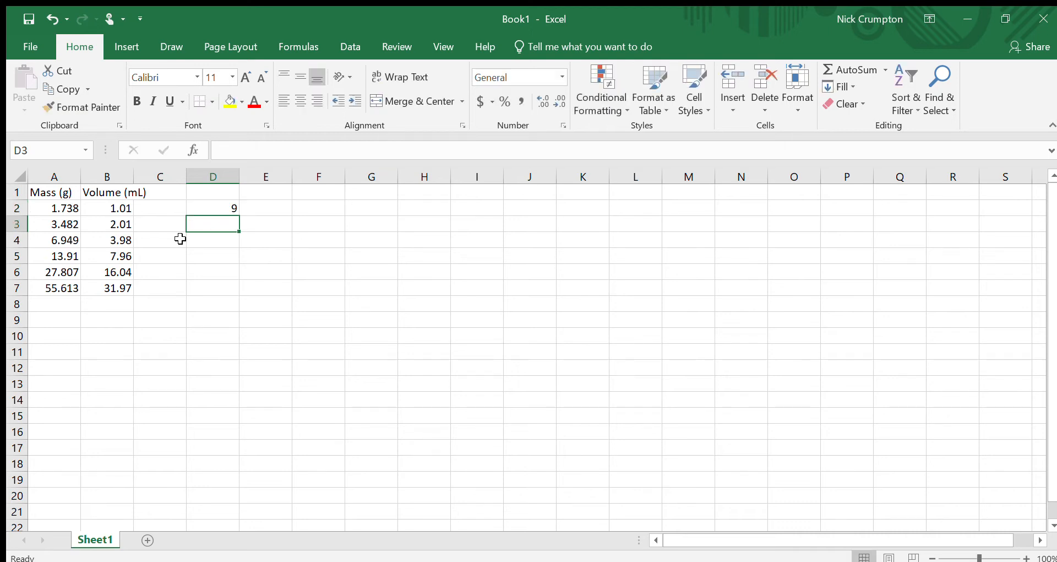
type("8")
key("Return")
type("7")
key("Return")
type("6")
key("Return")
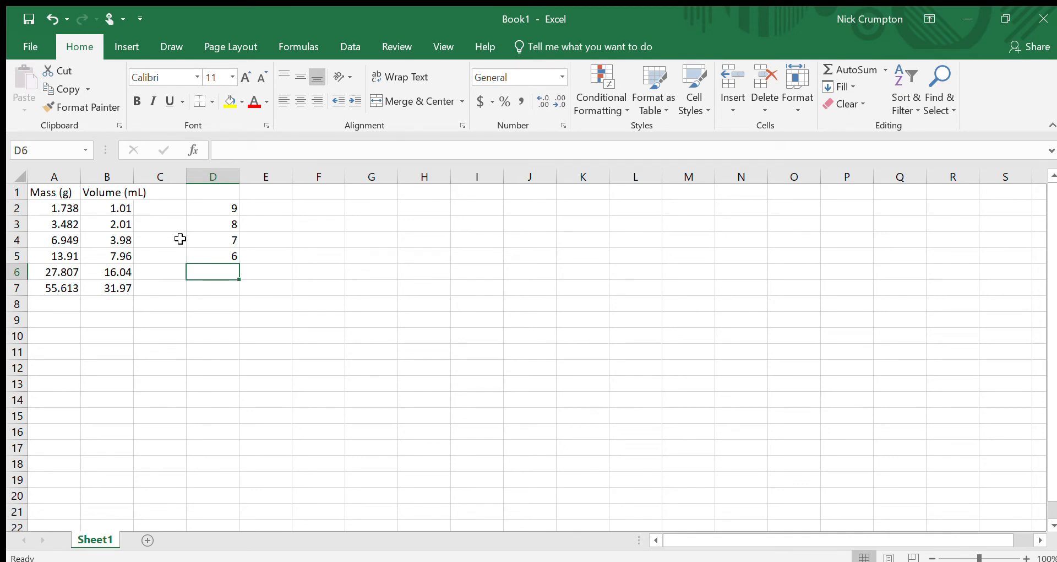
Step: Enter the values 9, 8, 7 and 6 across row 6 from D6 to G6
type("9")
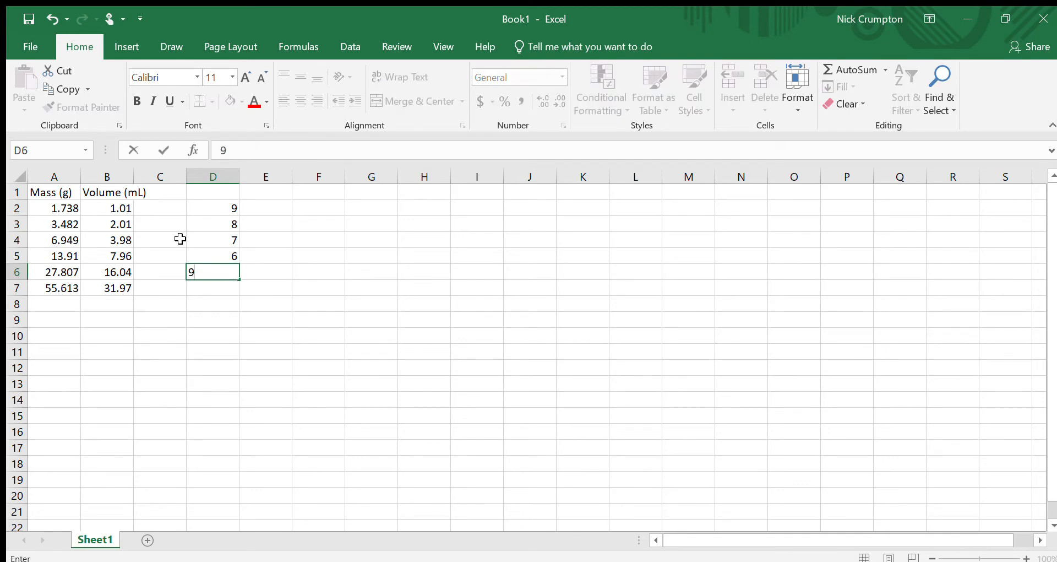
key("Tab")
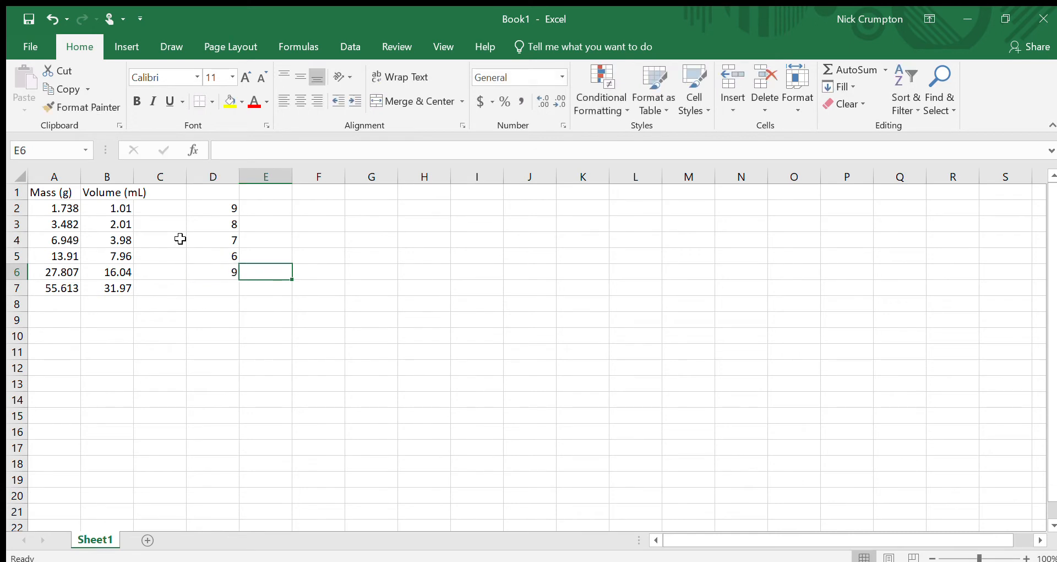
type("8")
key("Tab")
type("7")
key("Tab")
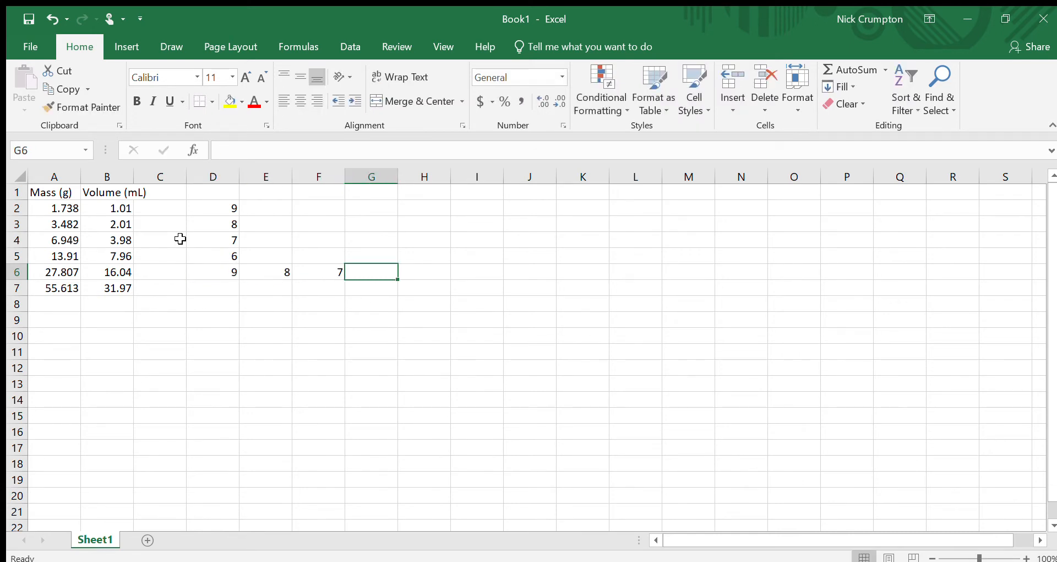
type("6")
key("Tab")
Step: Clear all the practice numbers from the block D2 to H8
left_click_drag(230, 213, 394, 271)
key("BackSpace")
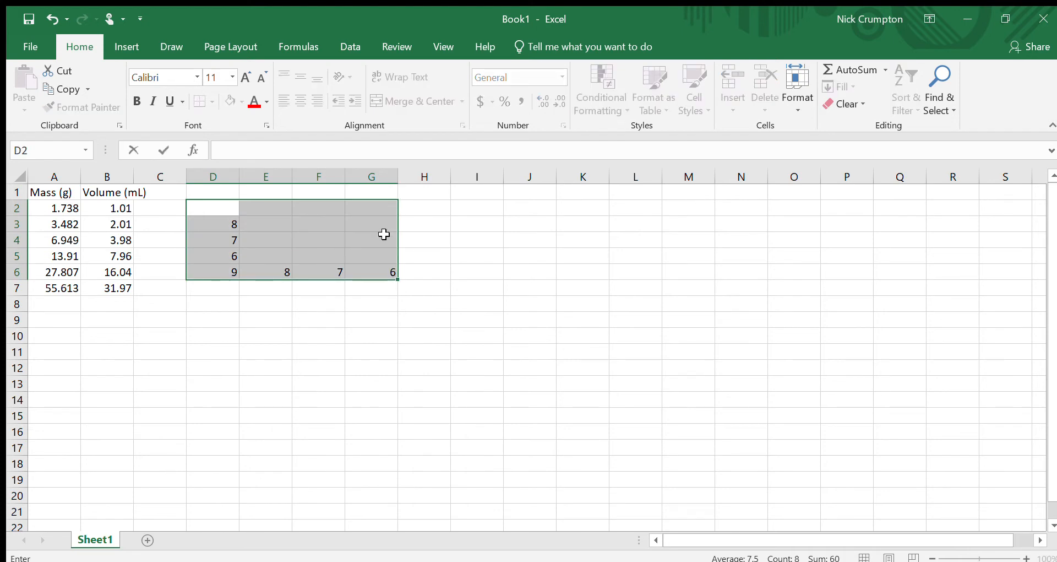
left_click(388, 303)
left_click_drag(441, 299, 190, 207)
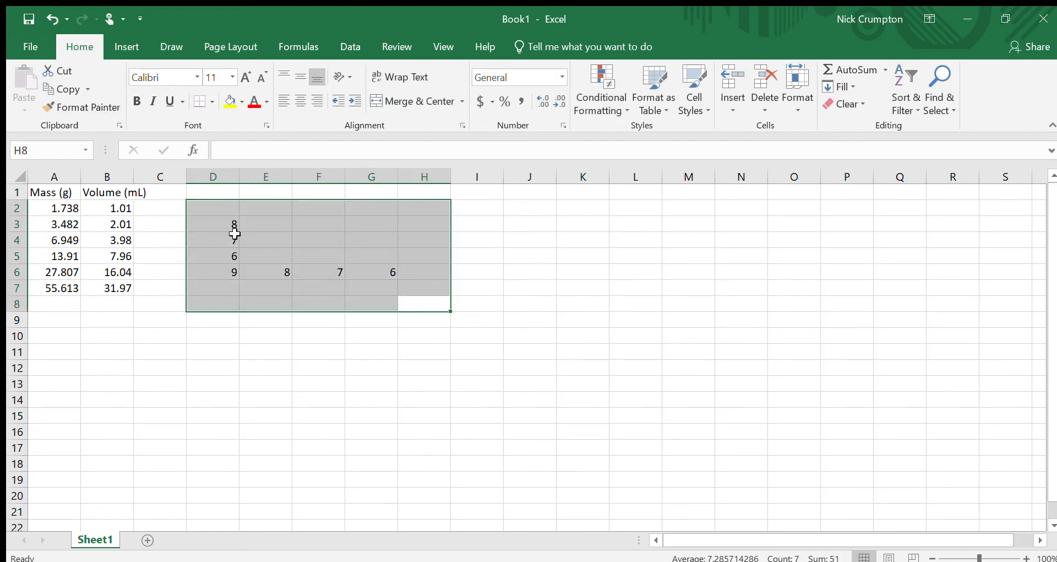
key("Delete")
left_click(200, 237)
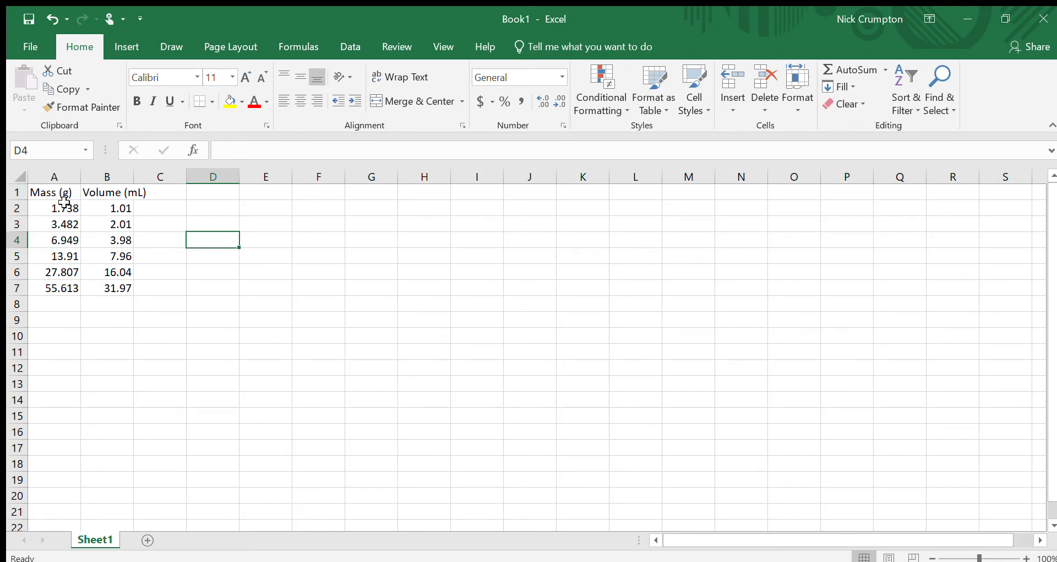
Step: Append the unit g to the mass value 1.738 in cell A2
left_click(50, 208)
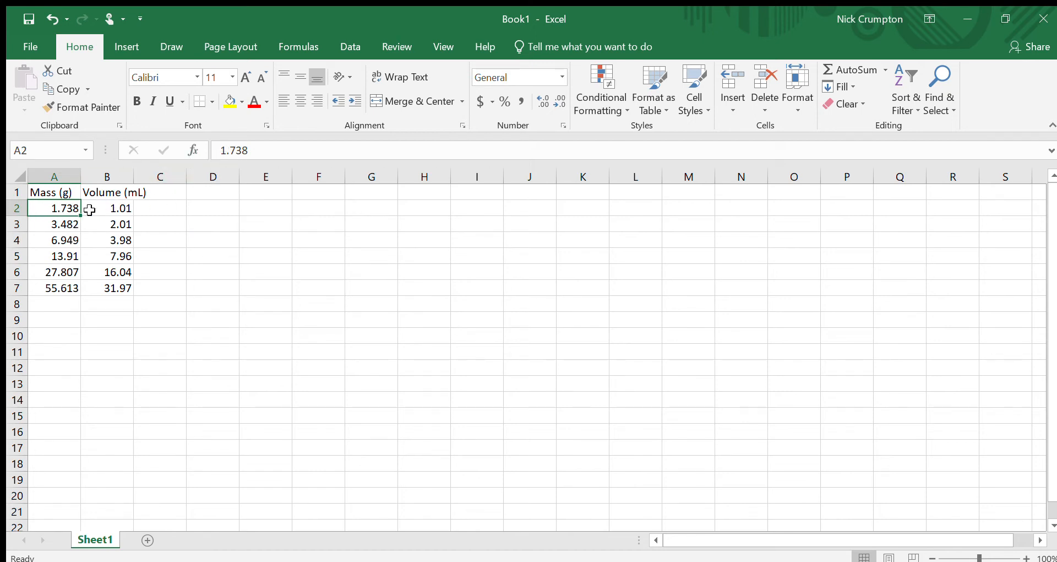
left_click(67, 194)
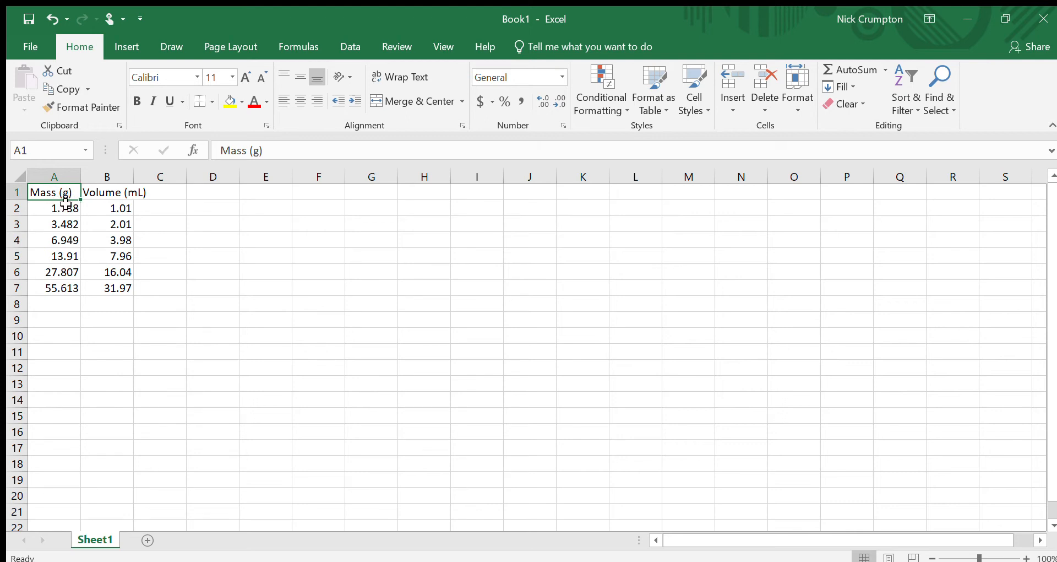
left_click(66, 204)
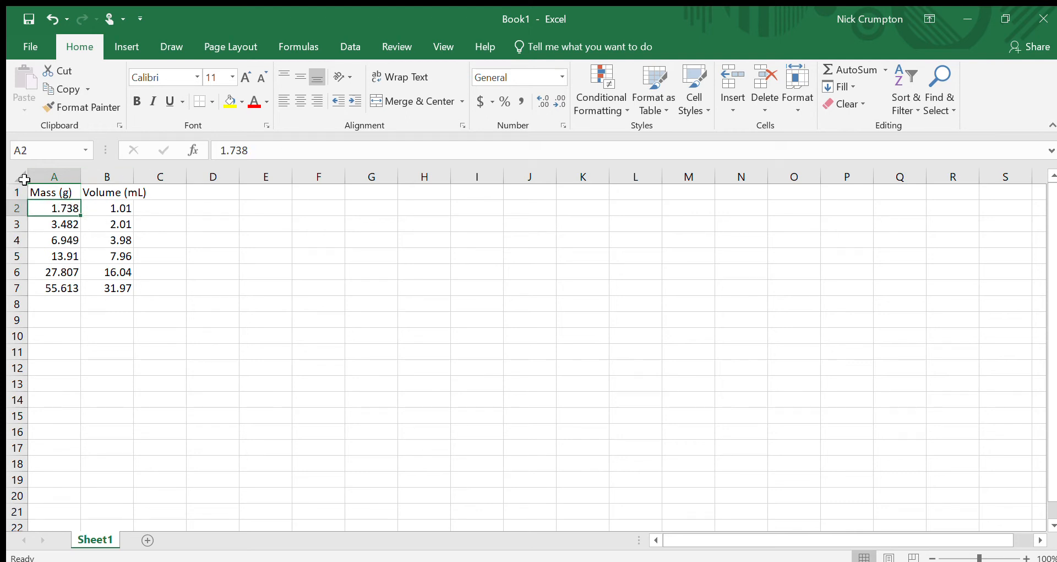
left_click(264, 154)
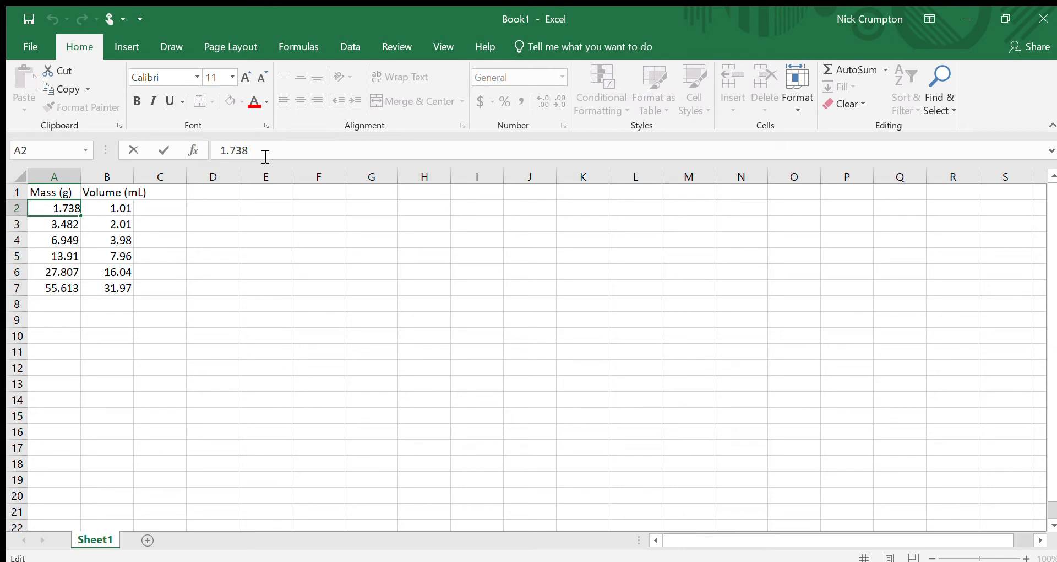
type("g")
key("Return")
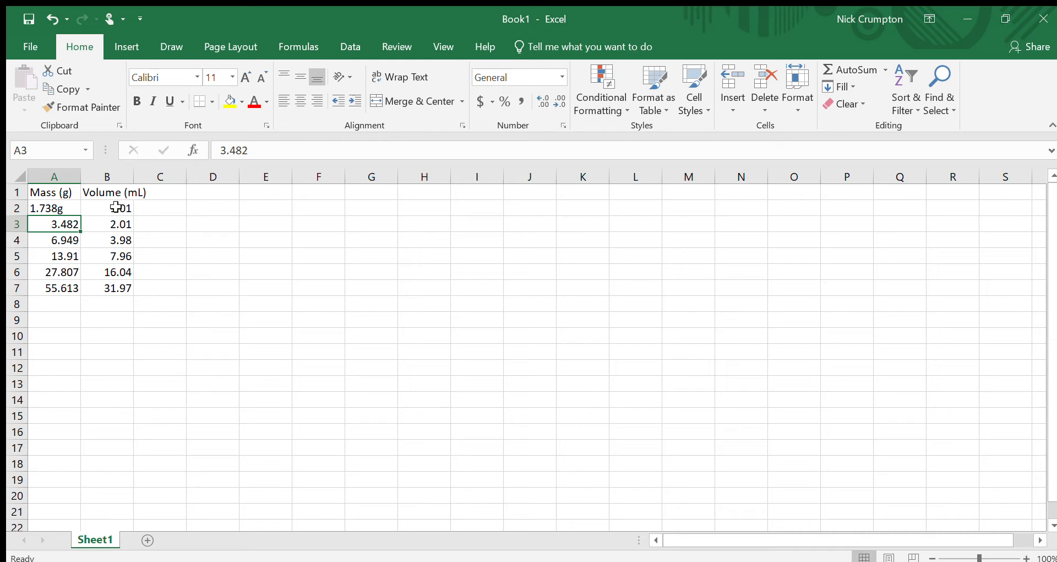
Step: Remove the trailing g from cell A2 so it holds 1.738 again
left_click(60, 209)
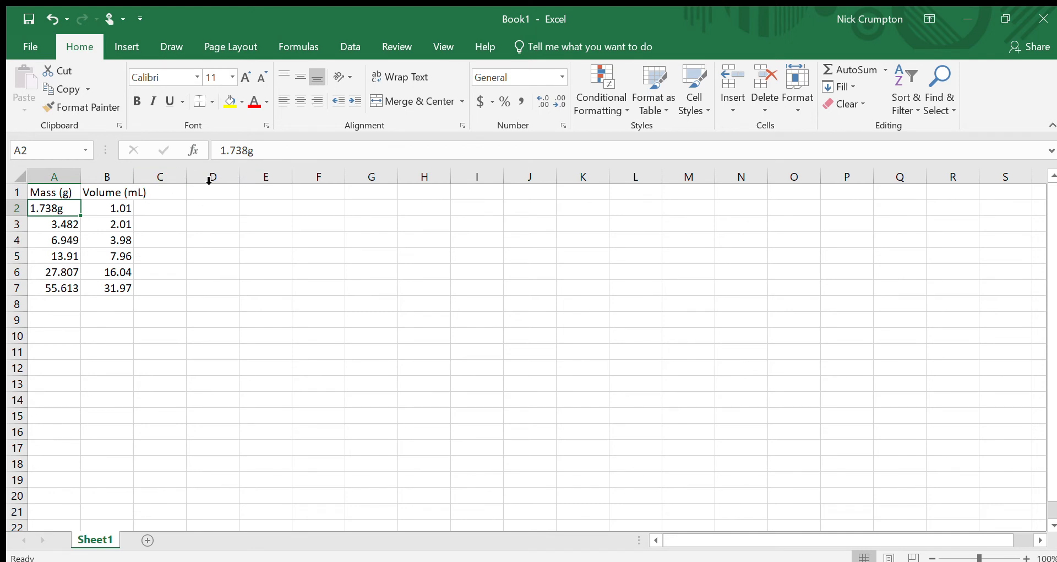
left_click(302, 155)
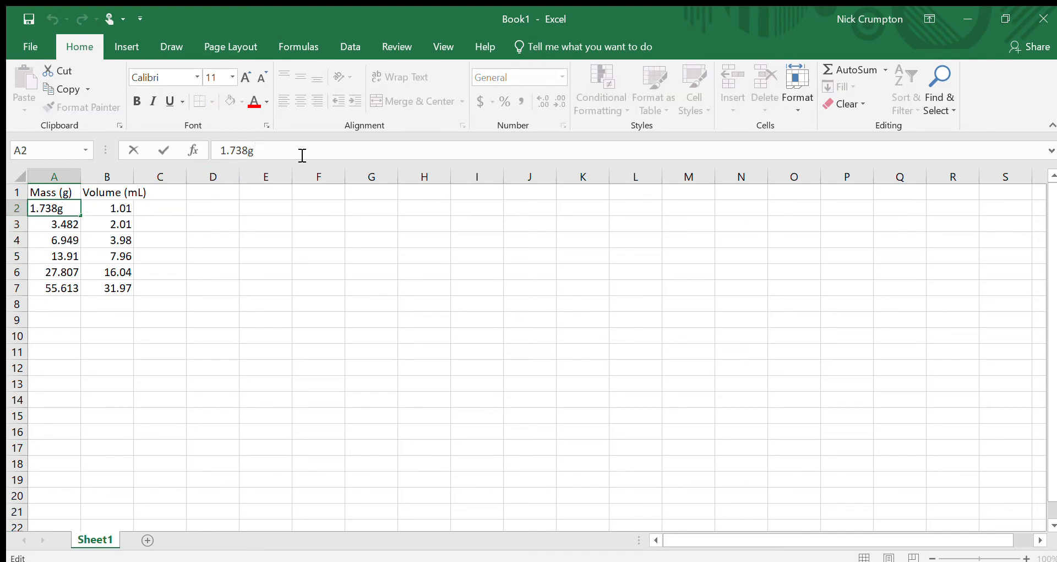
key("BackSpace")
key("Return")
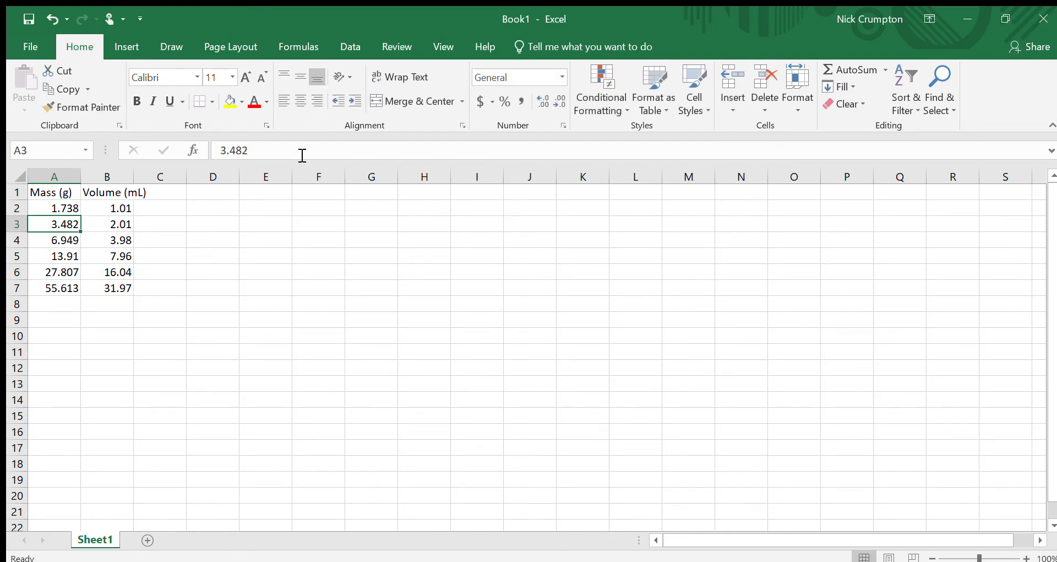
Step: Examine the Mass and Volume header cells and the data beneath them
left_click(44, 199)
left_click(95, 197)
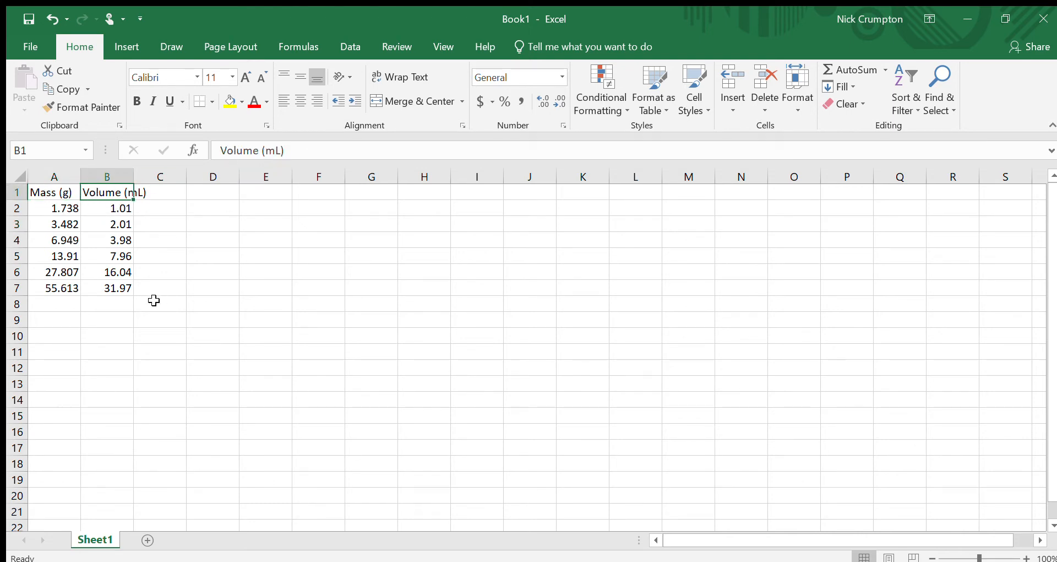
left_click(219, 318)
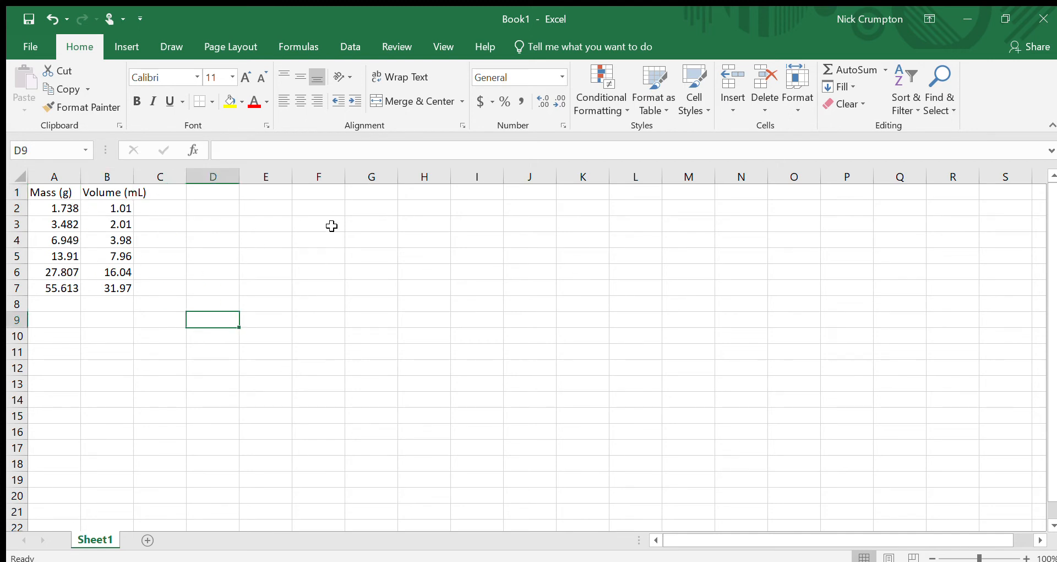
left_click(113, 194)
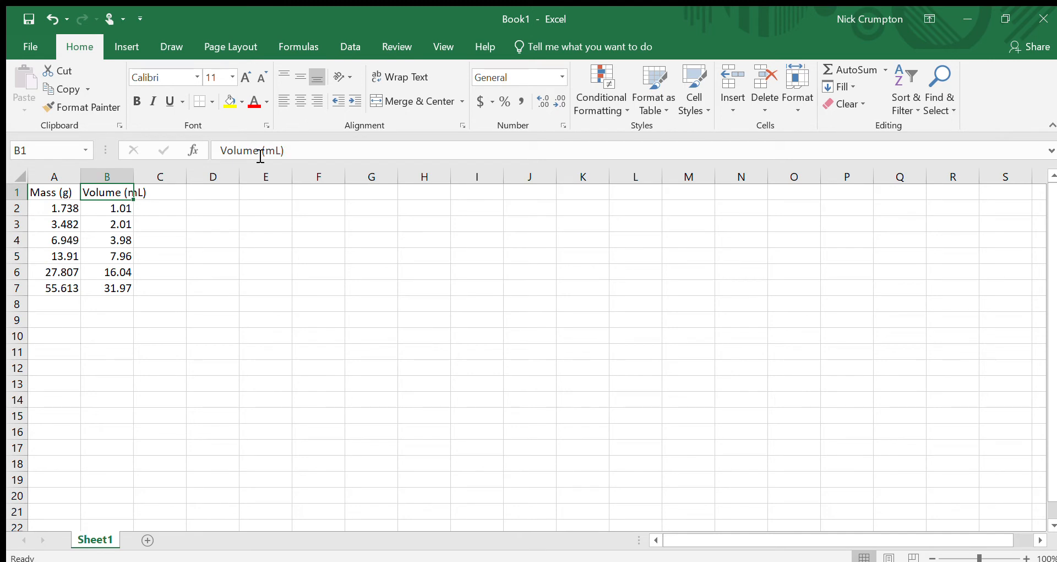
left_click(97, 226)
left_click(203, 336)
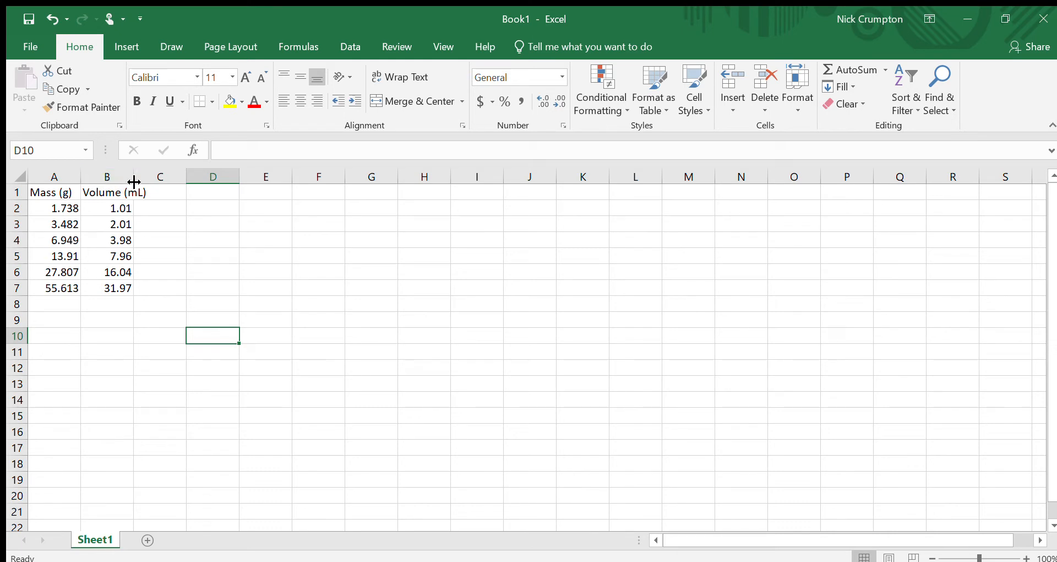
Step: Widen column B so the Volume (mL) header fits, then autofit it
left_click_drag(134, 181, 160, 179)
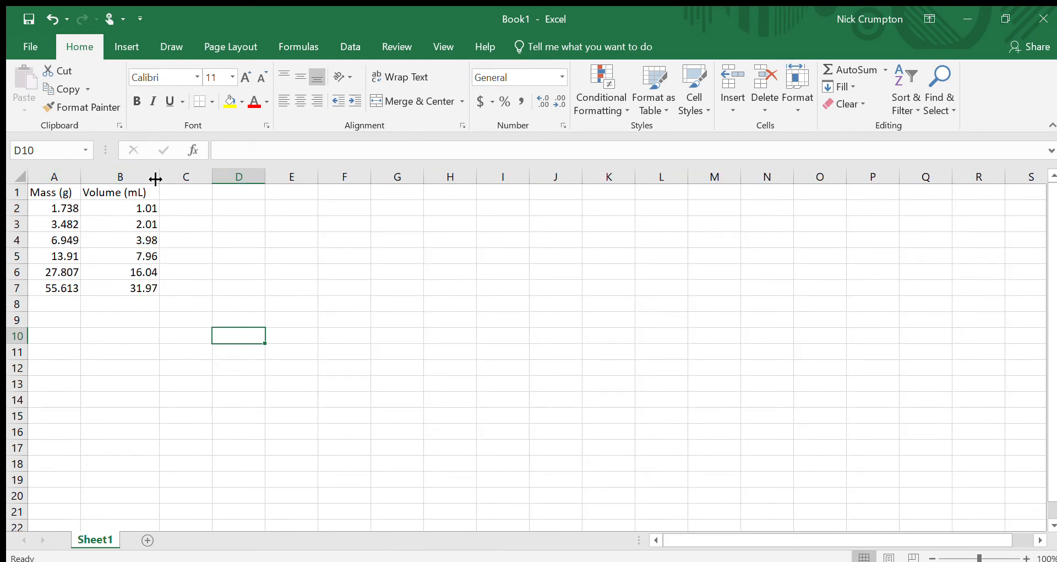
left_click(208, 236)
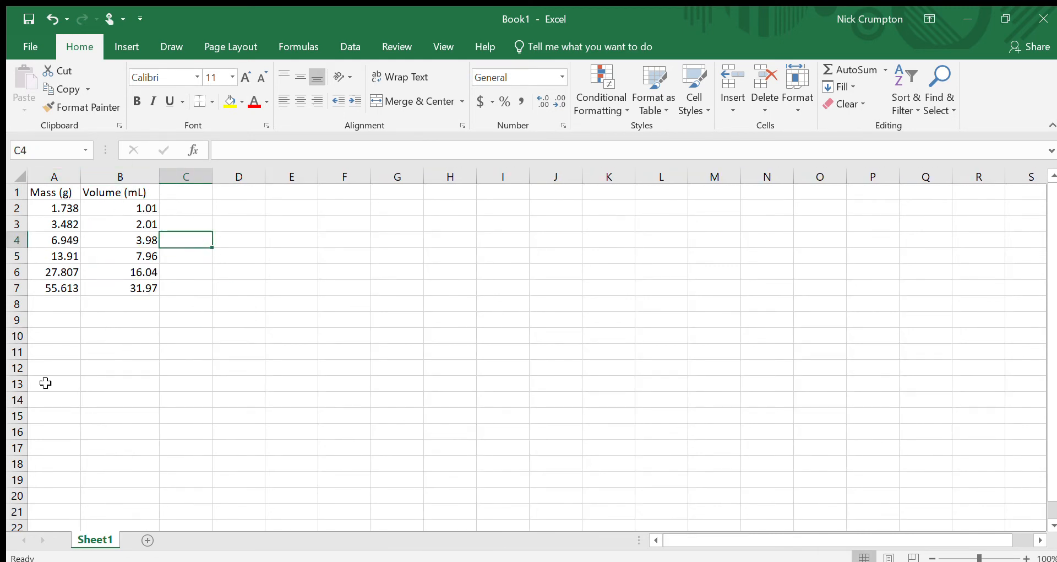
double_click(160, 177)
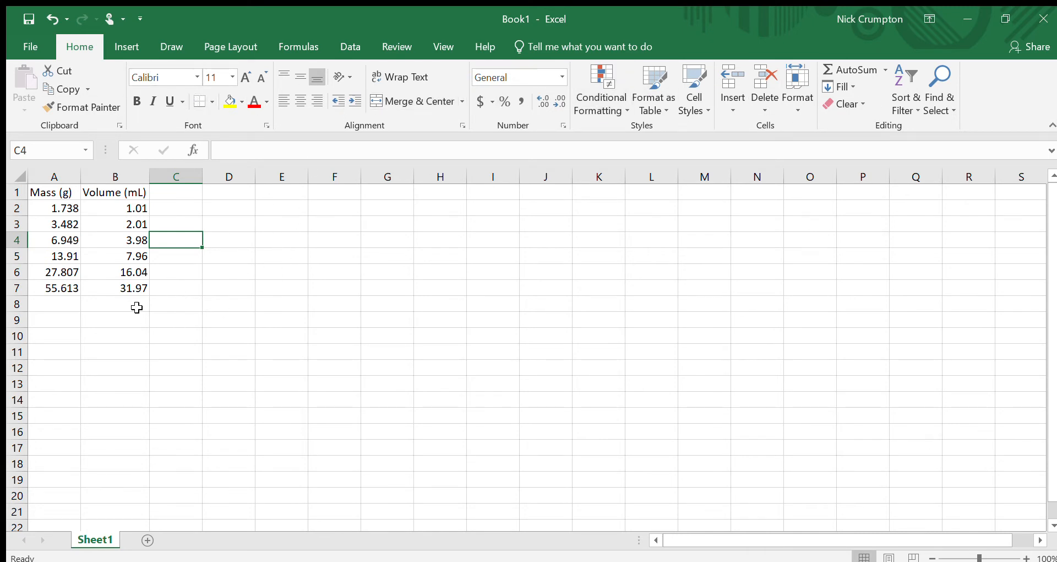
Step: Fill the Volume (mL) header cell with yellow, then undo the fill
left_click(109, 187)
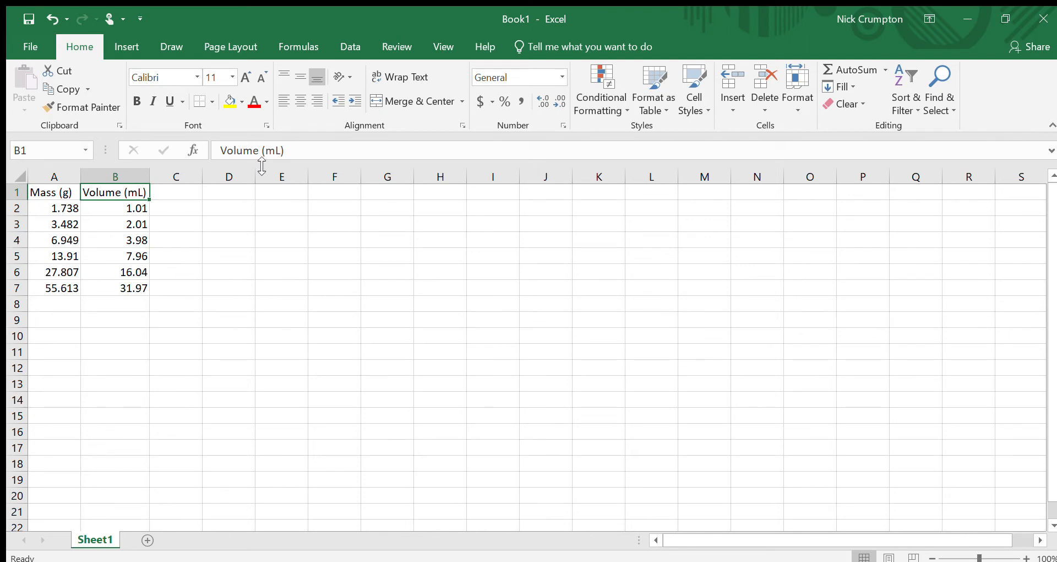
left_click(230, 102)
left_click(172, 316)
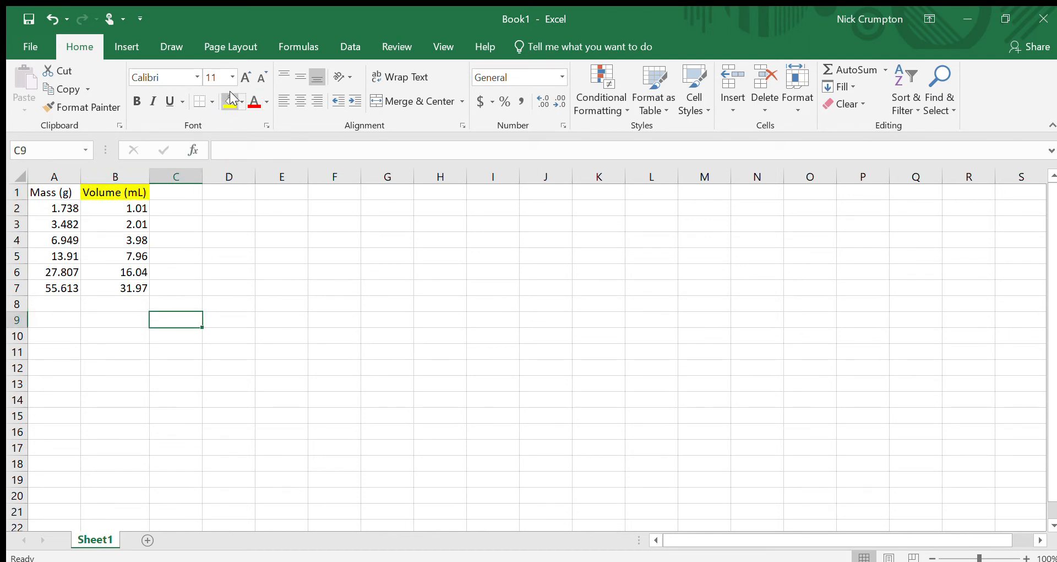
key("ctrl+z")
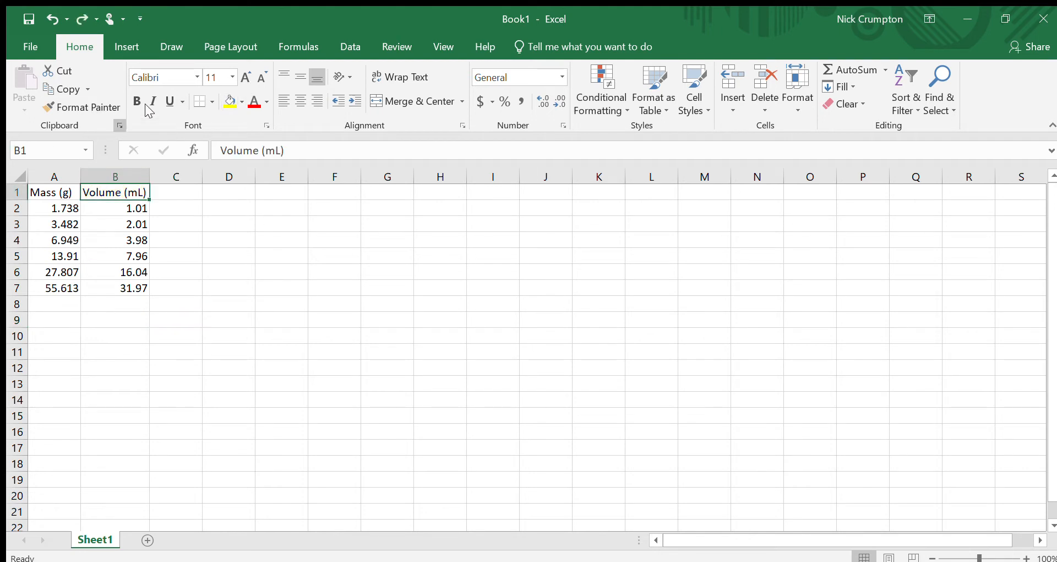
Step: Label cell C1 as Density (g/mL) and autofit column C to the header
left_click(370, 253)
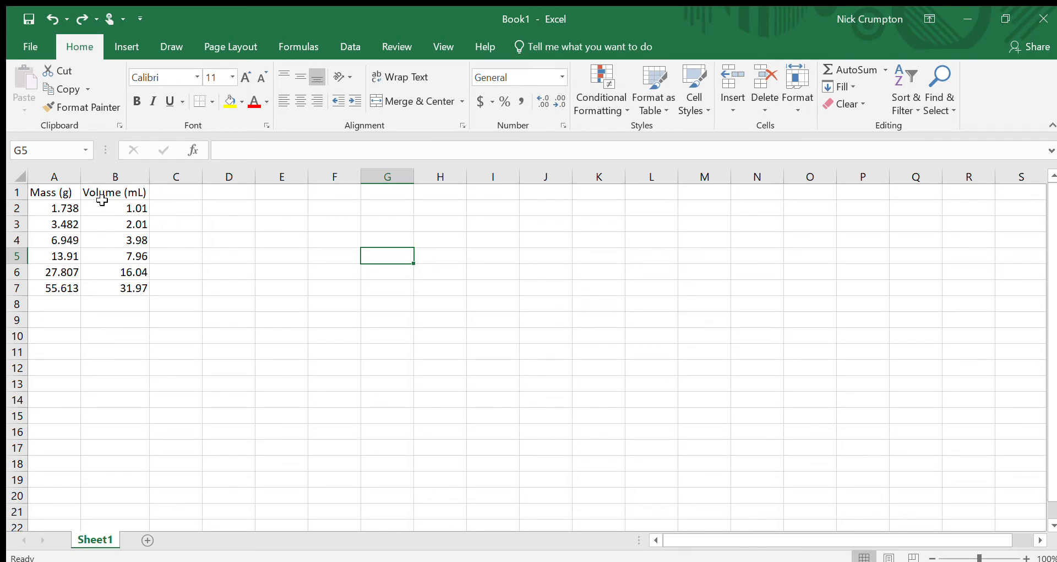
left_click(169, 194)
type("Den")
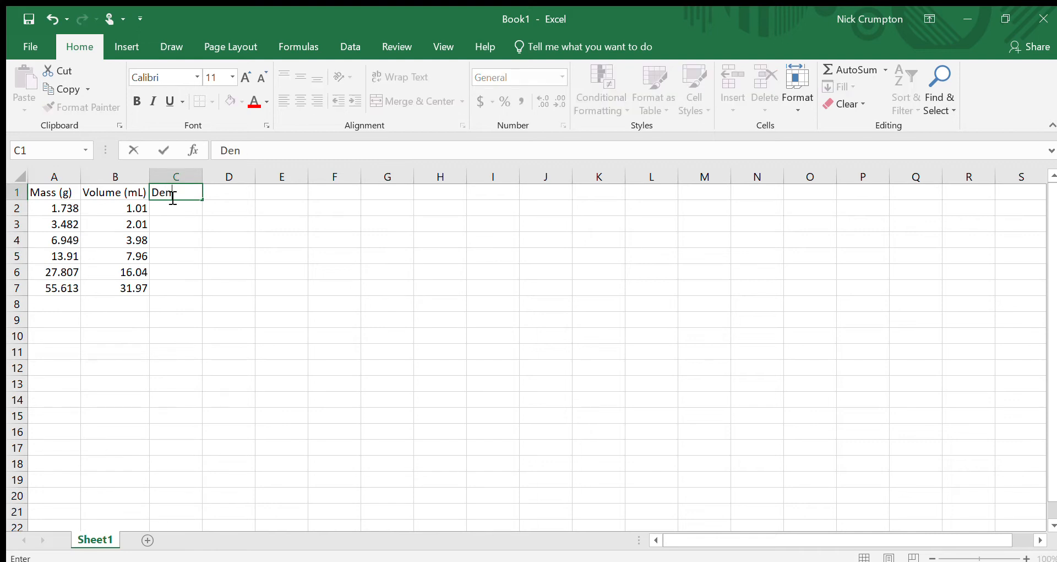
type("sity (g/mL")
key("Return")
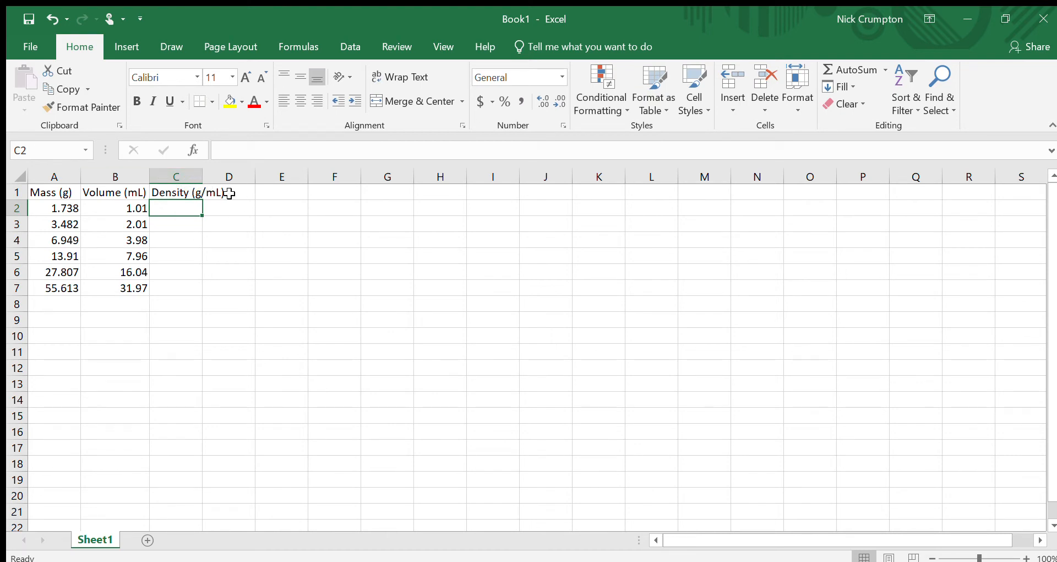
double_click(201, 176)
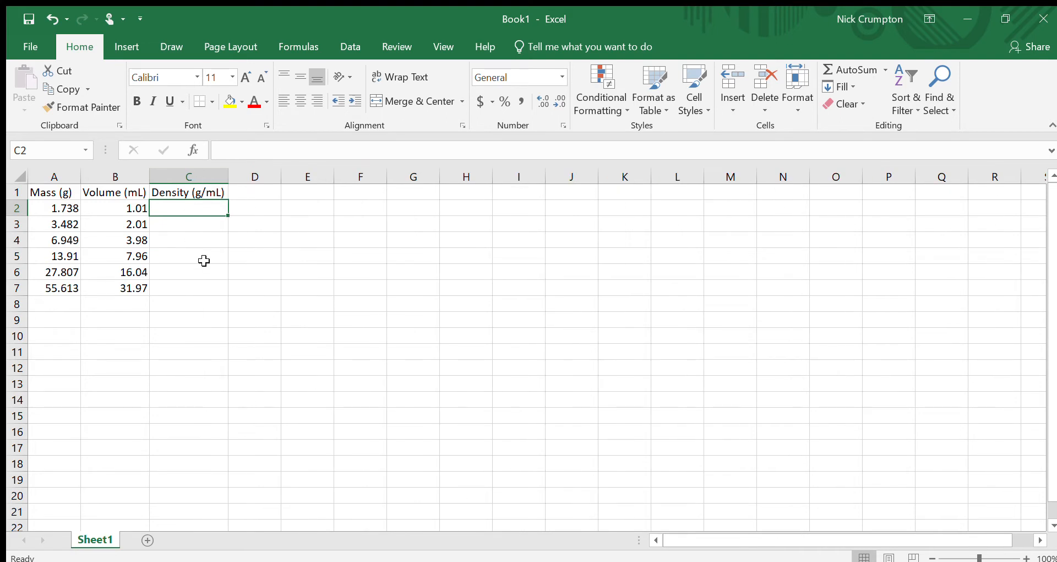
left_click(205, 257)
Step: Enter a density formula in C2 that divides the mass in A2 by the volume in B2
left_click(160, 202)
type("=")
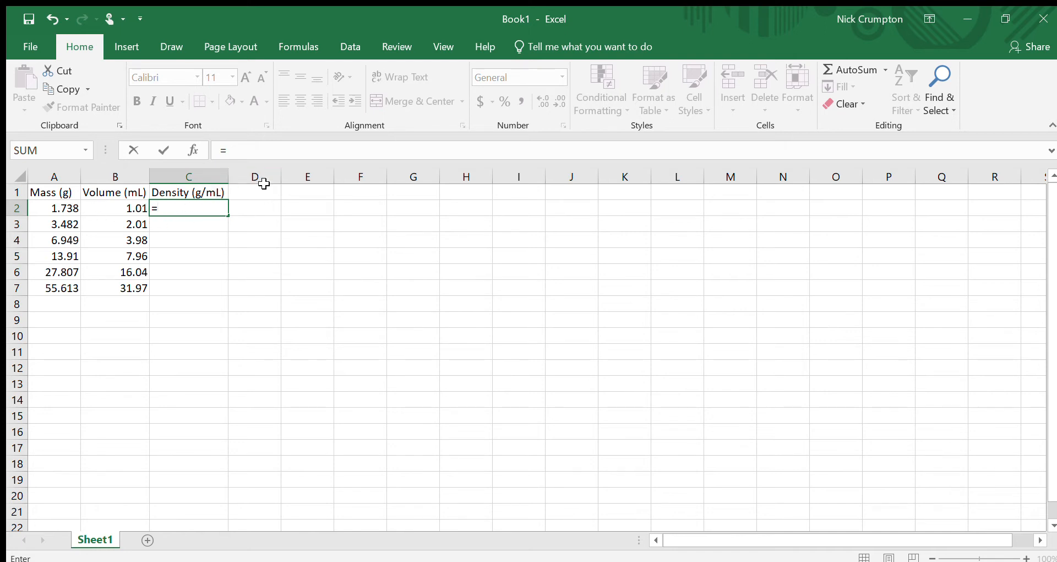
left_click(54, 207)
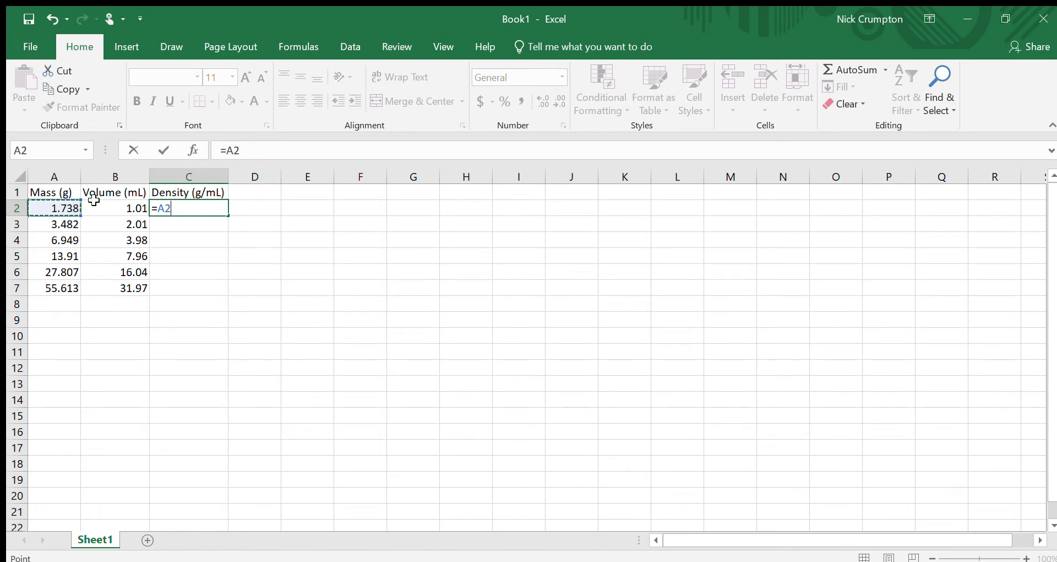
type("/")
left_click(101, 206)
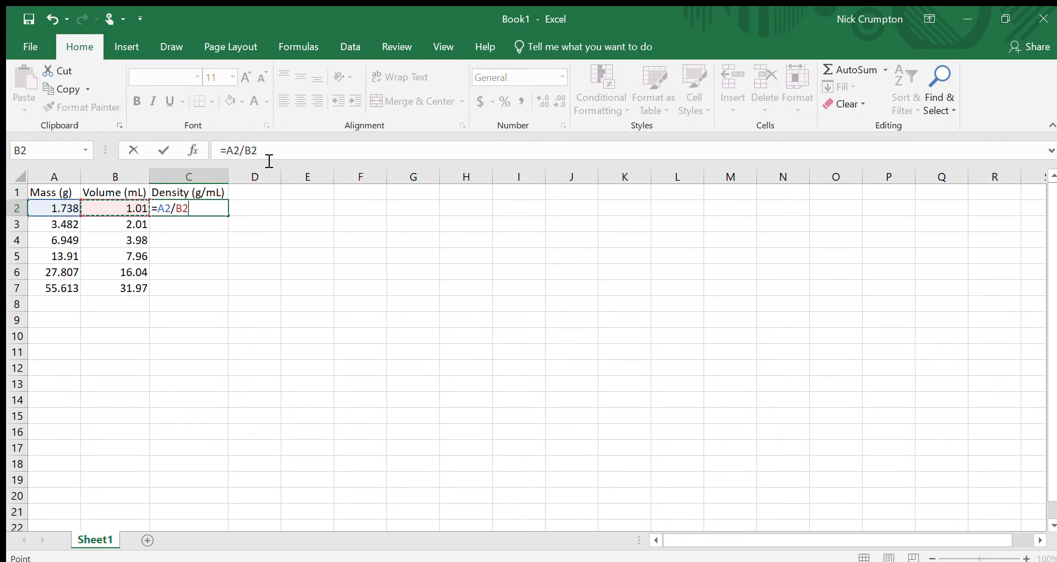
key("Return")
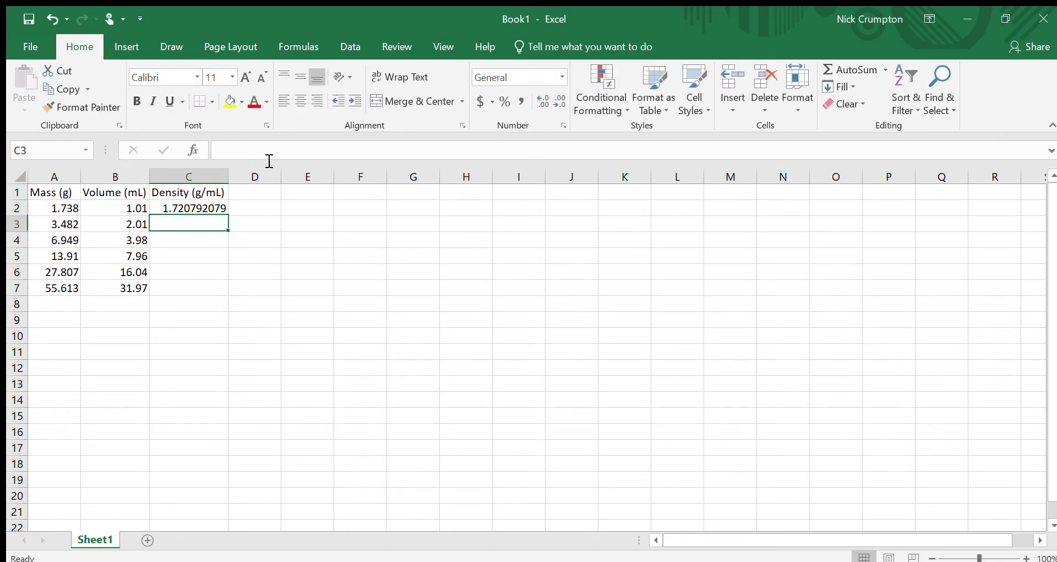
Step: Enter the formula =A3/B3 in C3 to divide the second mass by its volume
left_click(192, 208)
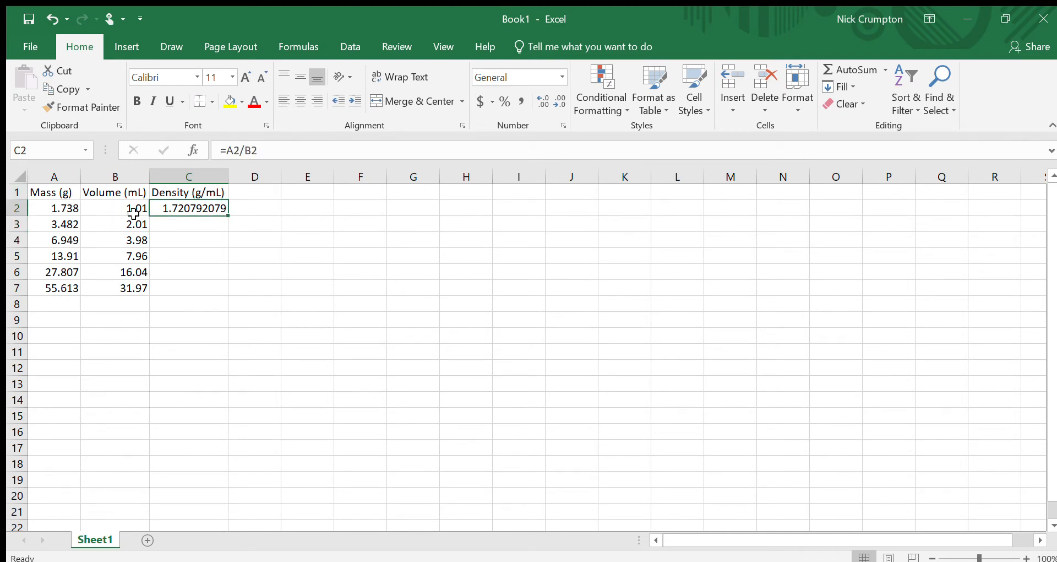
left_click(163, 224)
type("=")
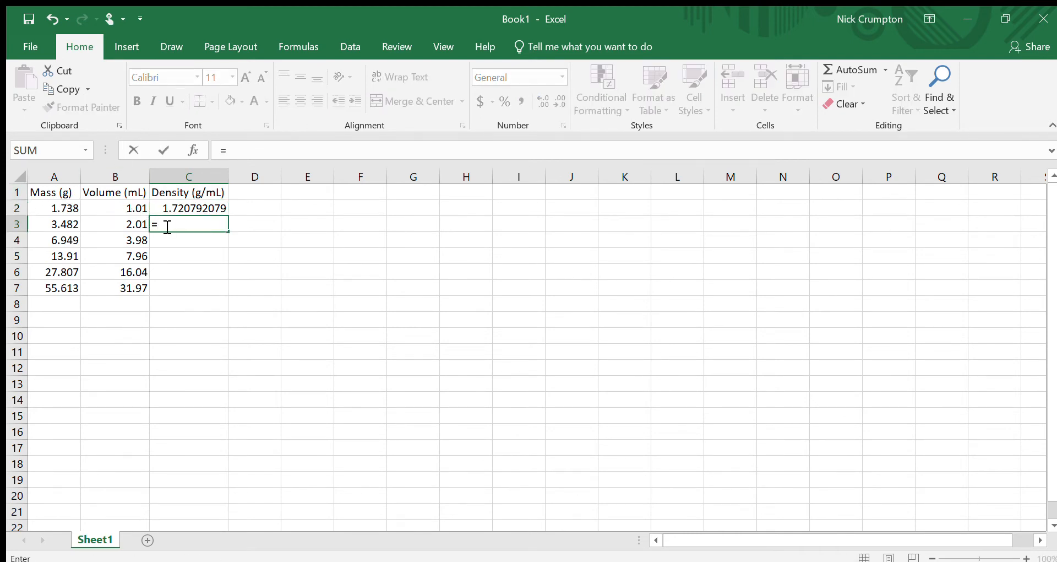
left_click(70, 223)
type("/")
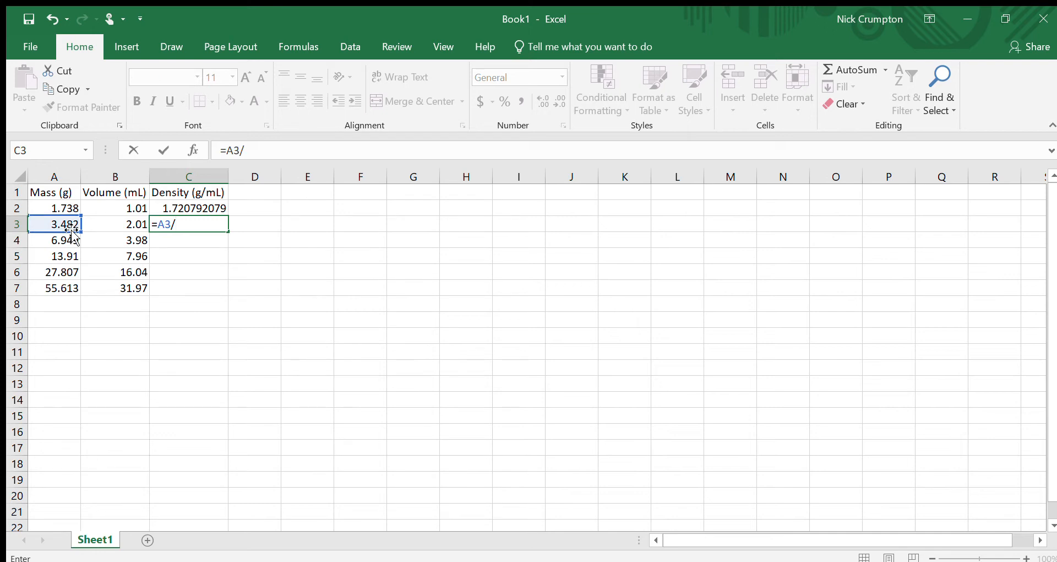
key("Left")
key("Return")
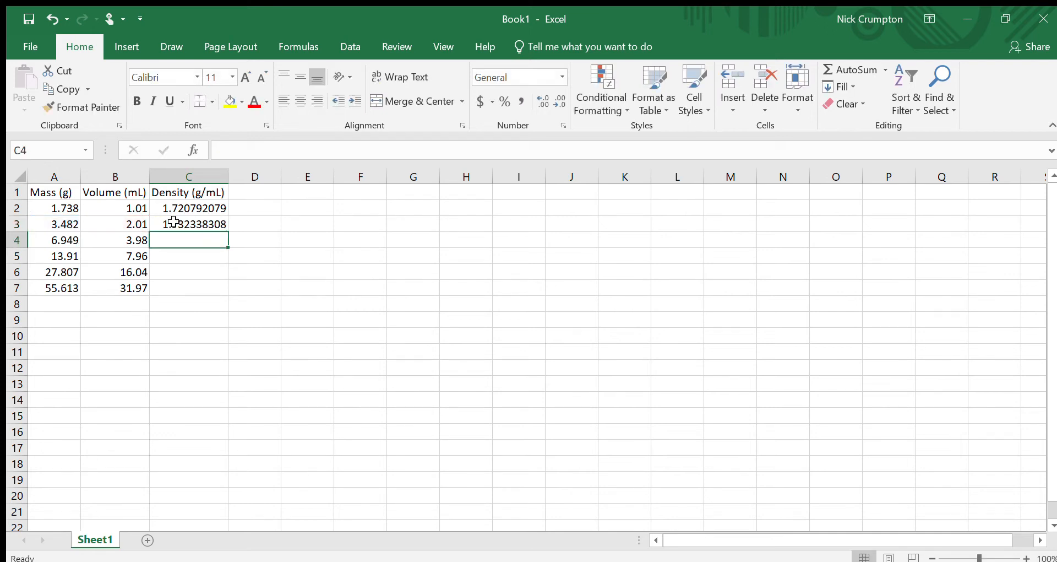
Step: Copy the C2 formula into C2:C7, then undo both the paste and the C3 formula
left_click(218, 210)
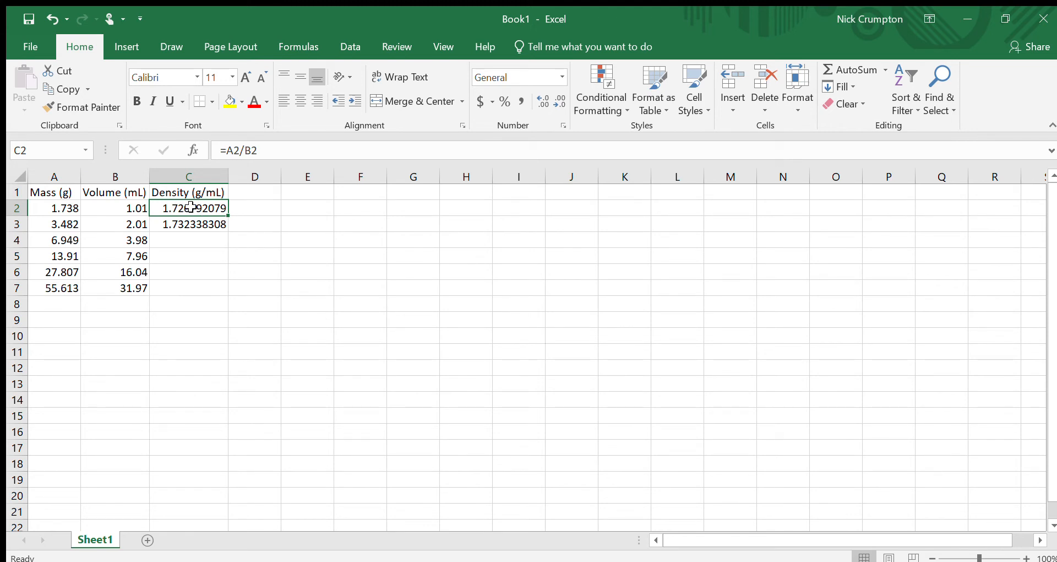
key("ctrl+c")
left_click_drag(194, 209, 189, 283)
left_click_drag(196, 209, 189, 295)
left_click_drag(195, 207, 190, 287)
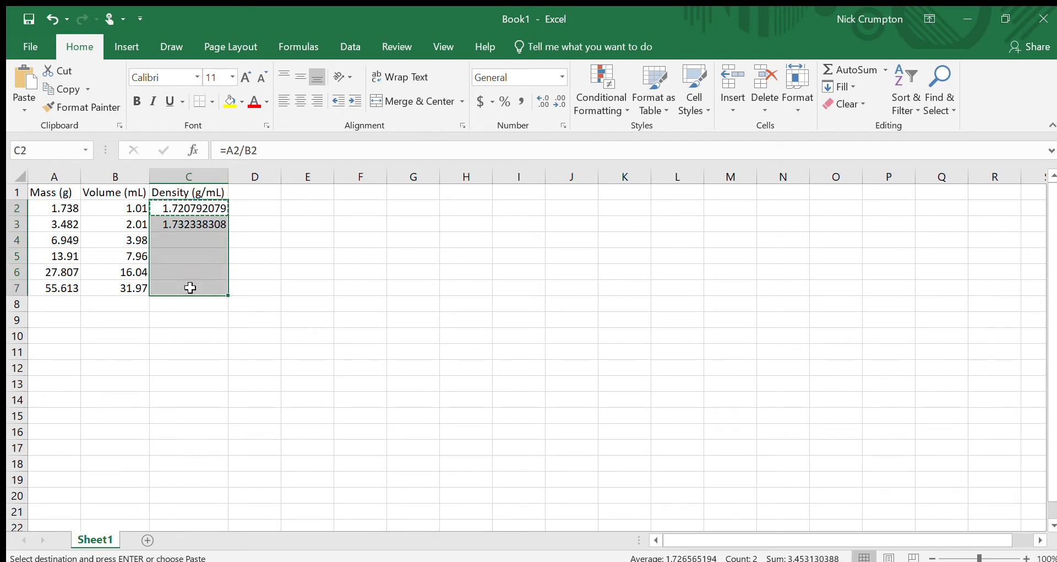
key("ctrl+v")
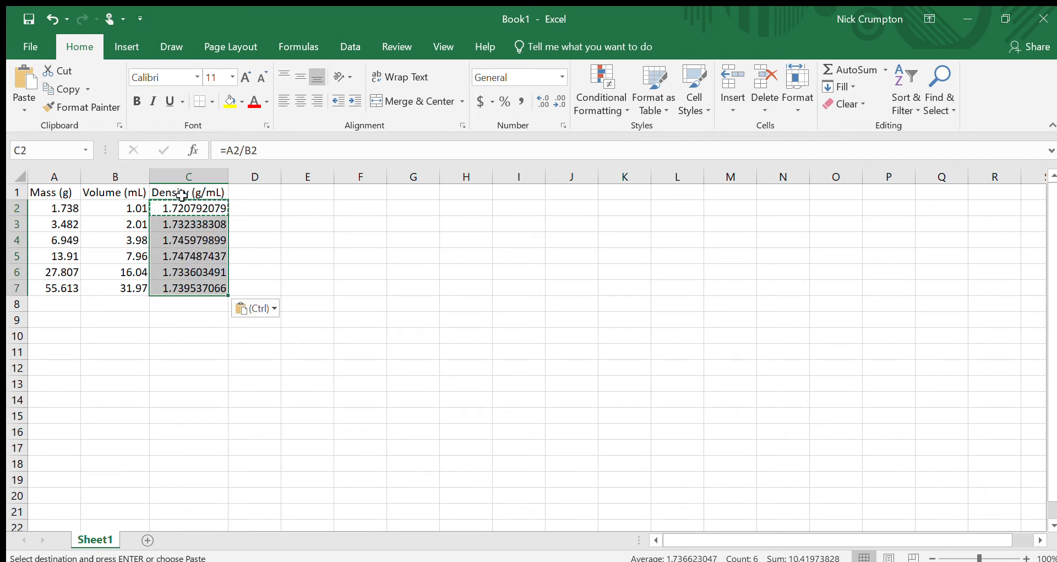
left_click(182, 210)
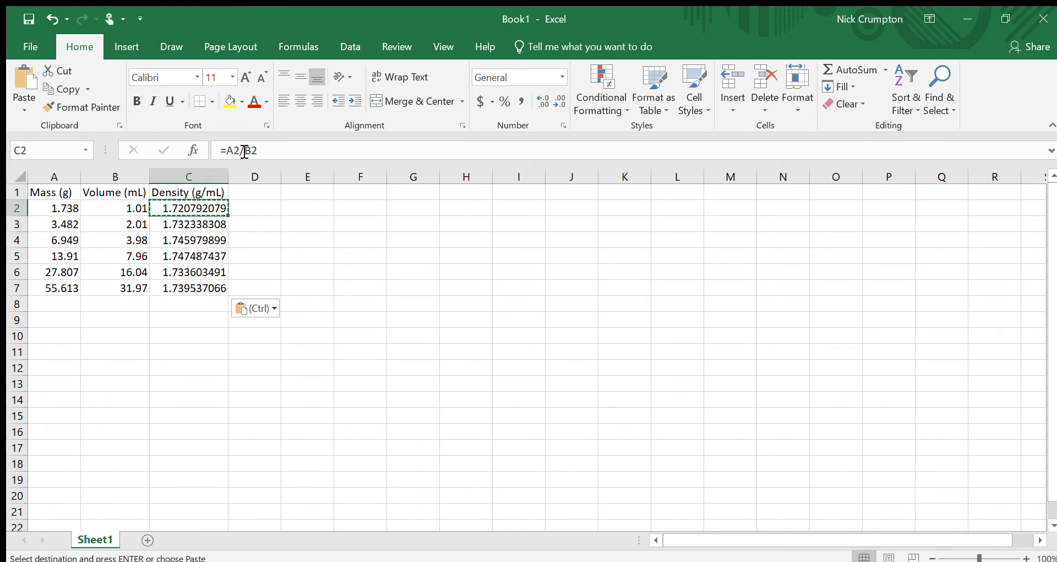
key("Down")
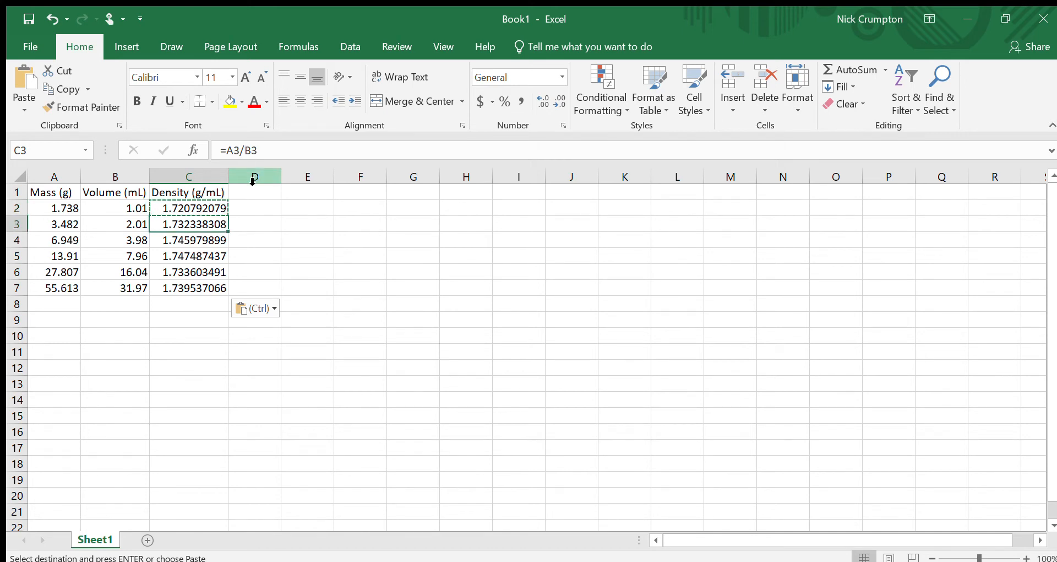
key("Down")
key("Down")
key("Down")
key("Down")
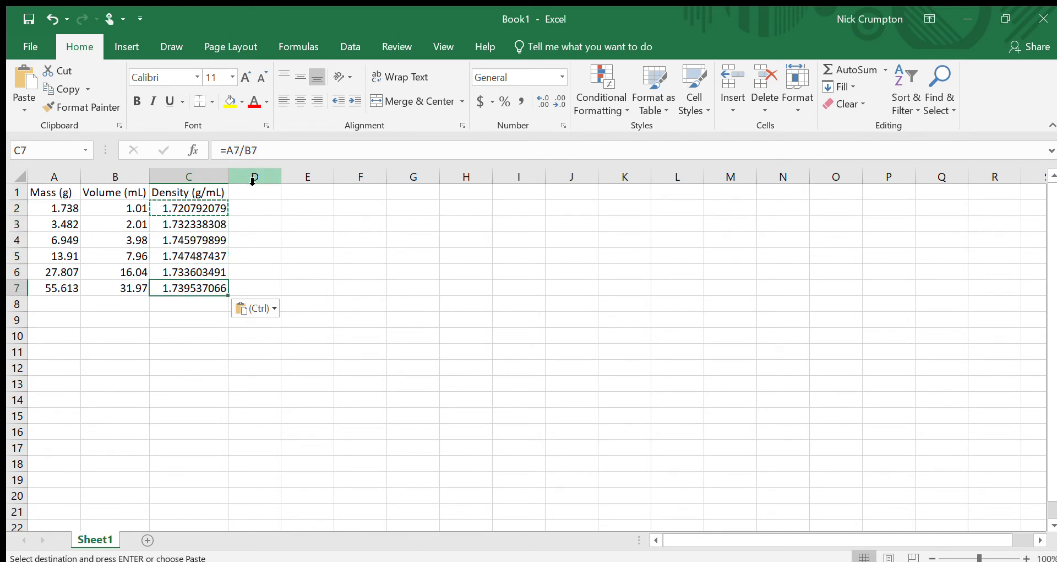
key("ctrl+z")
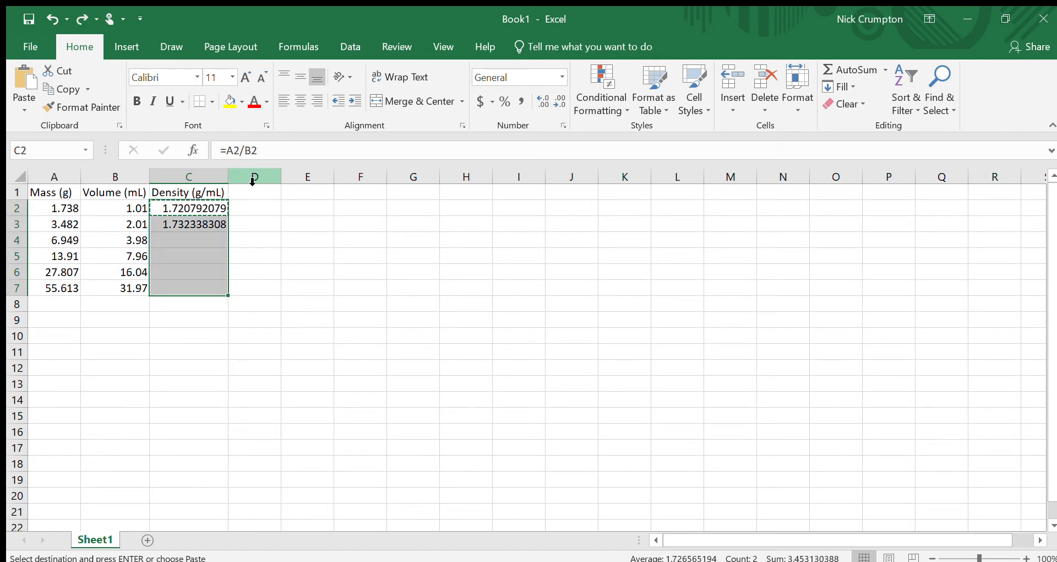
key("ctrl+z")
left_click(230, 303)
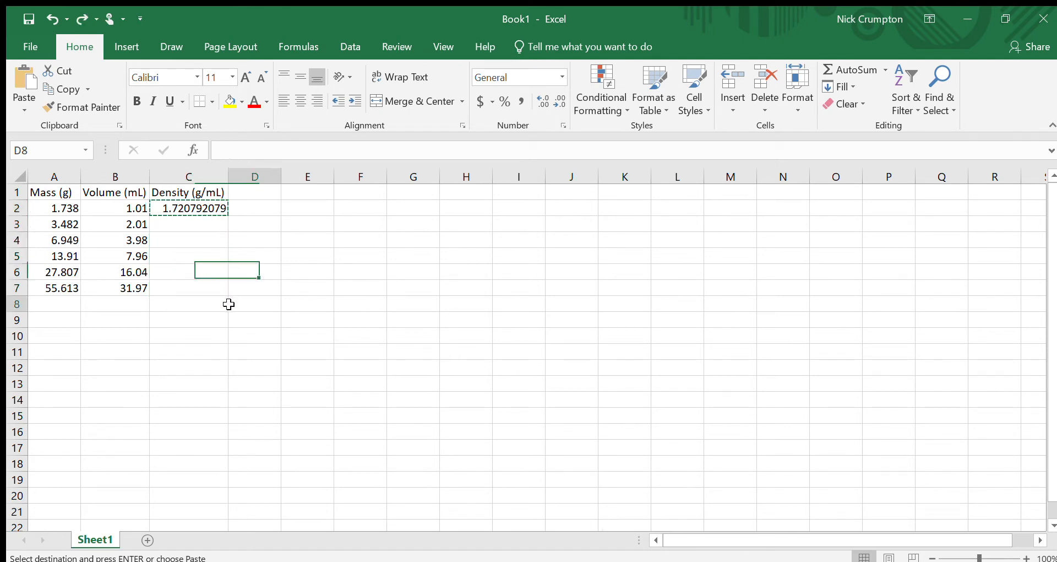
key("Escape")
Step: Fill the C2 density formula down column C through row 17
left_click(208, 208)
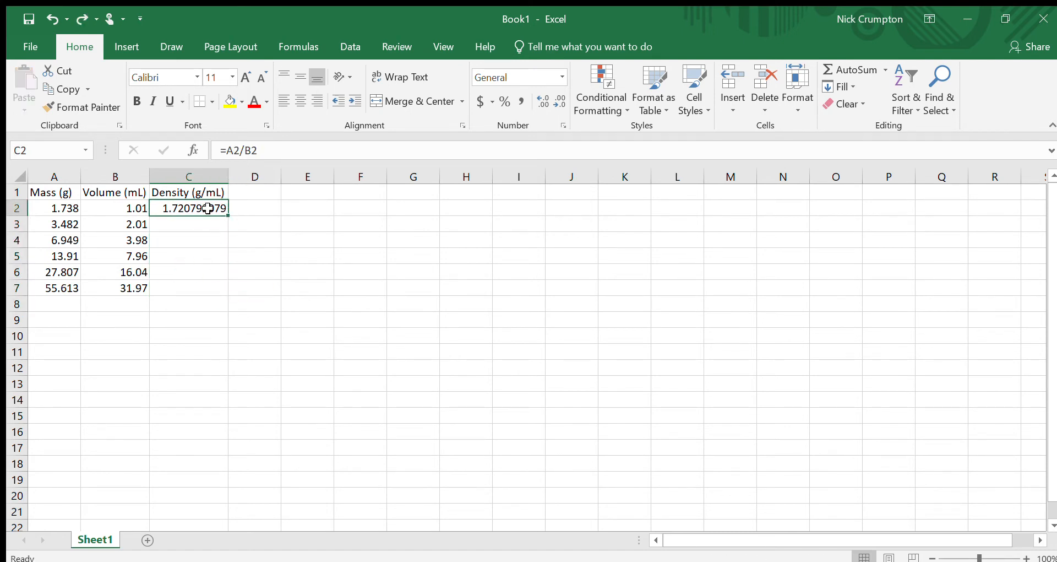
left_click(266, 257)
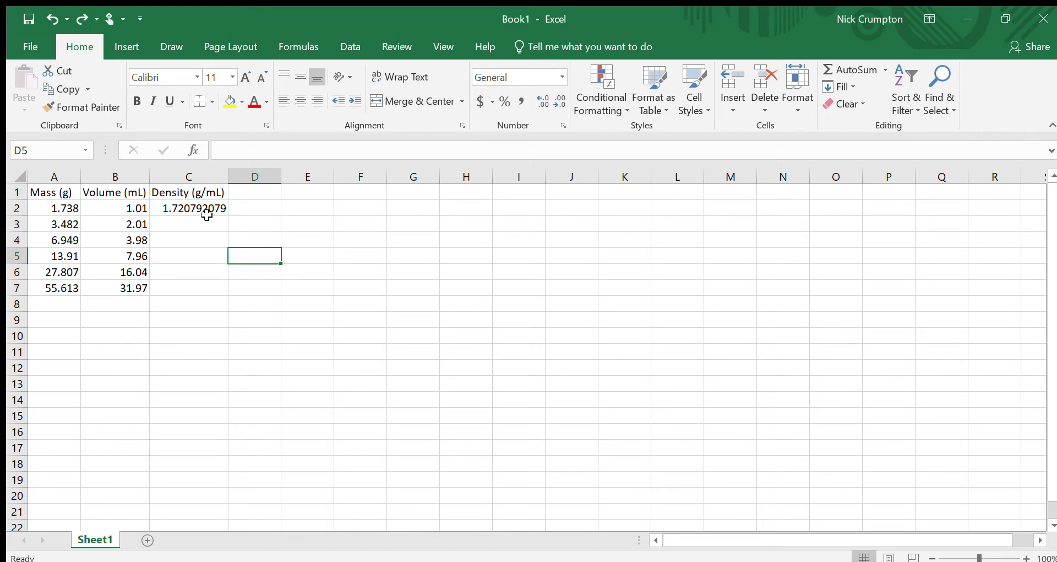
left_click(190, 207)
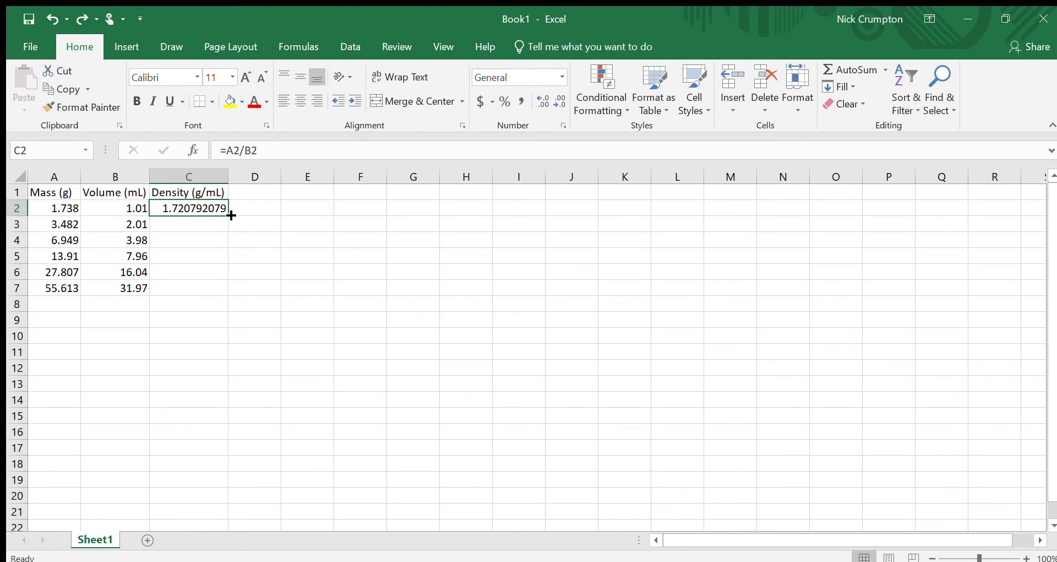
left_click_drag(232, 215, 200, 457)
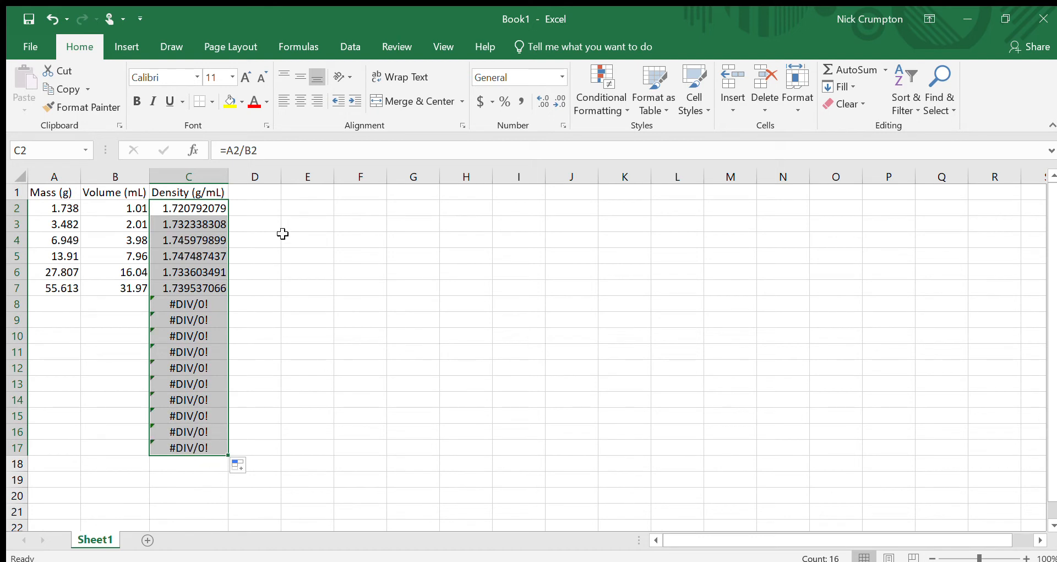
Step: Step through the density cells in column C to check their formulas
left_click(217, 208)
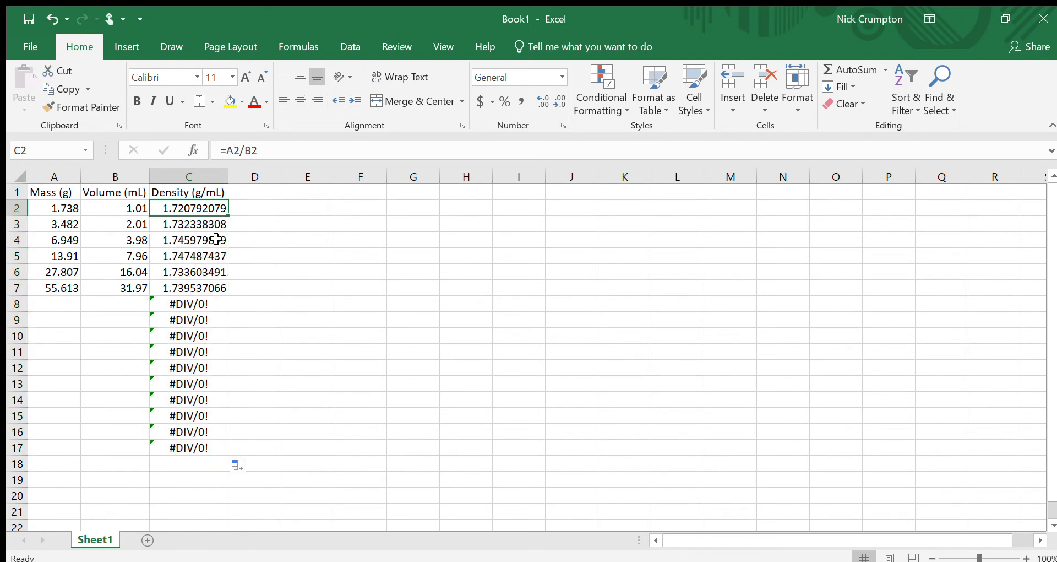
key("Down")
key("Down")
key("Down")
key("Down")
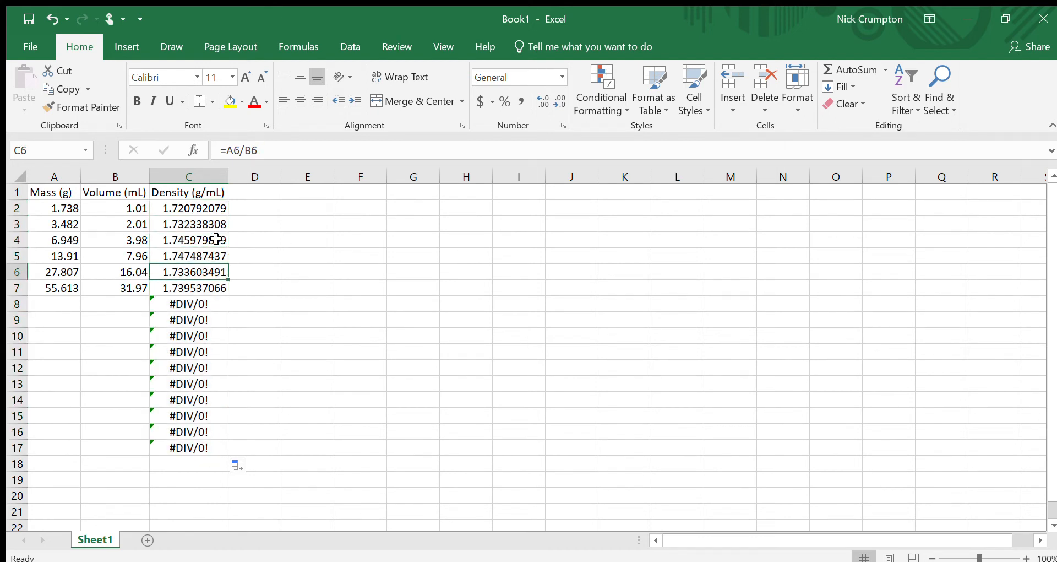
left_click(194, 307)
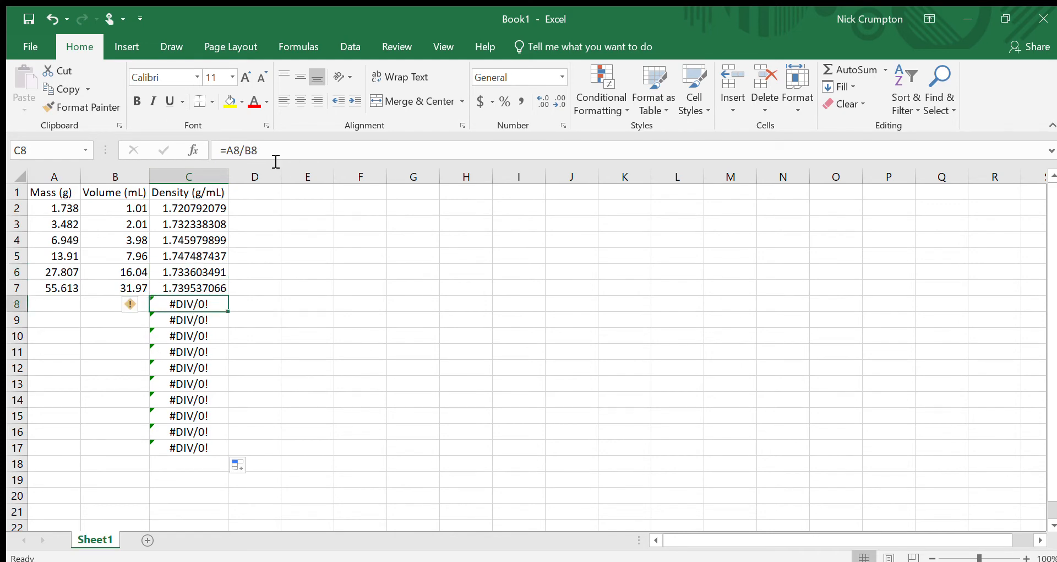
key("Down")
key("Down")
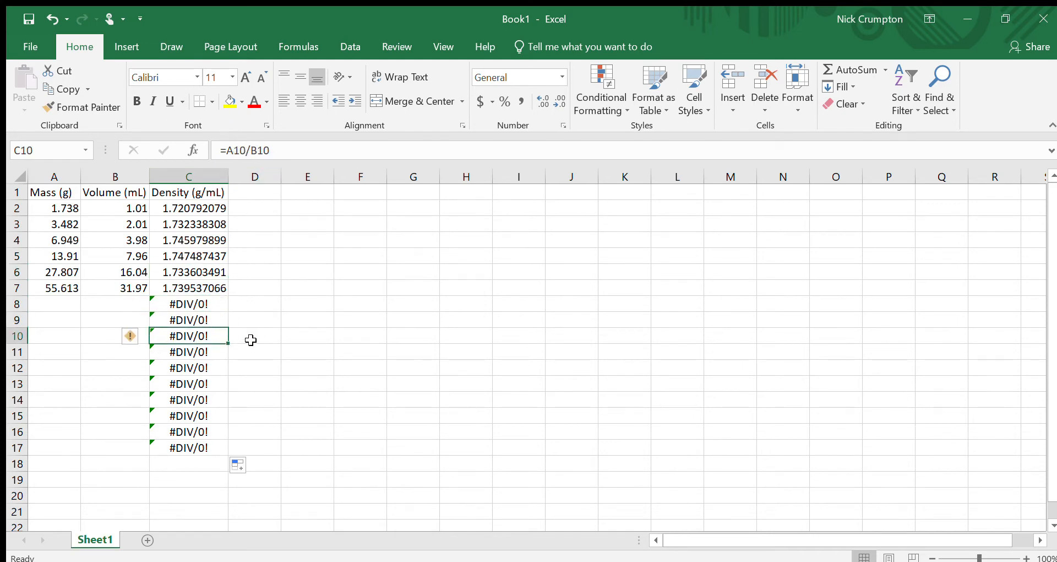
left_click(271, 338)
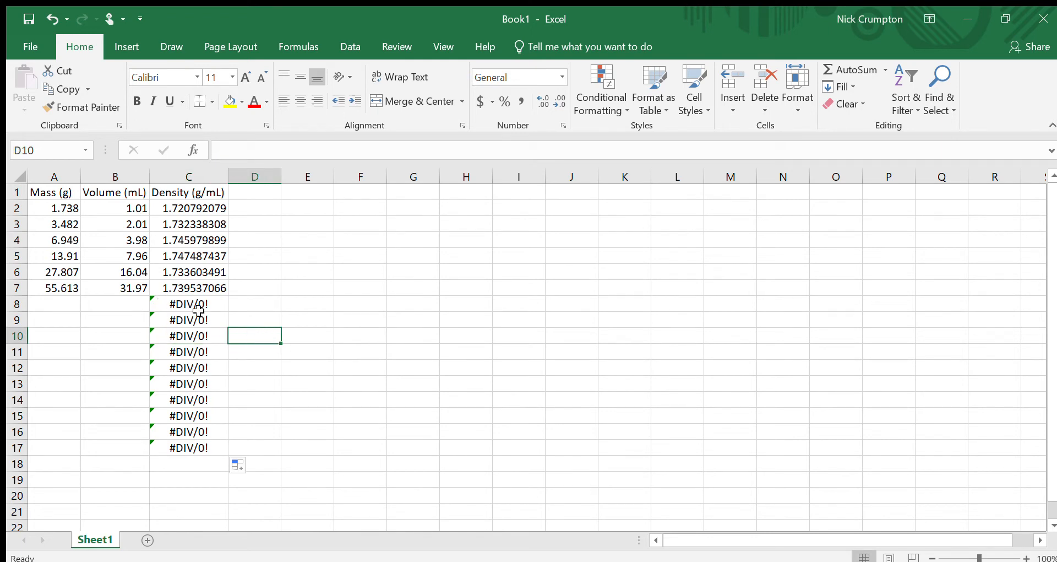
Step: Clear the extra filled formulas in C8:C17 below the data
left_click(118, 304)
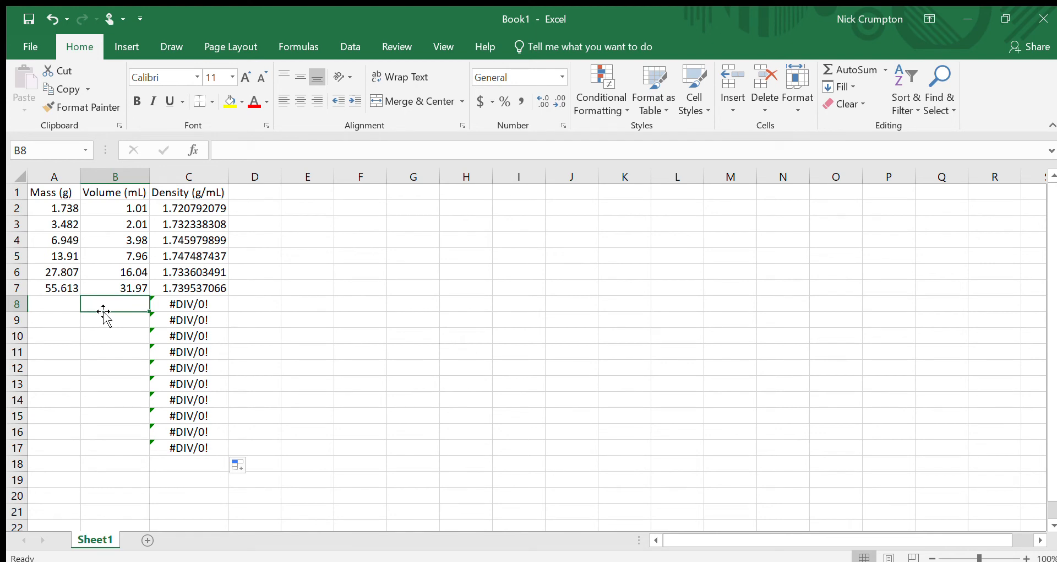
left_click_drag(196, 300, 186, 447)
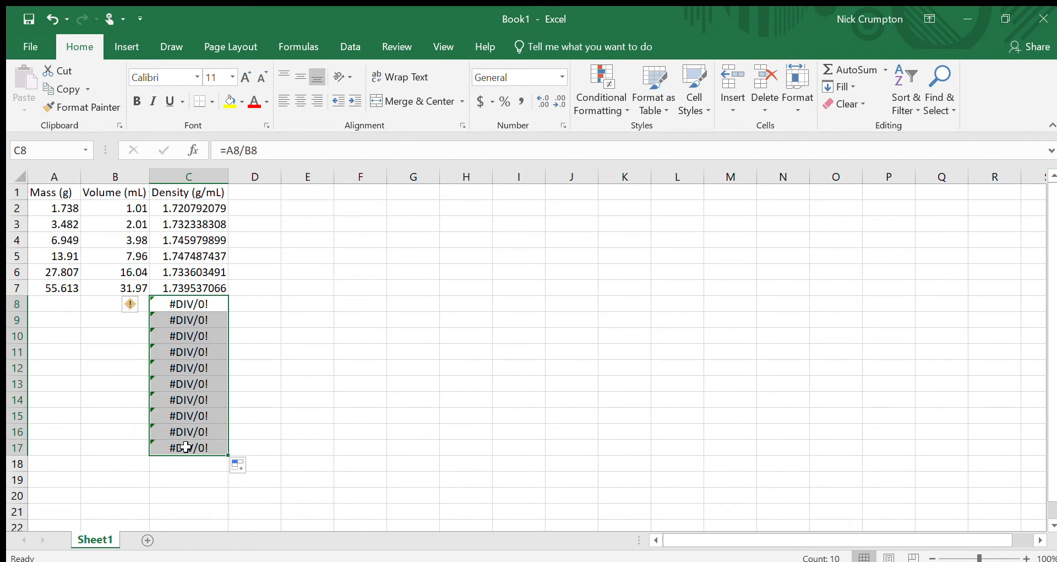
key("Delete")
left_click(258, 352)
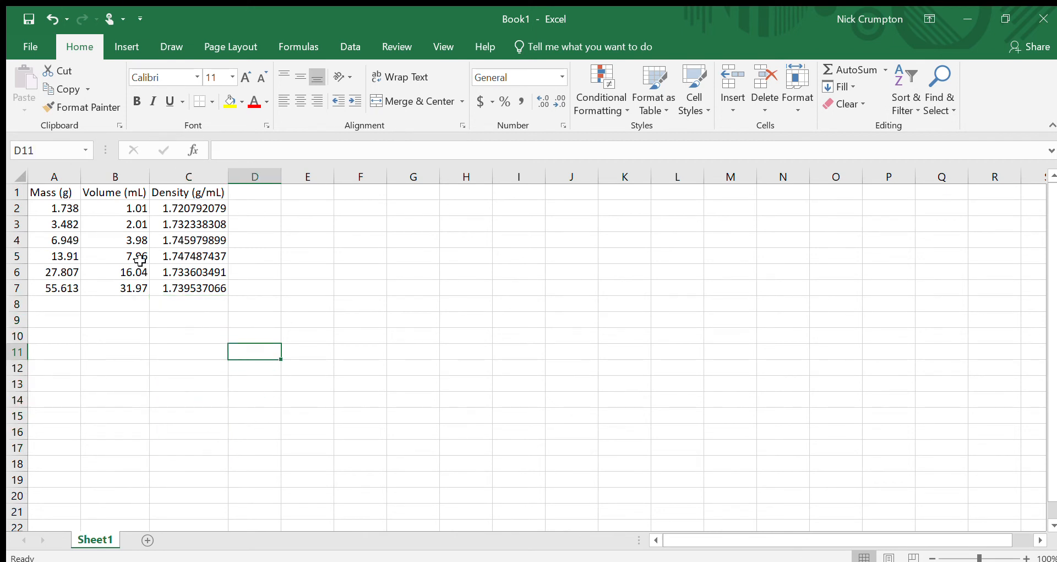
Step: Inspect the mass, volume and density cells to compare their values and formulas
left_click(101, 219)
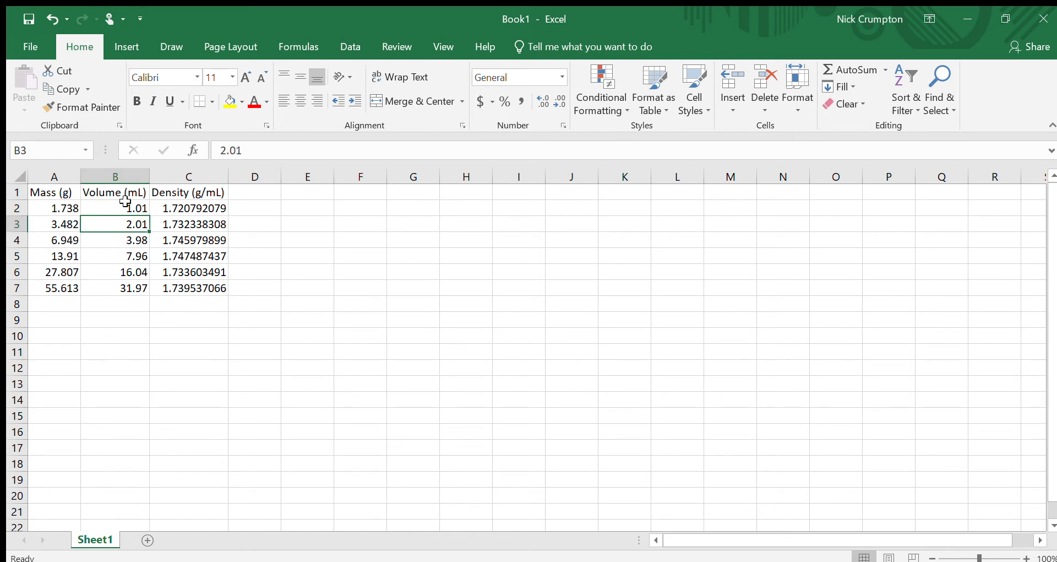
left_click_drag(193, 208, 190, 290)
left_click(193, 220)
left_click(195, 208)
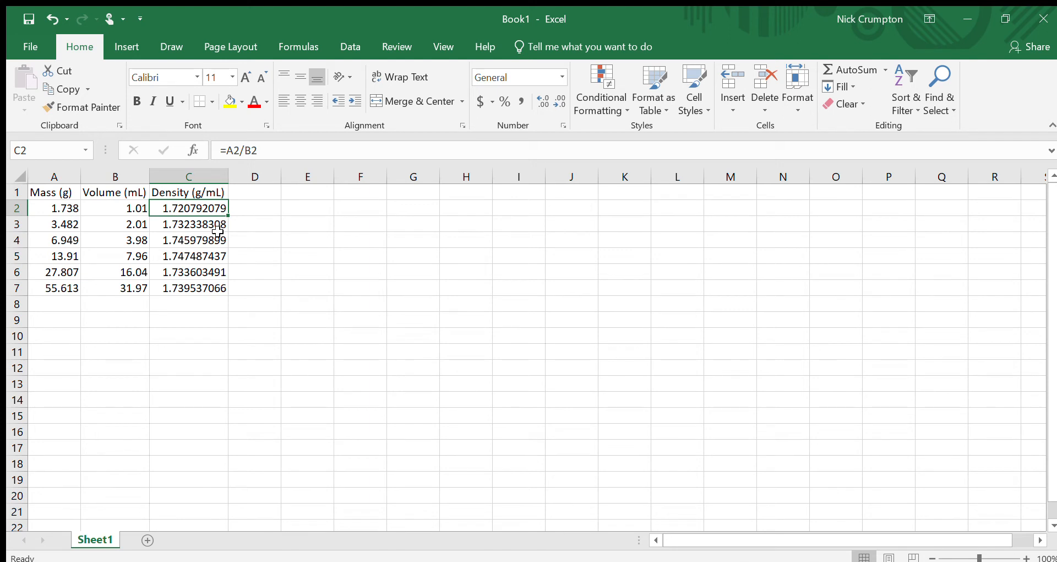
left_click(45, 205)
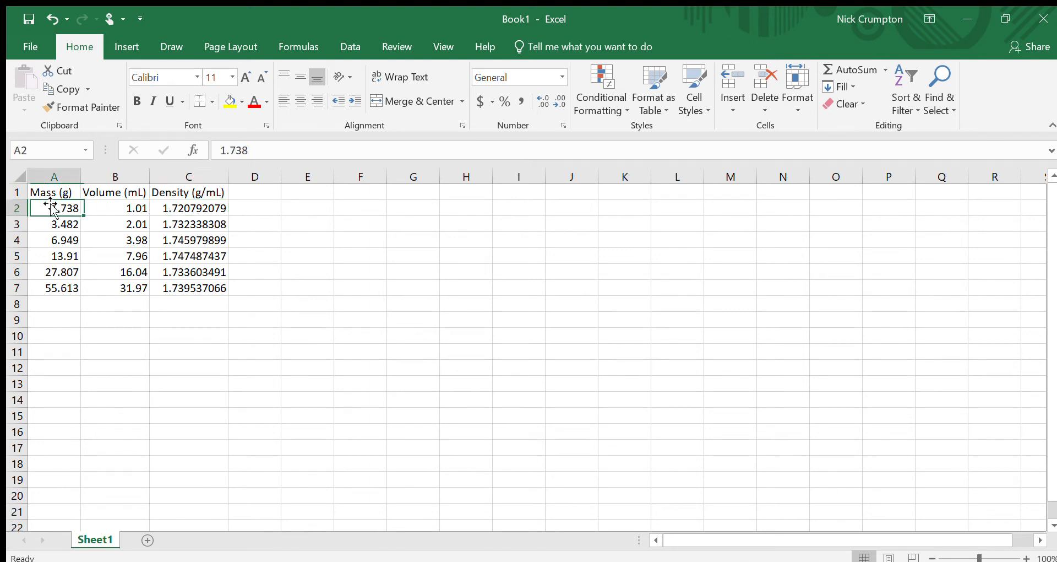
left_click(88, 206)
left_click(44, 208)
left_click(122, 208)
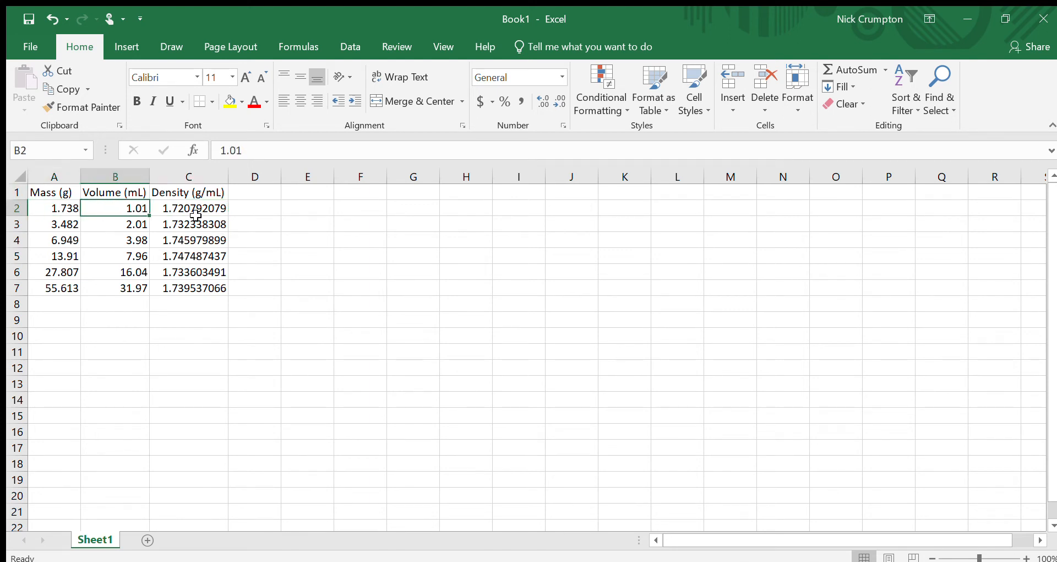
left_click(199, 220)
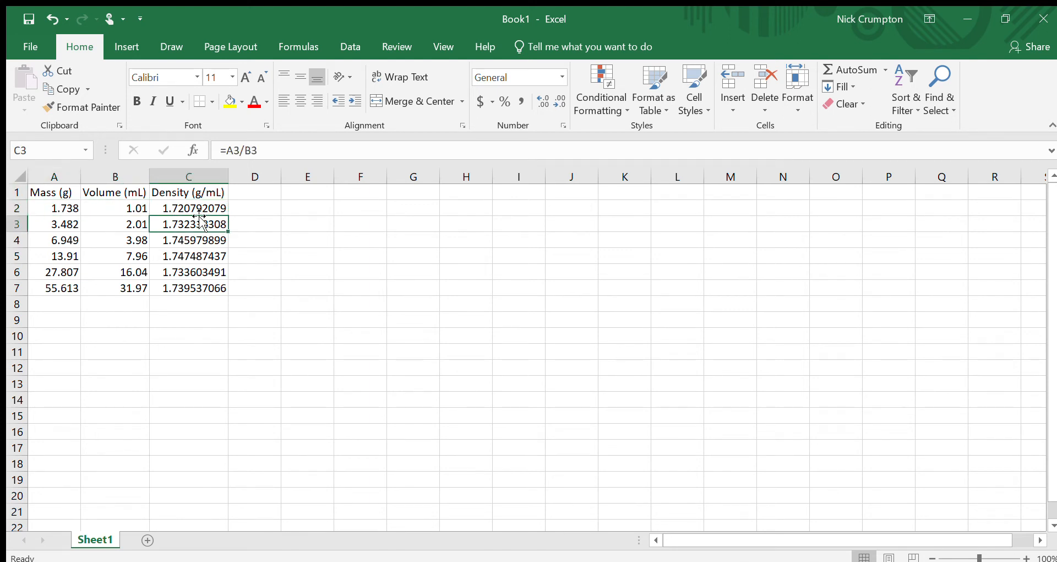
Step: Label cell B8 as Average beneath the volume data
left_click(141, 319)
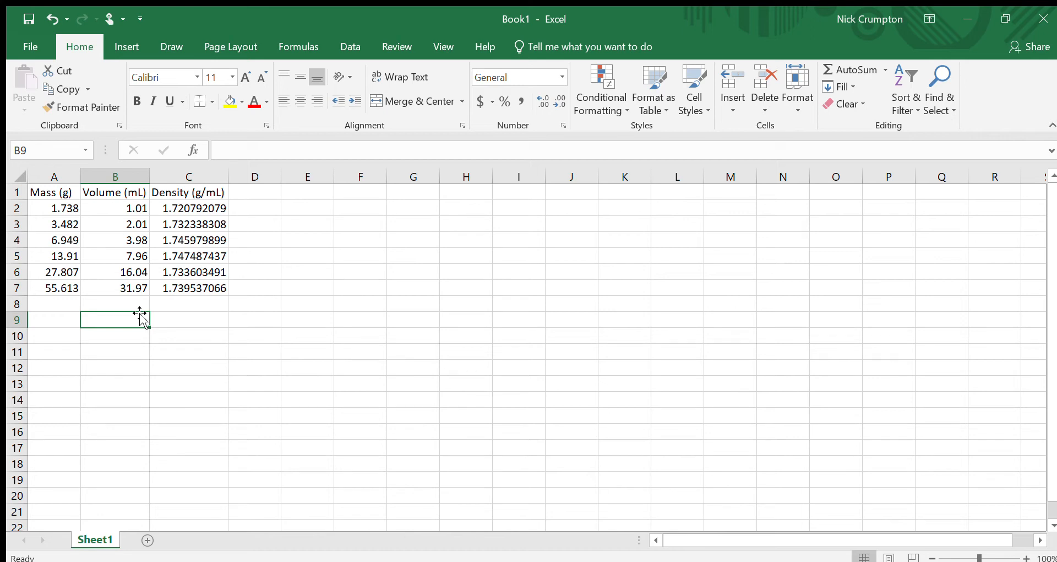
key("Up")
type("Average")
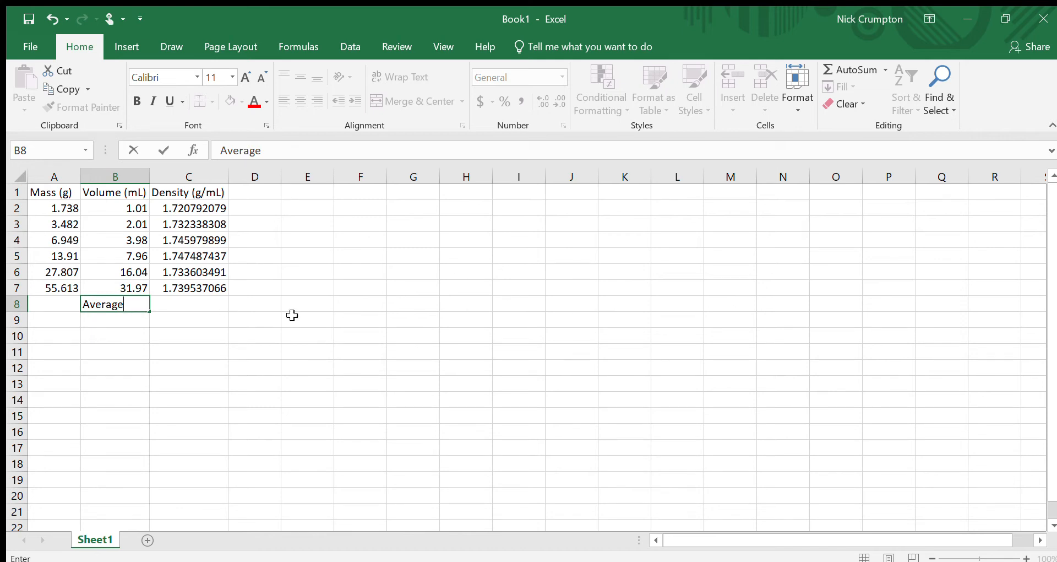
Step: Move the Average label from B8 down to B9
left_click(161, 384)
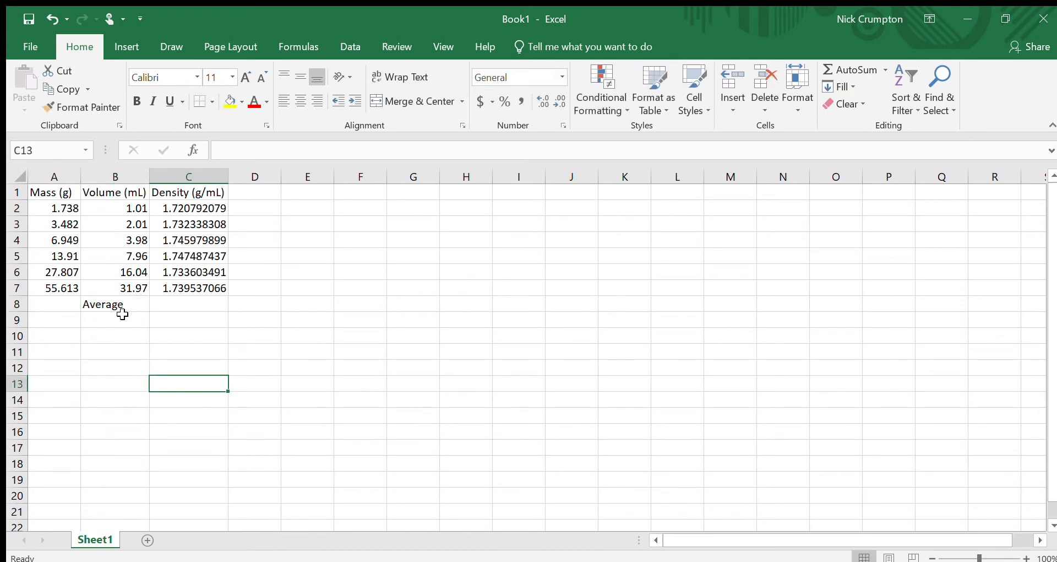
left_click(118, 315)
left_click(127, 304)
key("ctrl+c")
left_click(141, 326)
key("ctrl+v")
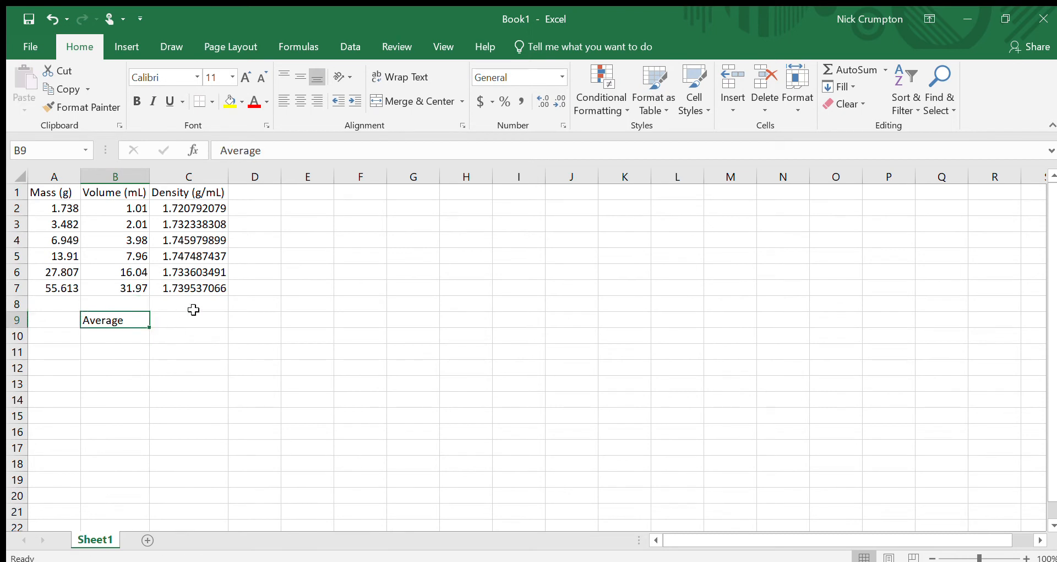
left_click(200, 310)
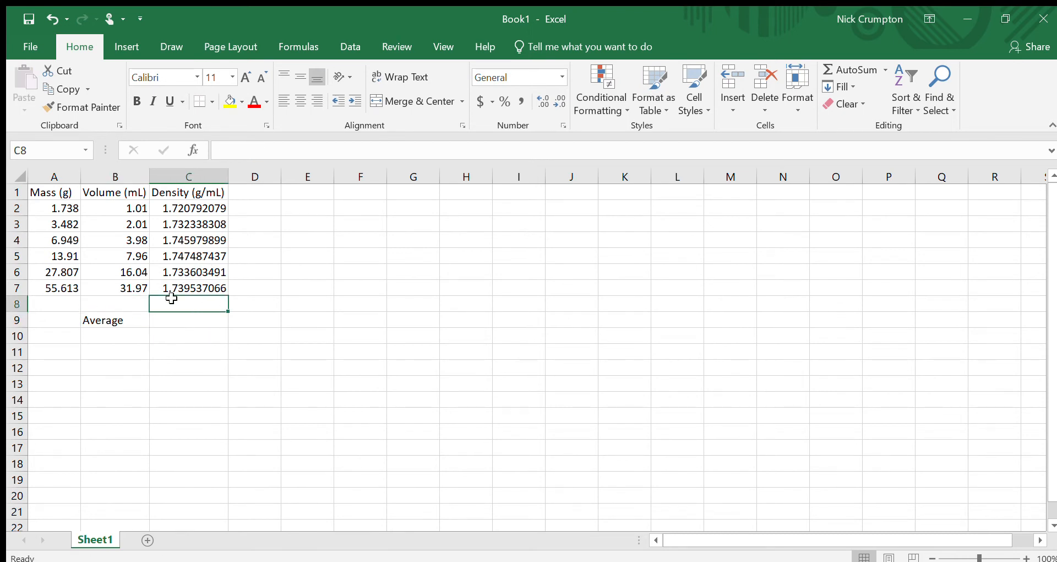
Step: Type Aveerage as a label in cell F1
left_click(351, 197)
type("Aveerage")
key("Return")
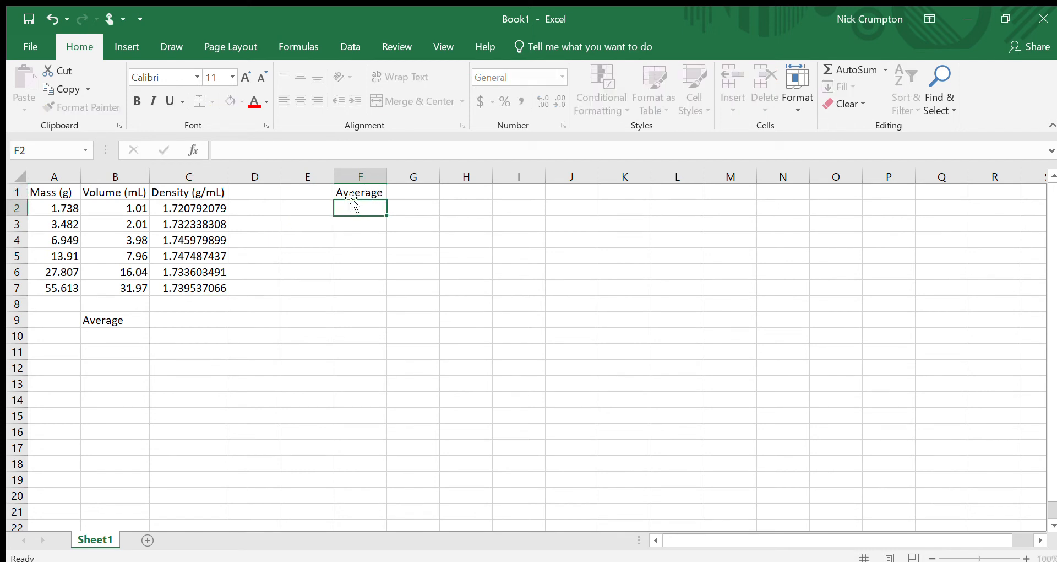
Step: Enter an AVERAGE formula in C9 over the density cells C2:C7
left_click(195, 321)
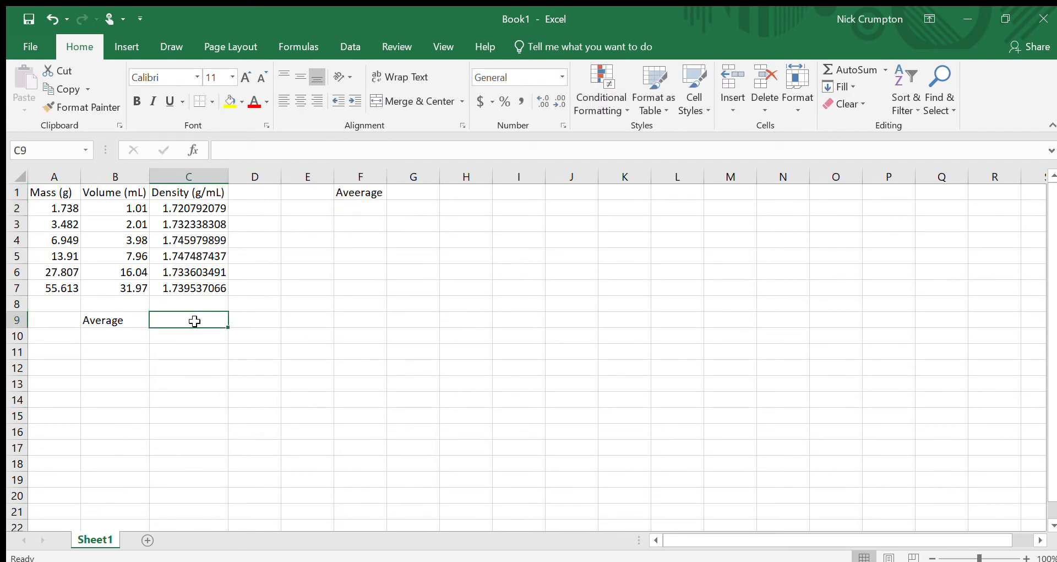
type("=a")
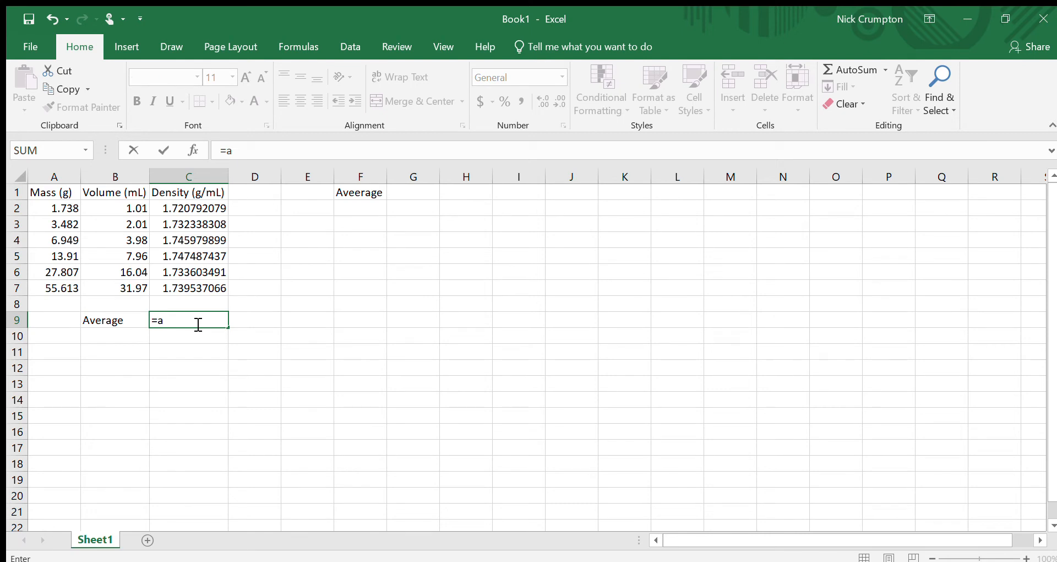
type("v")
key("Tab")
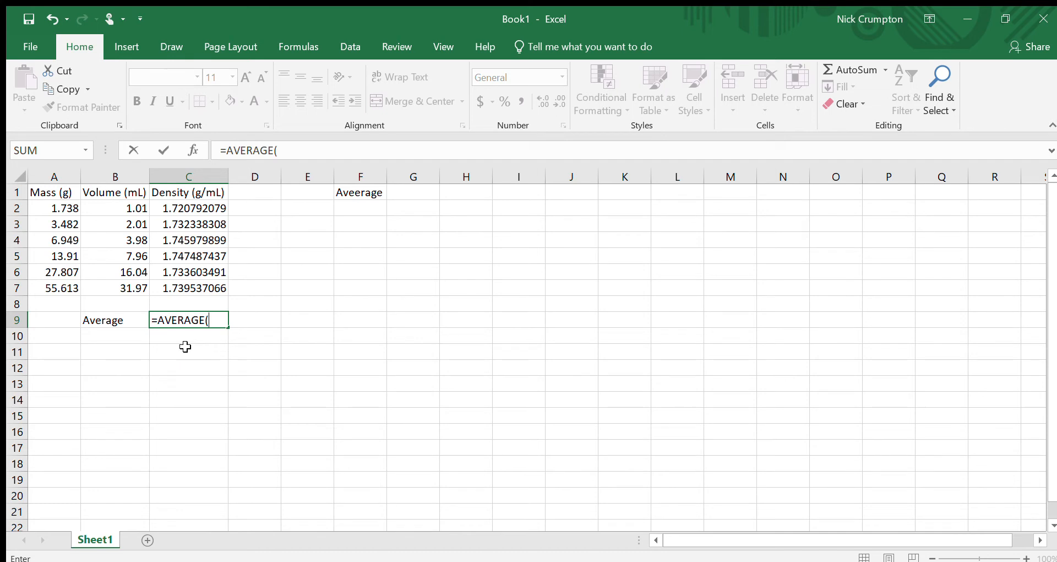
left_click(206, 208)
left_click_drag(207, 208, 195, 288)
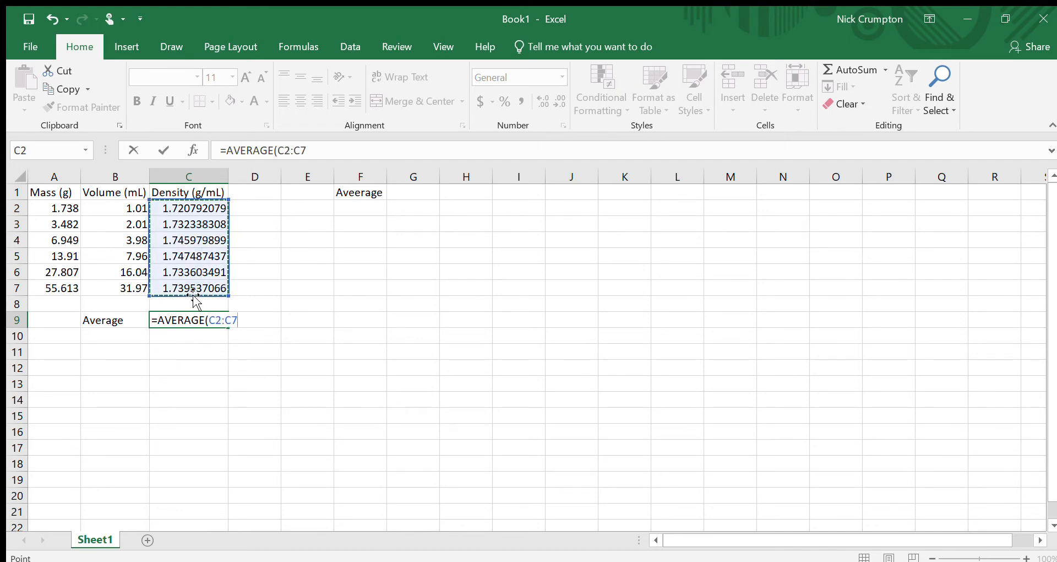
key("Return")
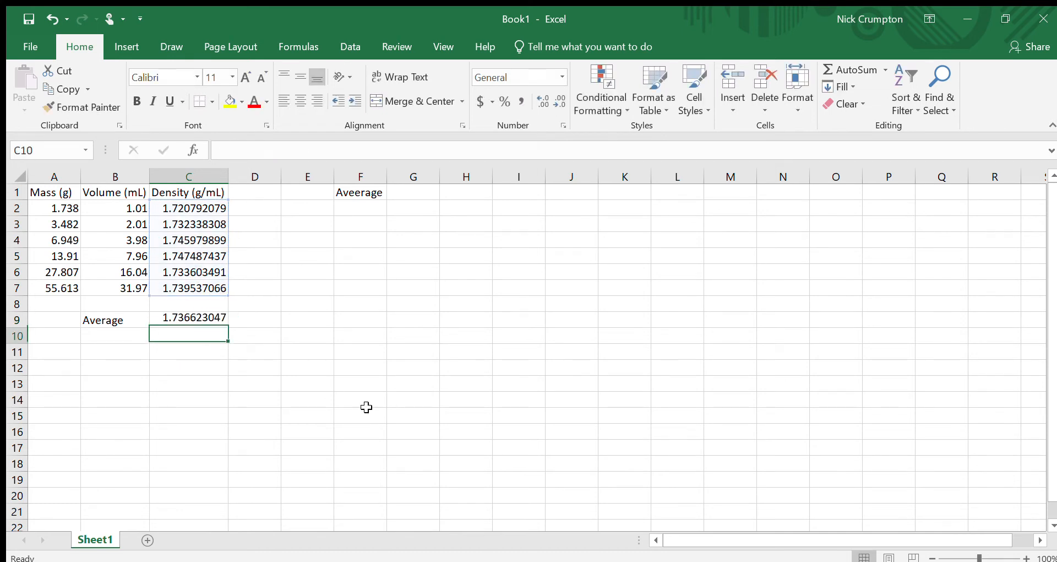
Step: Enter an AVERAGE of C2:C7 in G1, then clear cells F1:G2
left_click(404, 200)
type("=av")
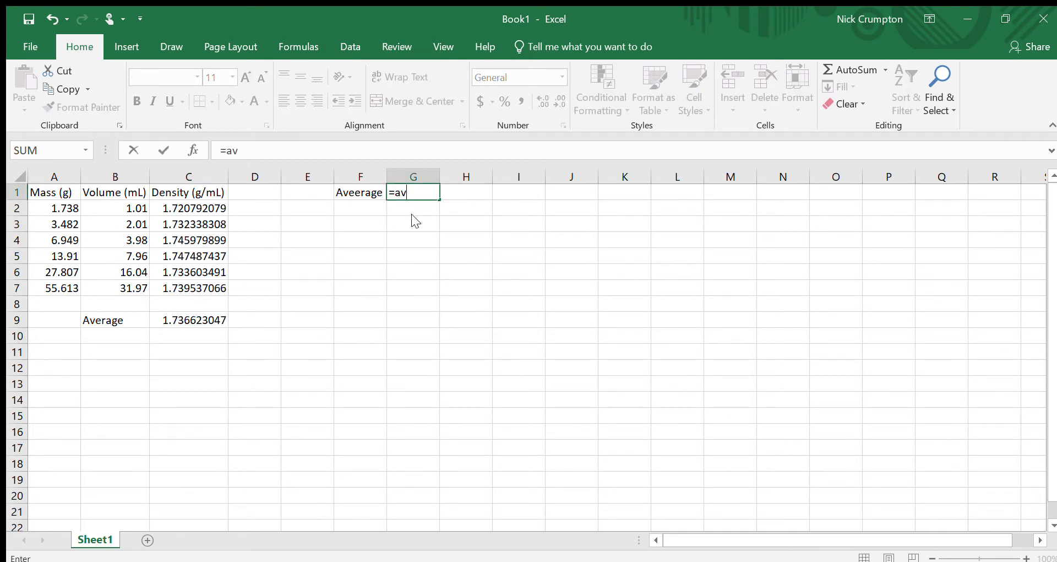
key("Tab")
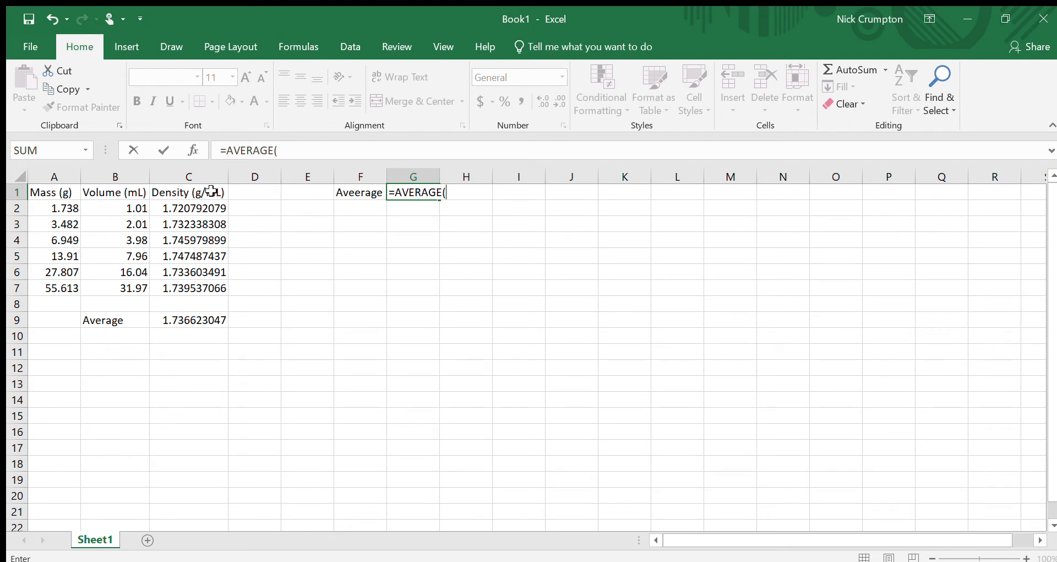
left_click_drag(208, 208, 231, 300)
key("Return")
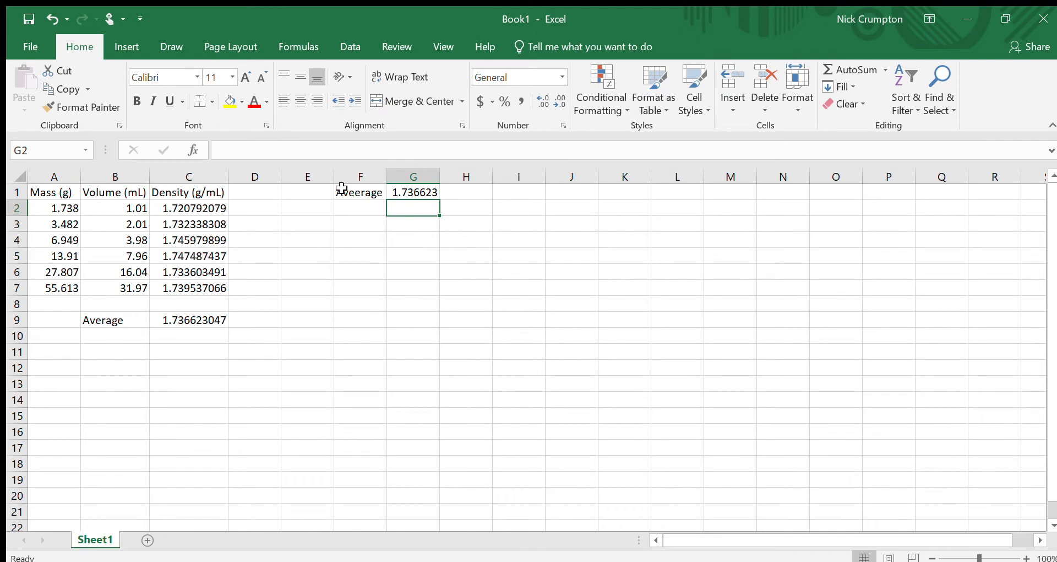
left_click(360, 195)
left_click_drag(373, 212, 424, 190)
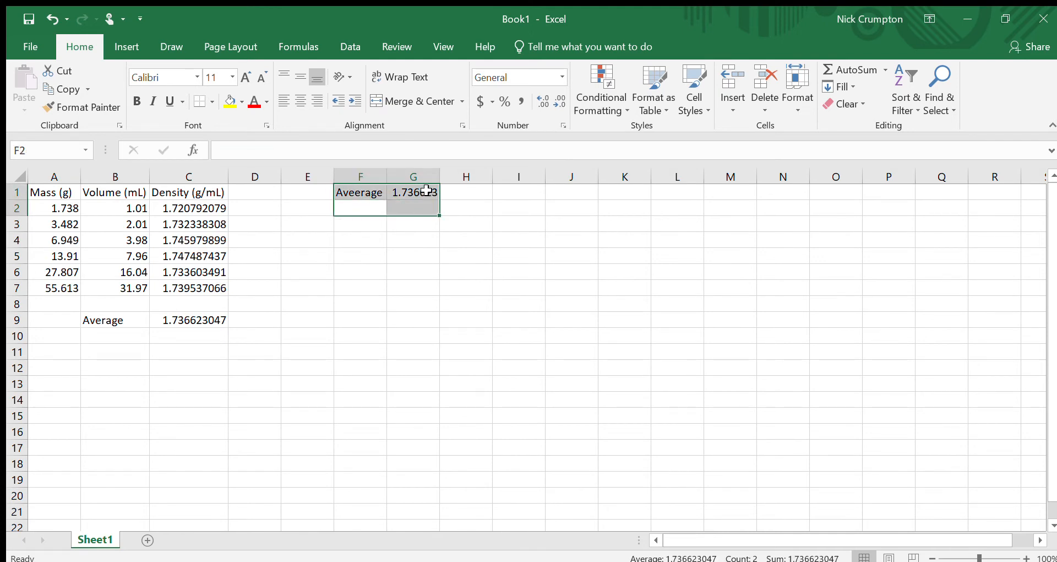
key("Delete")
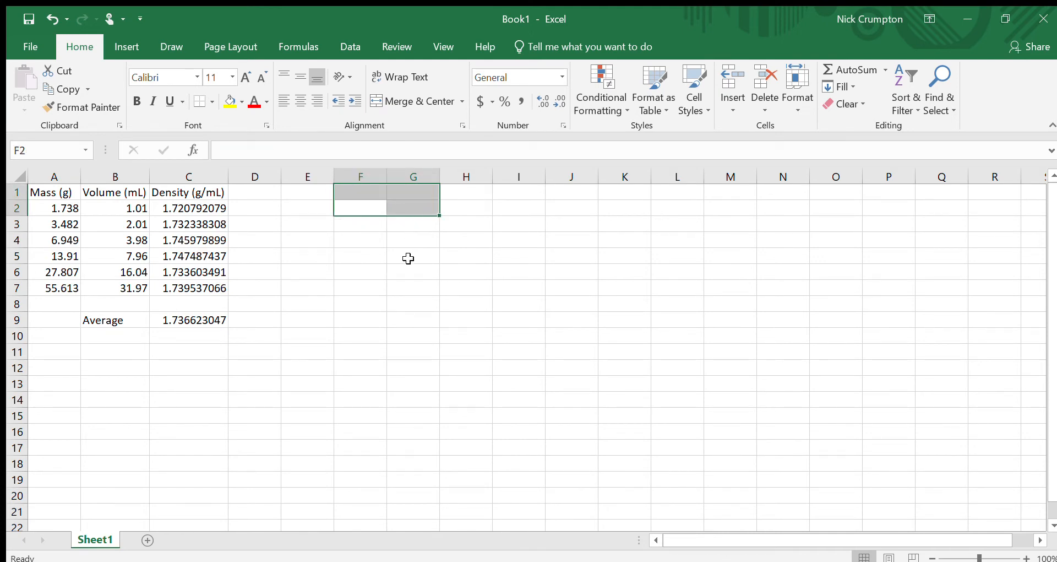
Step: Label cell B10 as Standard Deviation below the Average label
left_click(272, 333)
left_click(160, 323)
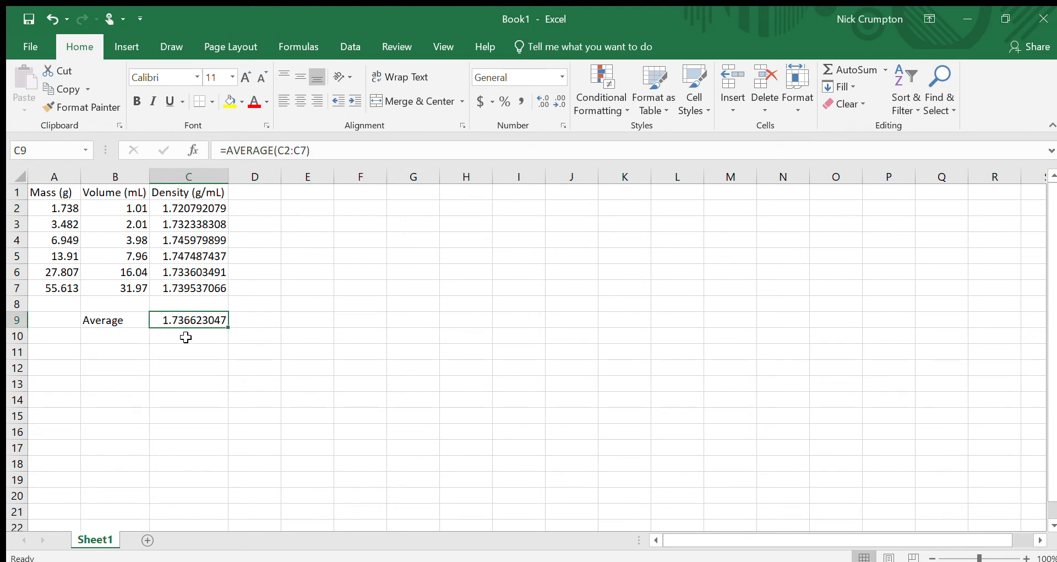
left_click(141, 336)
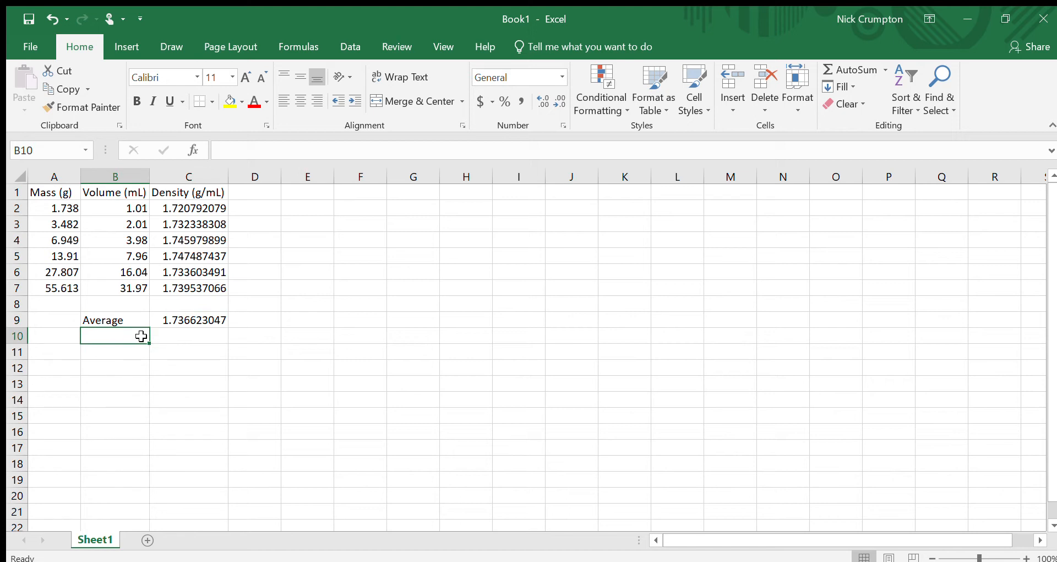
type("Standard")
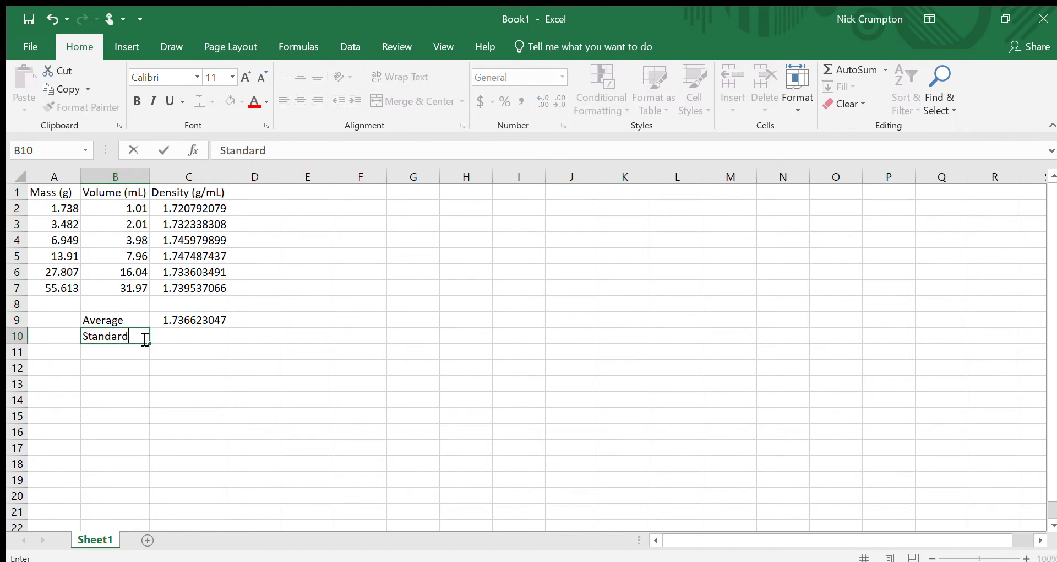
type(" Deviation")
key("Return")
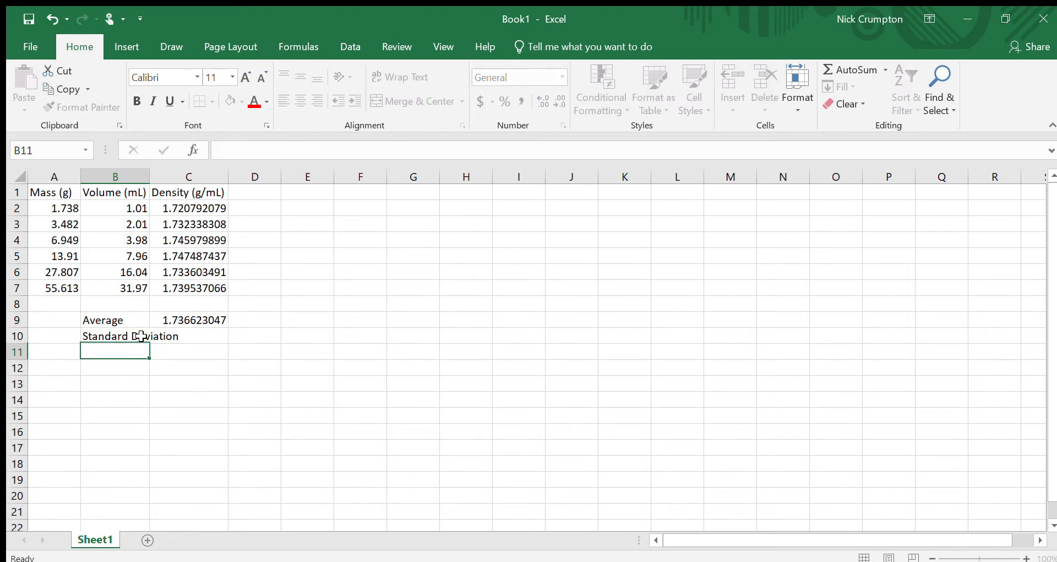
Step: Enter a STDEV.S formula in C10 over the density cells C2:C7
key("Right")
key("Up")
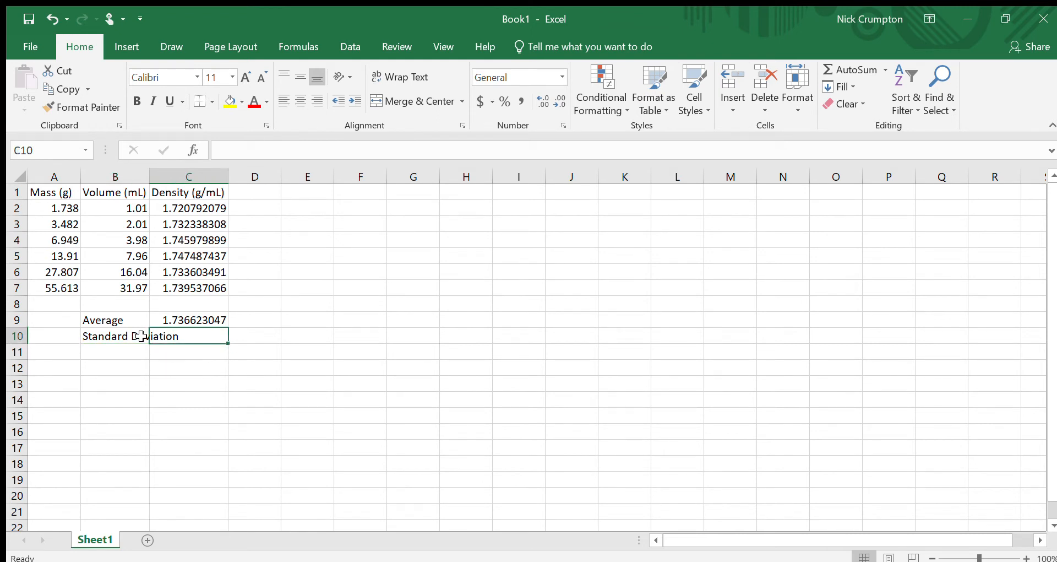
type("=")
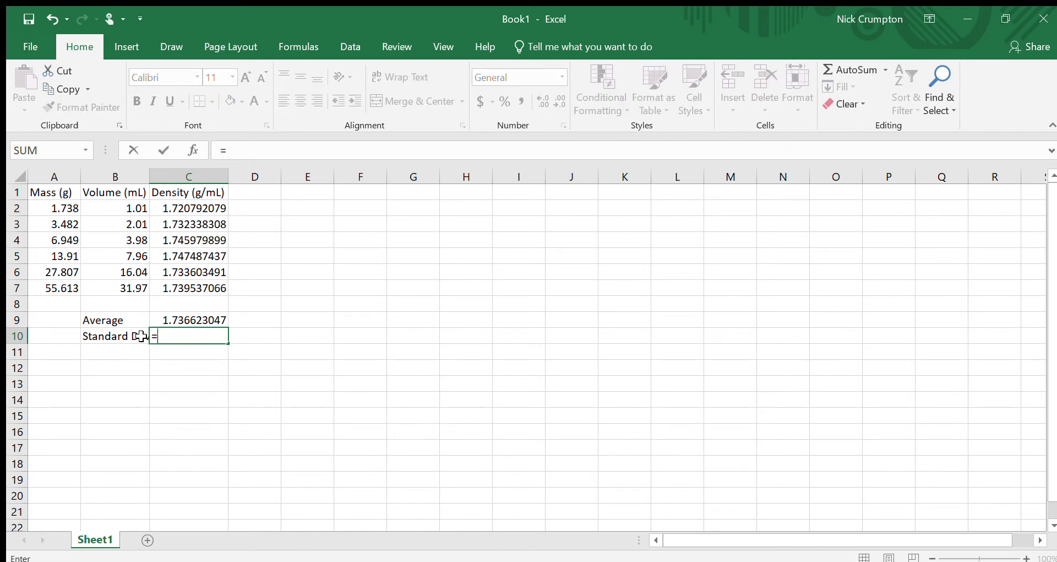
type("st")
key("Tab")
left_click_drag(206, 208, 207, 283)
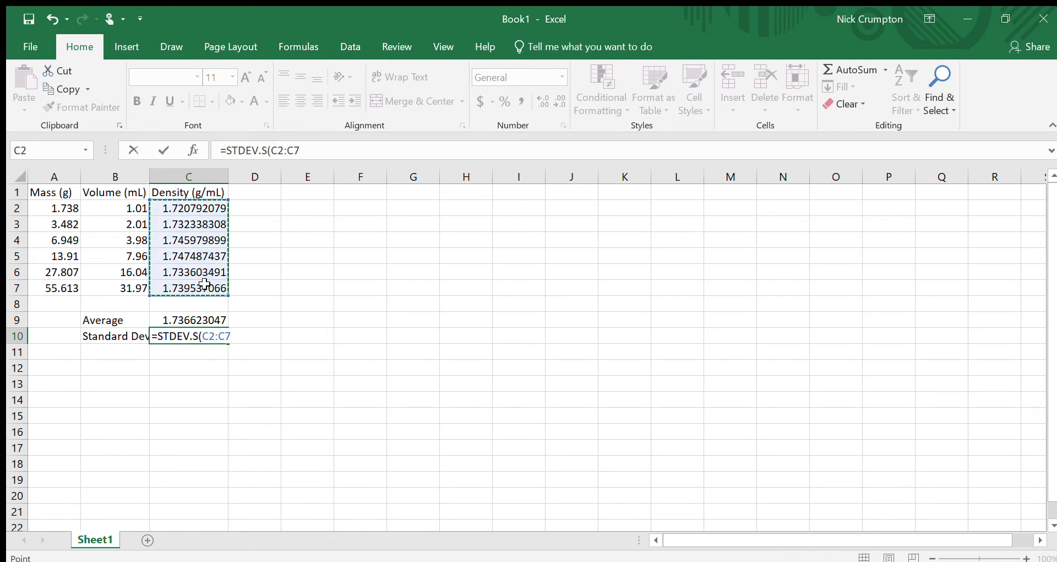
key("Return")
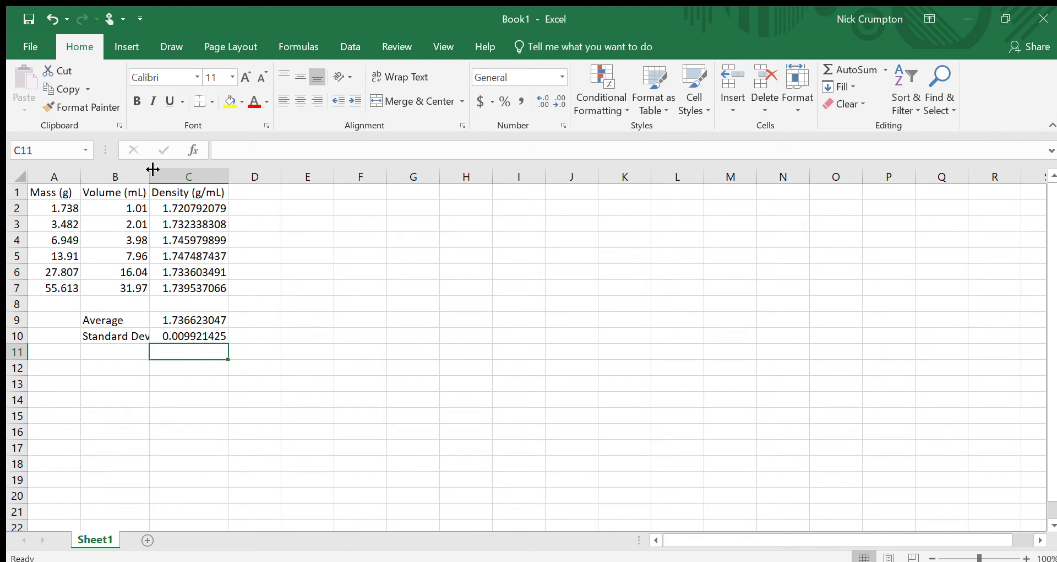
Step: Widen column B to fit the Standard Deviation label
left_click(117, 510)
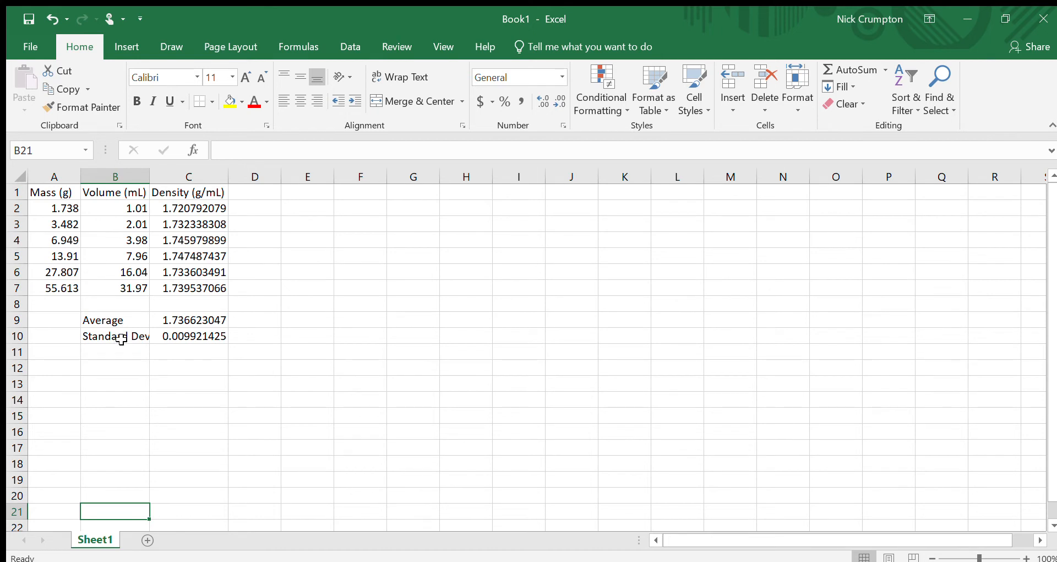
left_click(145, 342)
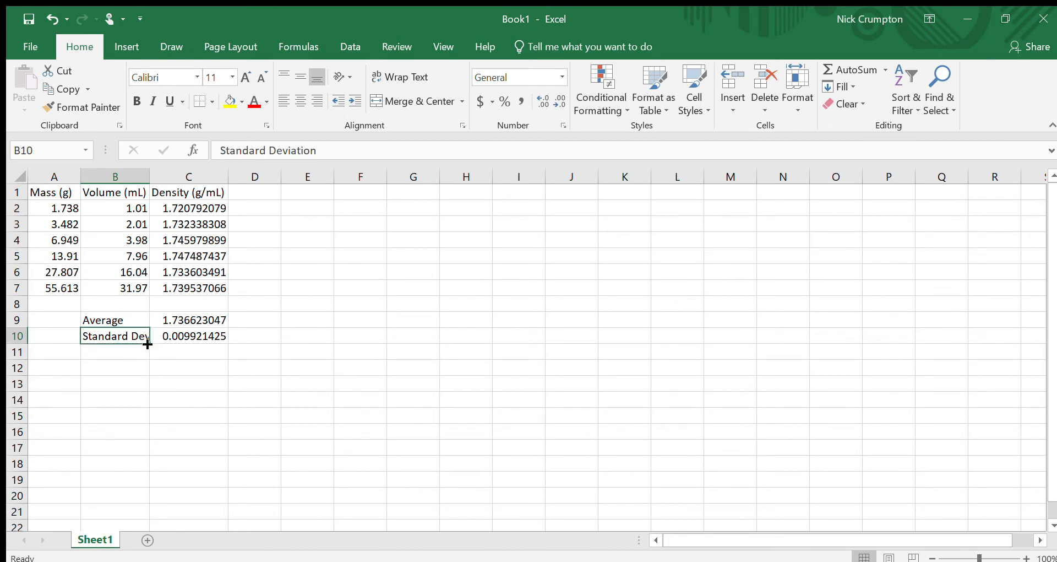
left_click(220, 412)
left_click(184, 337)
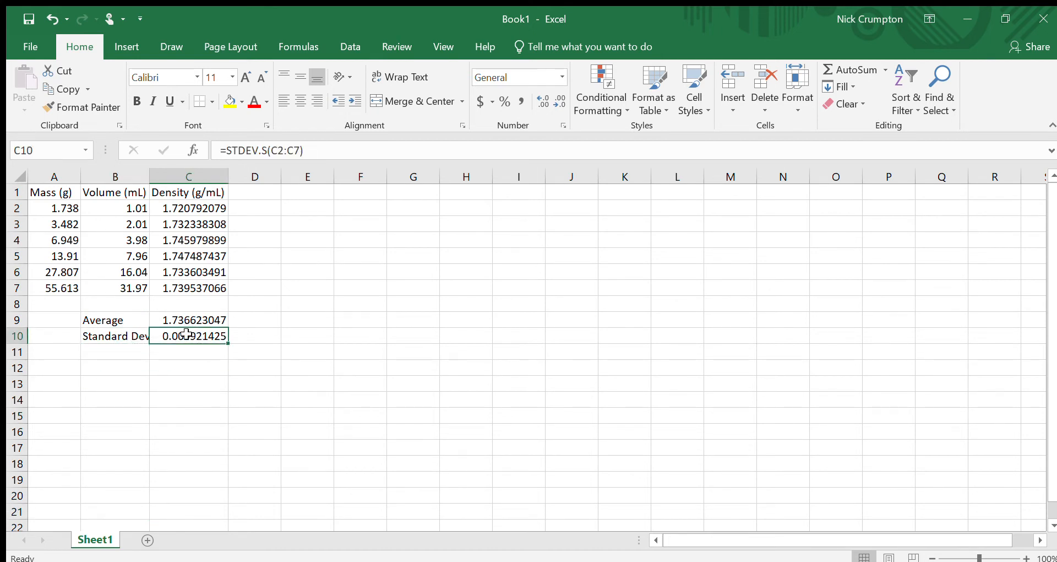
left_click(186, 349)
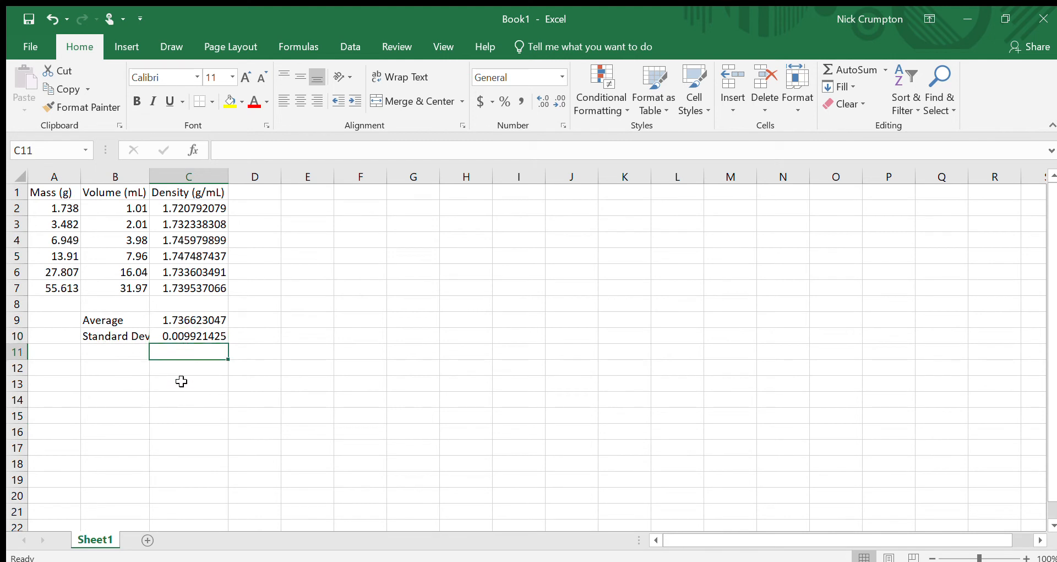
double_click(155, 185)
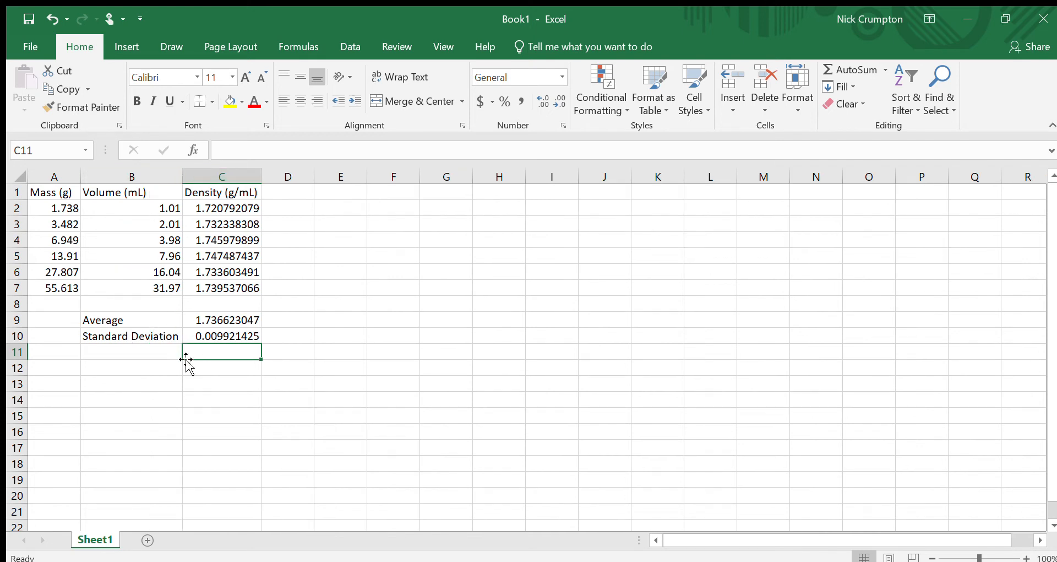
Step: Inspect the density, Average and Standard Deviation cells and their formulas
left_click(277, 413)
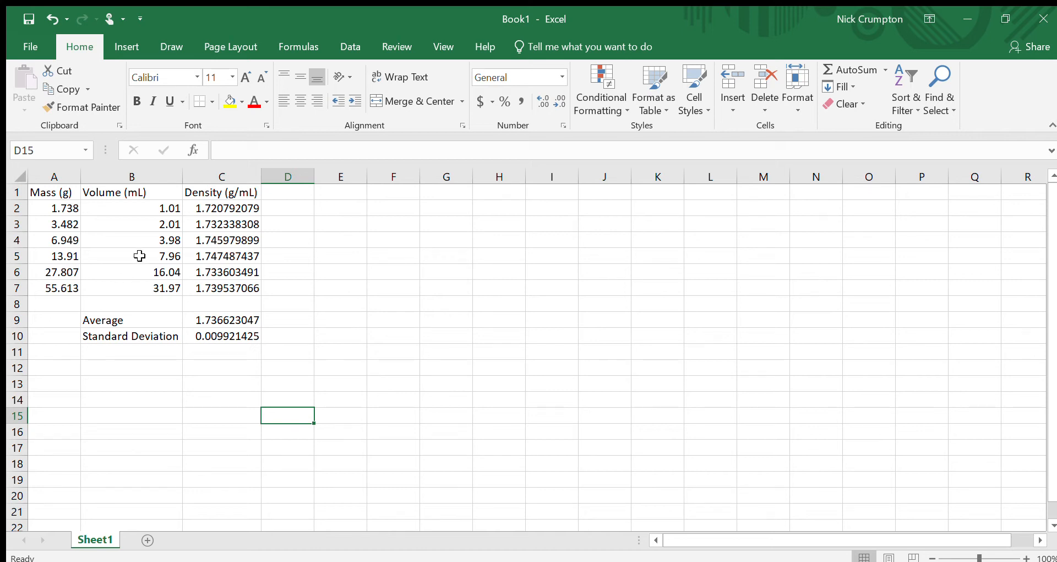
left_click(187, 203)
left_click(225, 223)
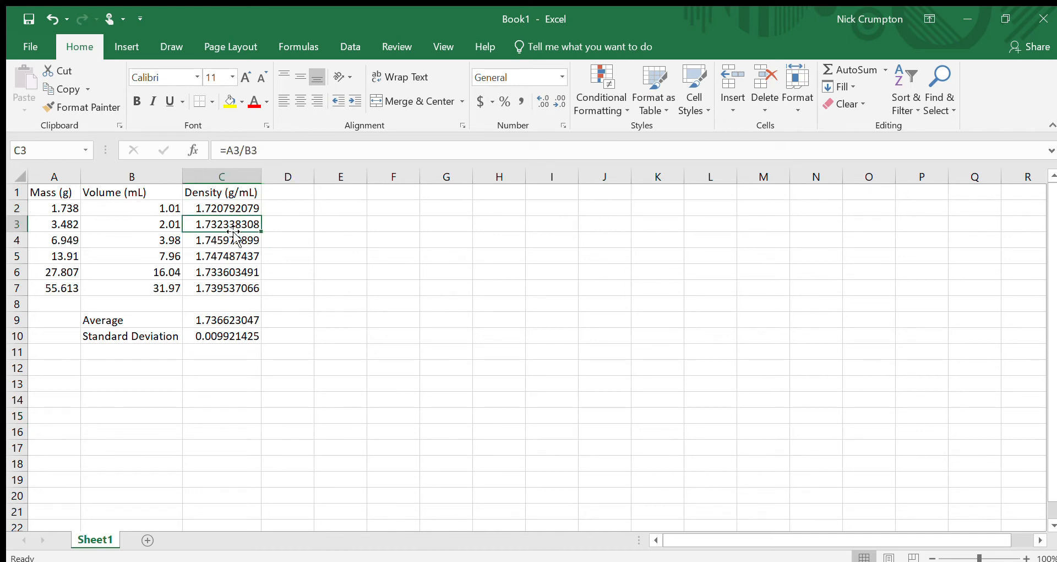
left_click(136, 332)
left_click(150, 322)
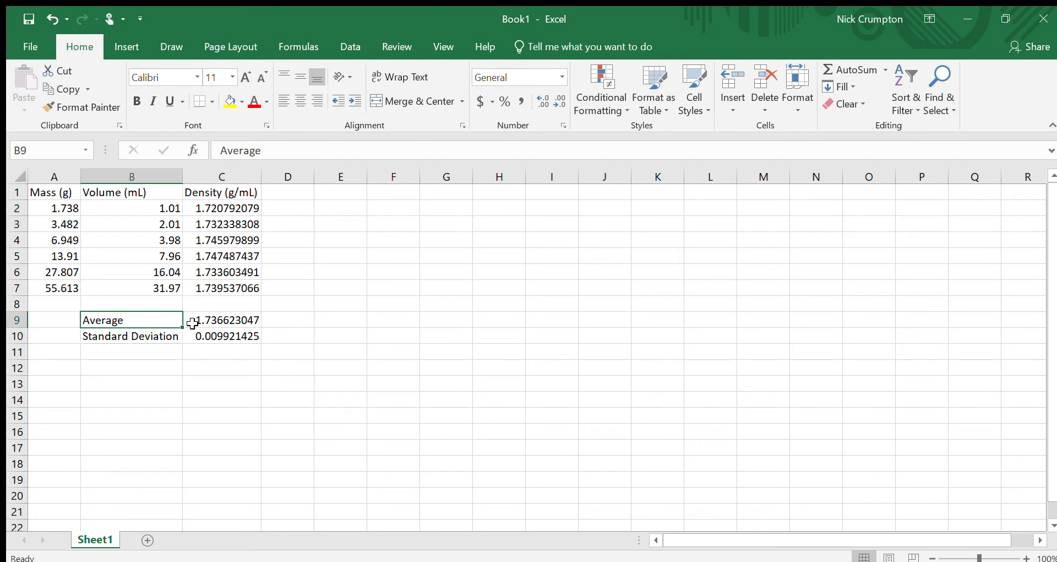
left_click(192, 323)
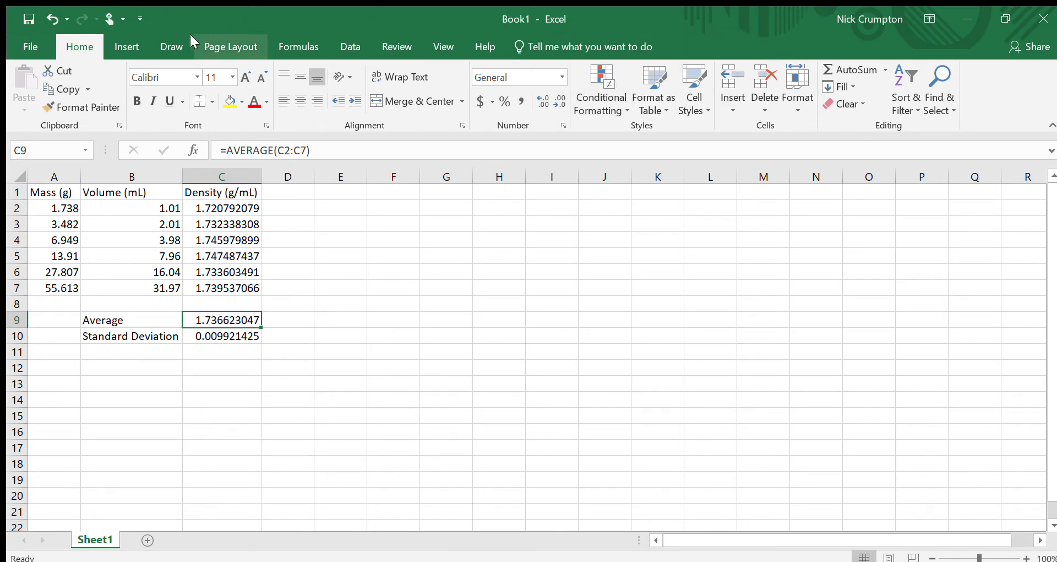
left_click(133, 39)
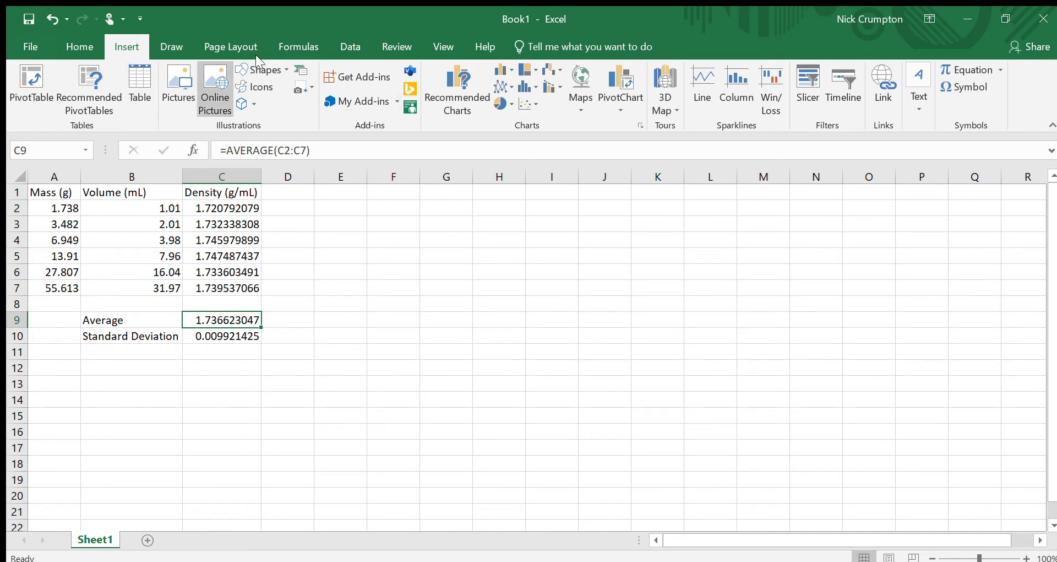
left_click(80, 47)
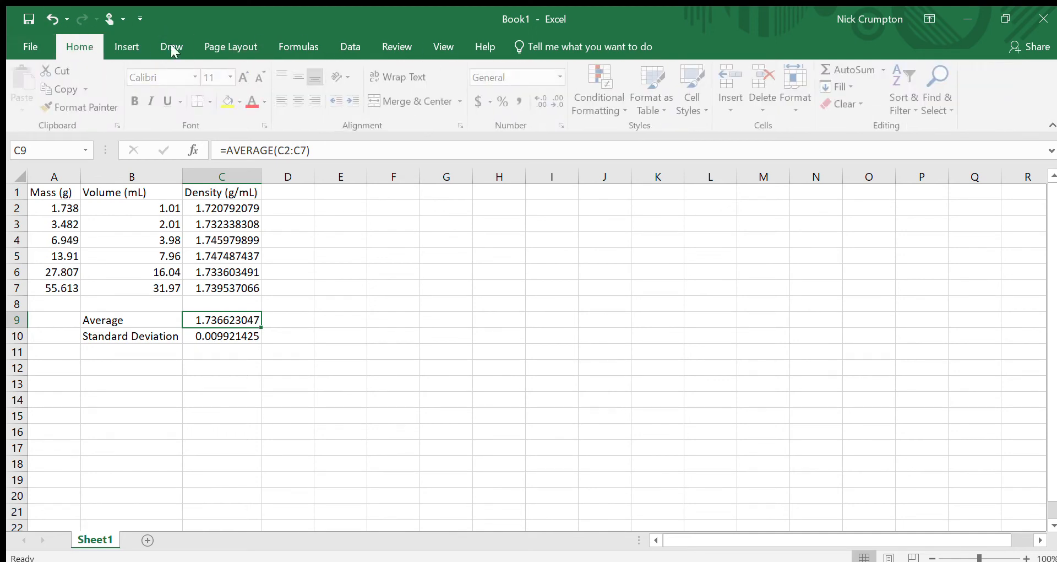
left_click(123, 46)
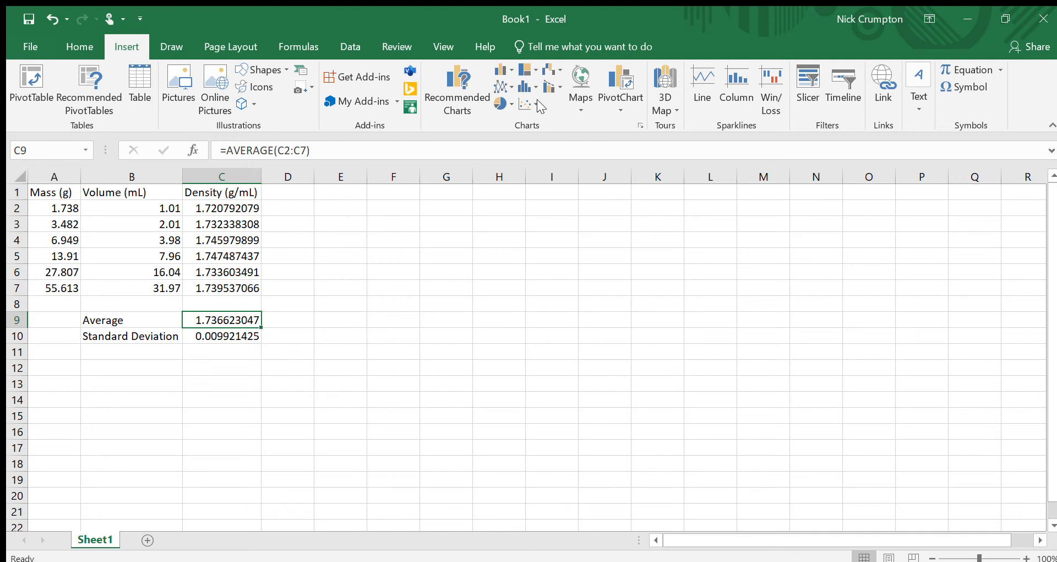
left_click(388, 275)
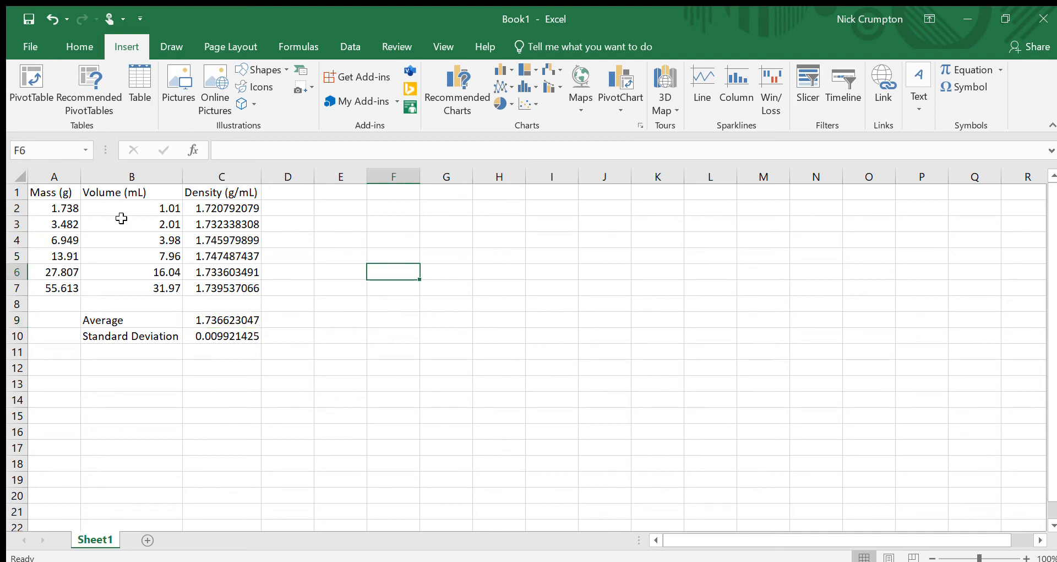
left_click_drag(54, 207, 141, 284)
left_click(439, 335)
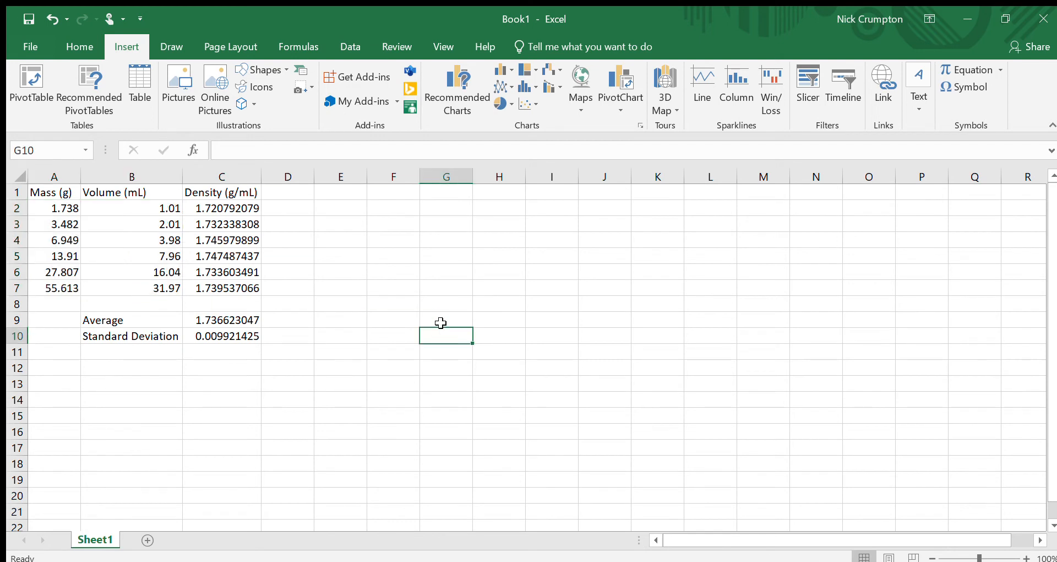
left_click(64, 208)
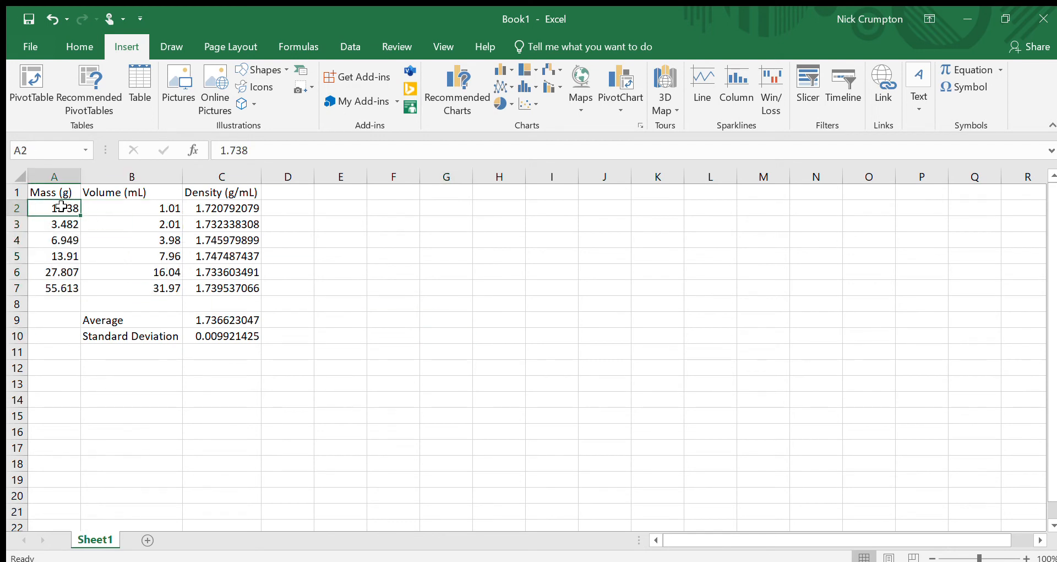
left_click(119, 205)
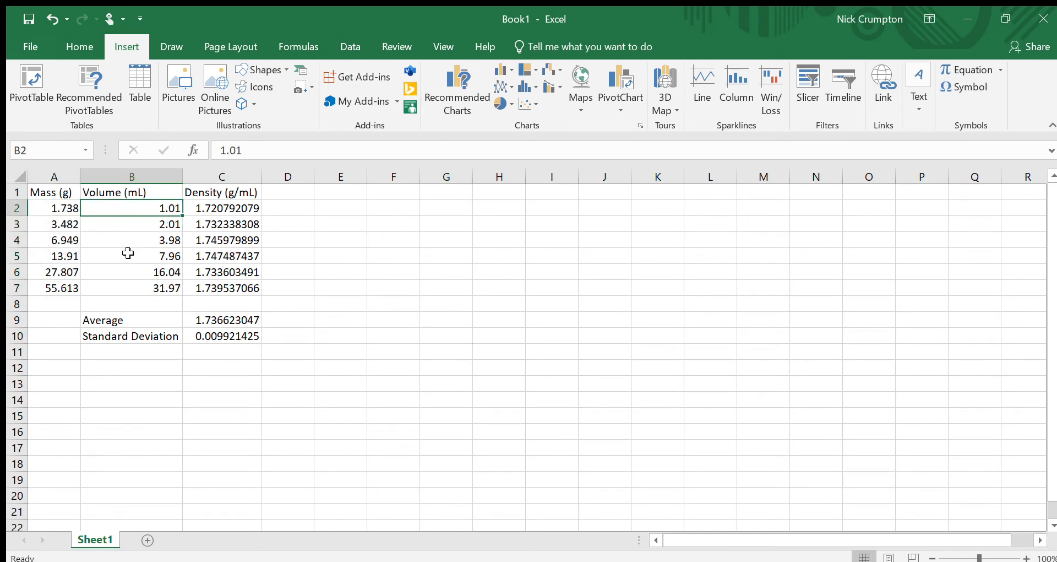
left_click(357, 314)
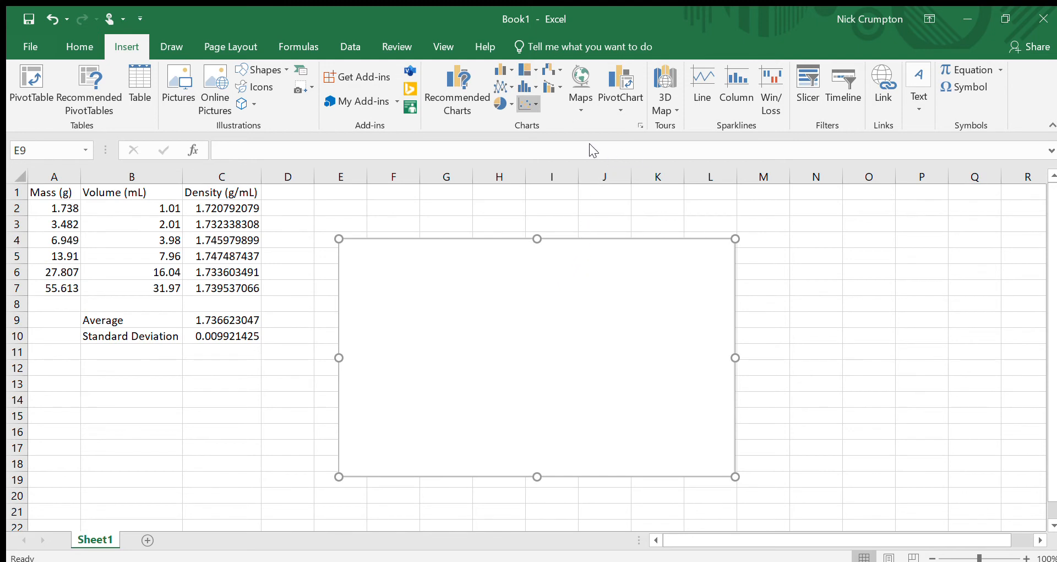
key("Delete")
key("ctrl+z")
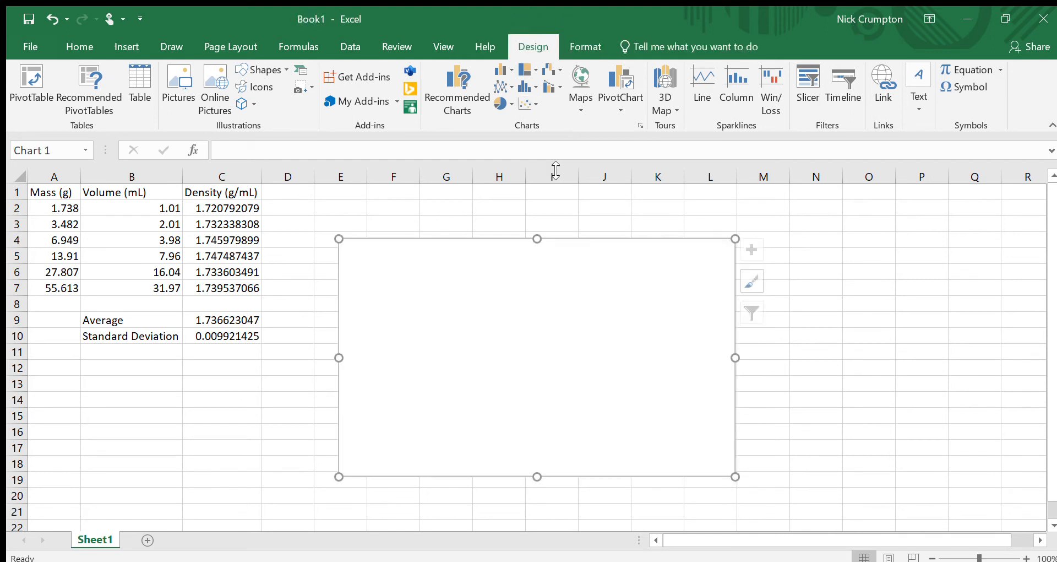
left_click(796, 299)
left_click(462, 357)
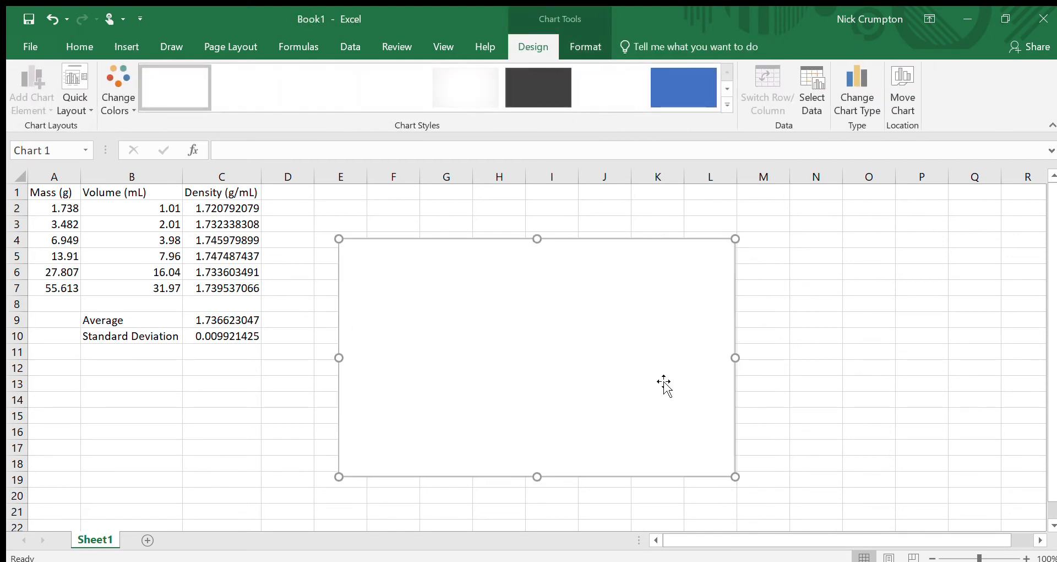
left_click_drag(451, 394, 451, 374)
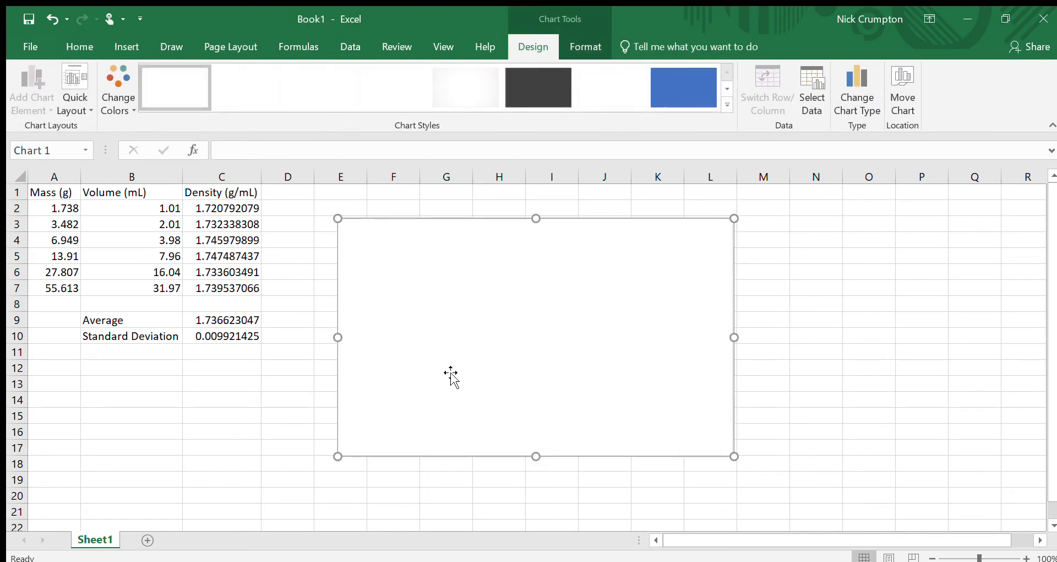
key("Delete")
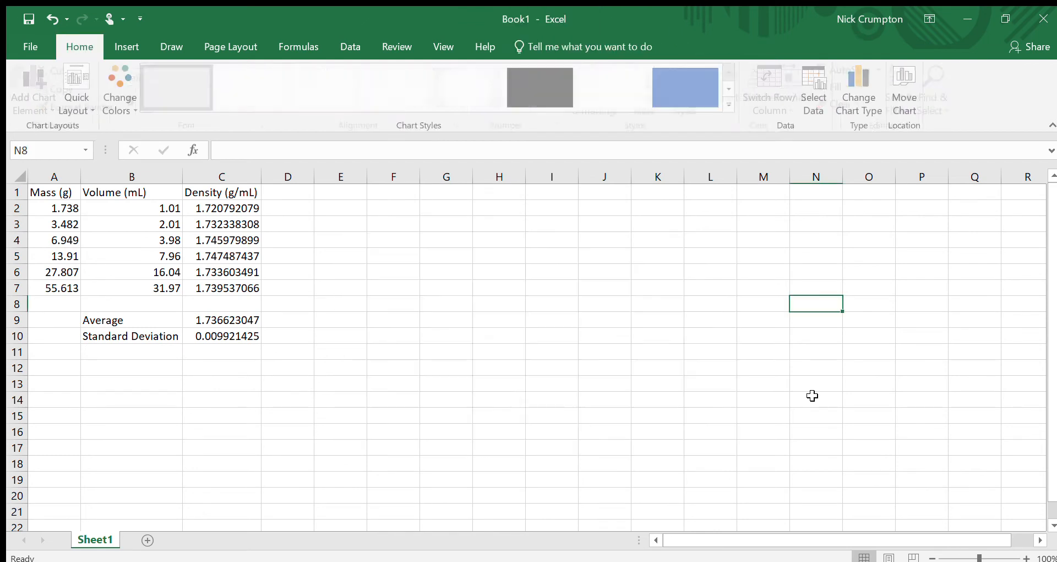
left_click(747, 385)
Step: Insert a scatter chart of the mass and volume data in A2:B7
left_click_drag(46, 212, 108, 288)
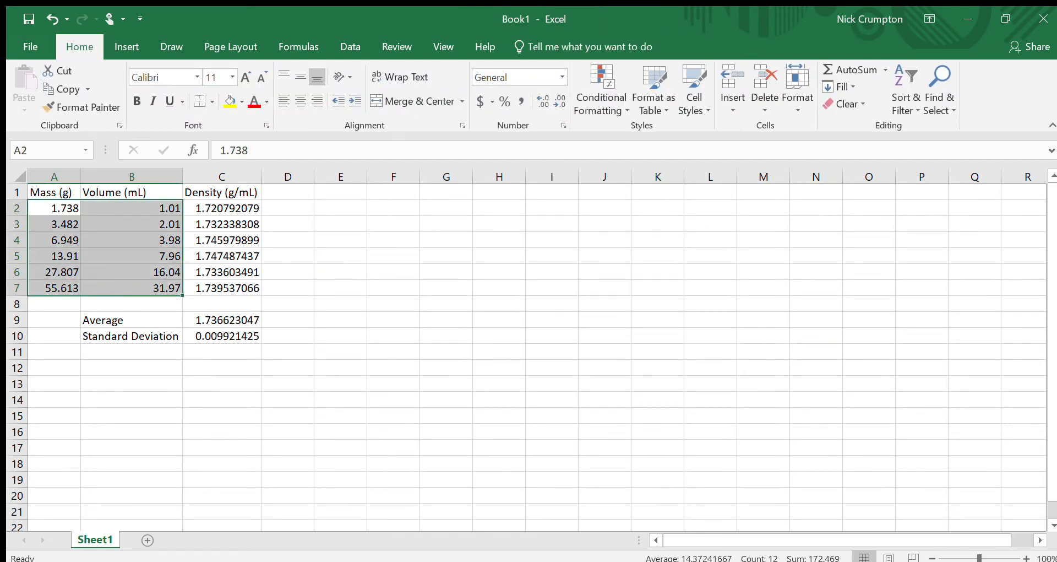
left_click(131, 39)
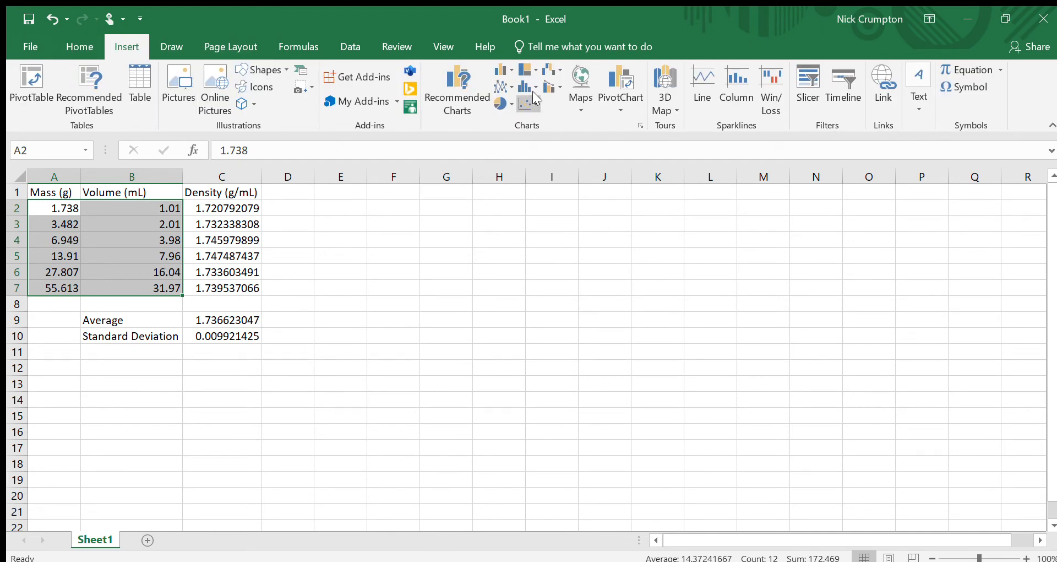
left_click(531, 100)
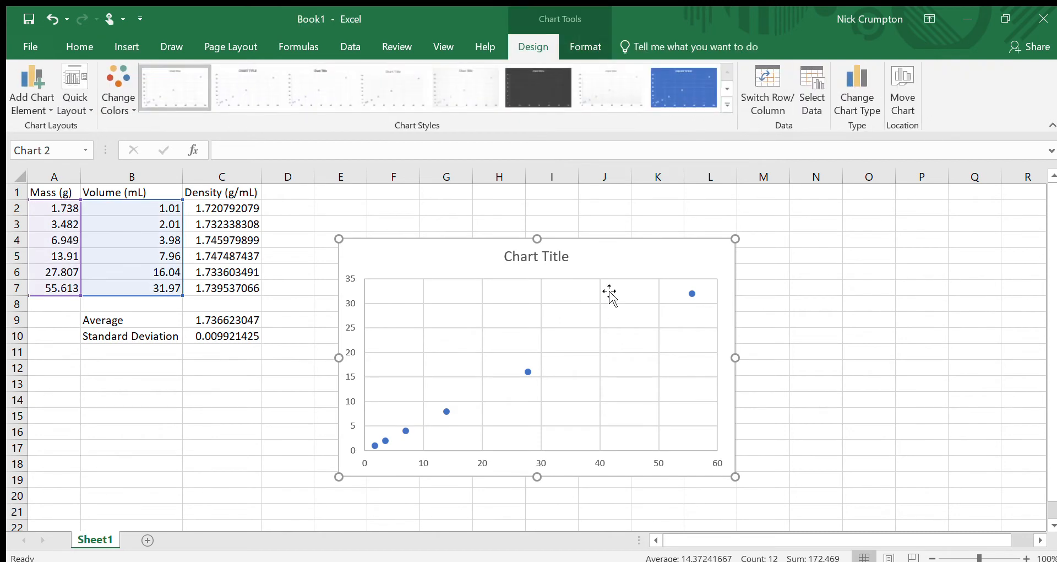
Step: Move the scatter chart beside the table, spanning about columns E to L
left_click_drag(609, 292, 638, 266)
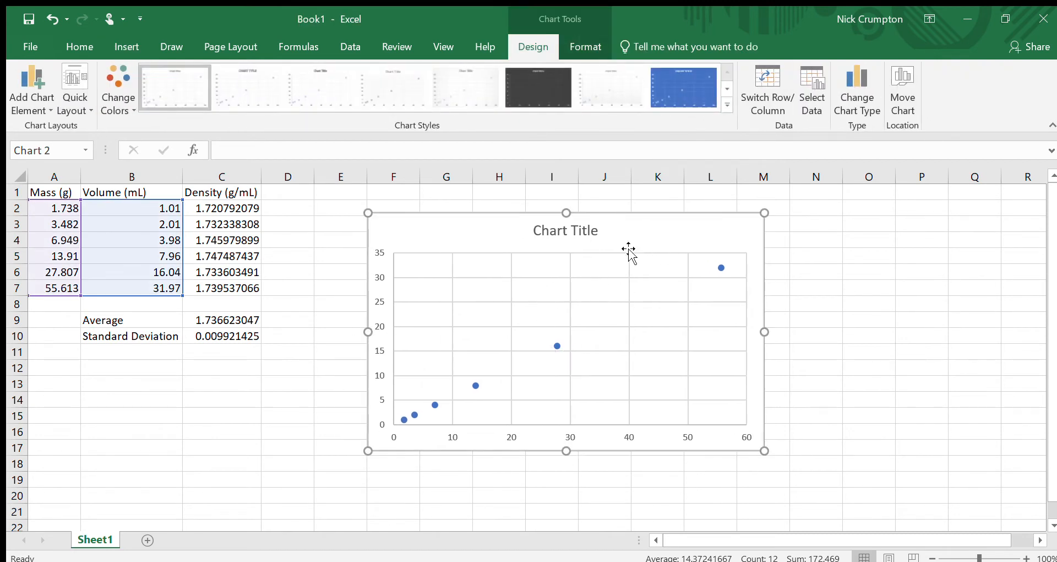
left_click_drag(644, 231, 646, 228)
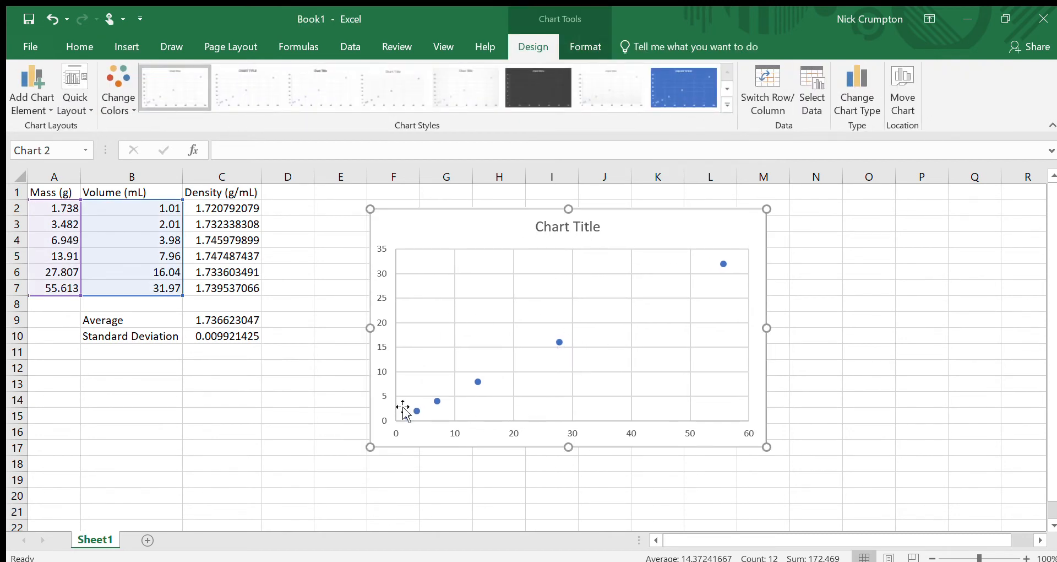
left_click(876, 370)
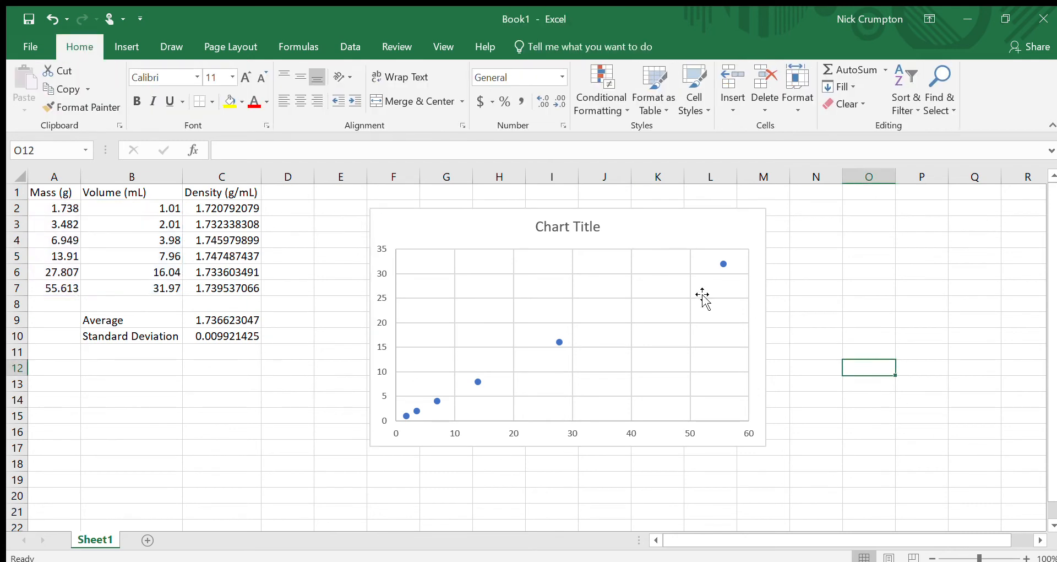
left_click(675, 234)
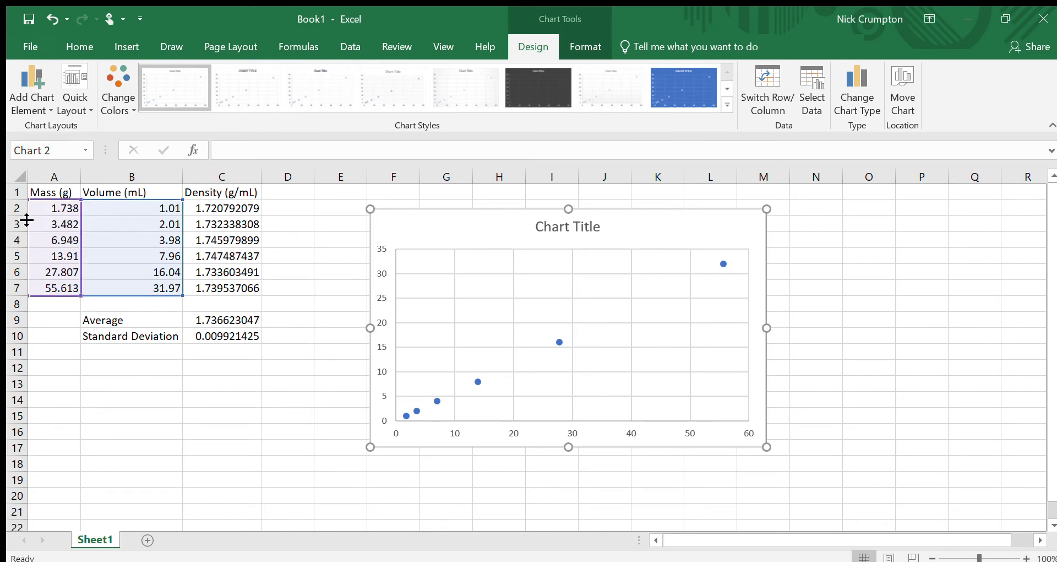
left_click(978, 322)
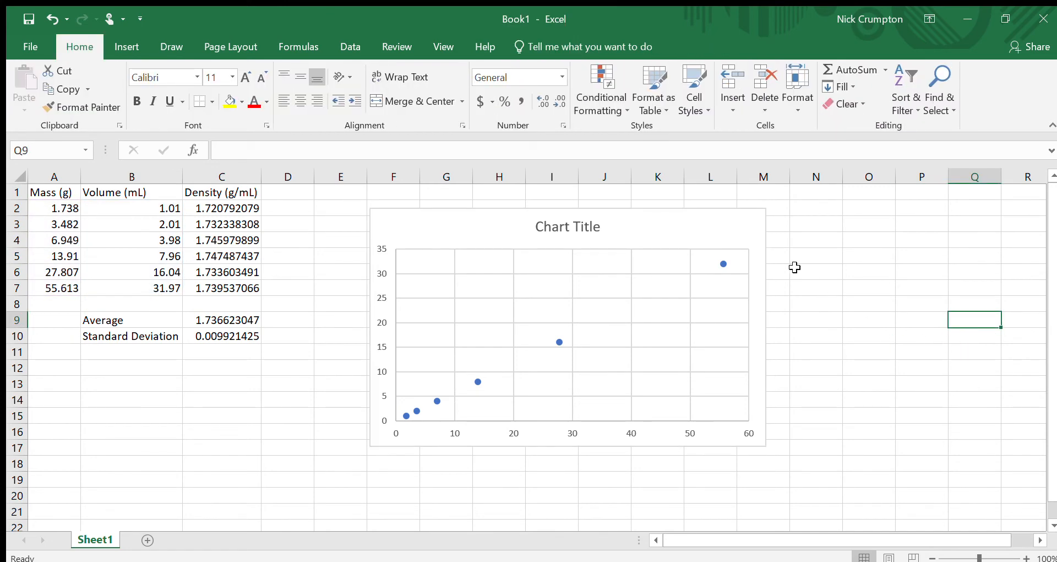
left_click(703, 222)
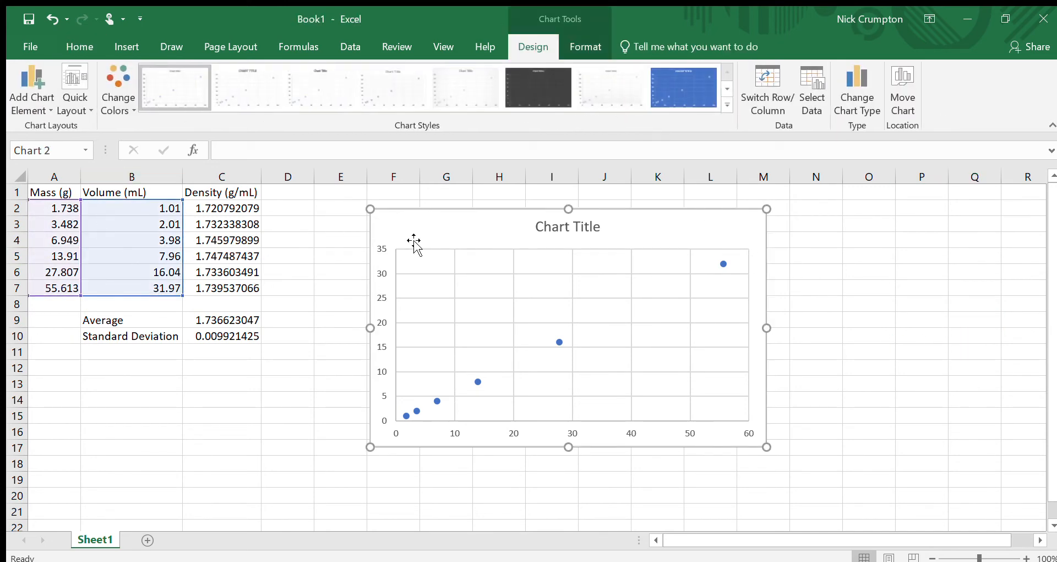
left_click_drag(464, 232, 394, 228)
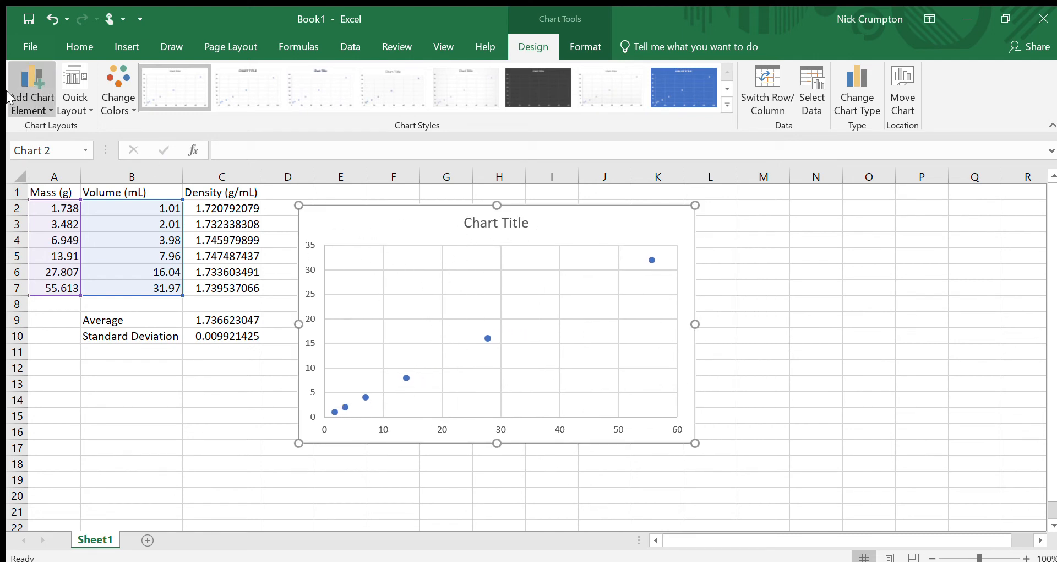
Step: Set the chart title to Density of an Unknown Metal
left_click(492, 226)
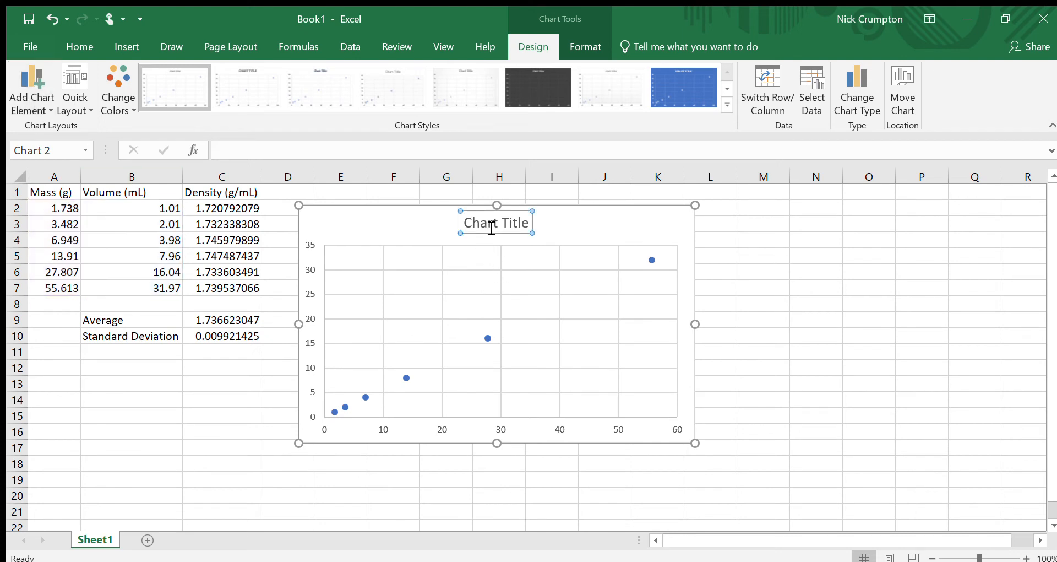
left_click(397, 233)
left_click(477, 228)
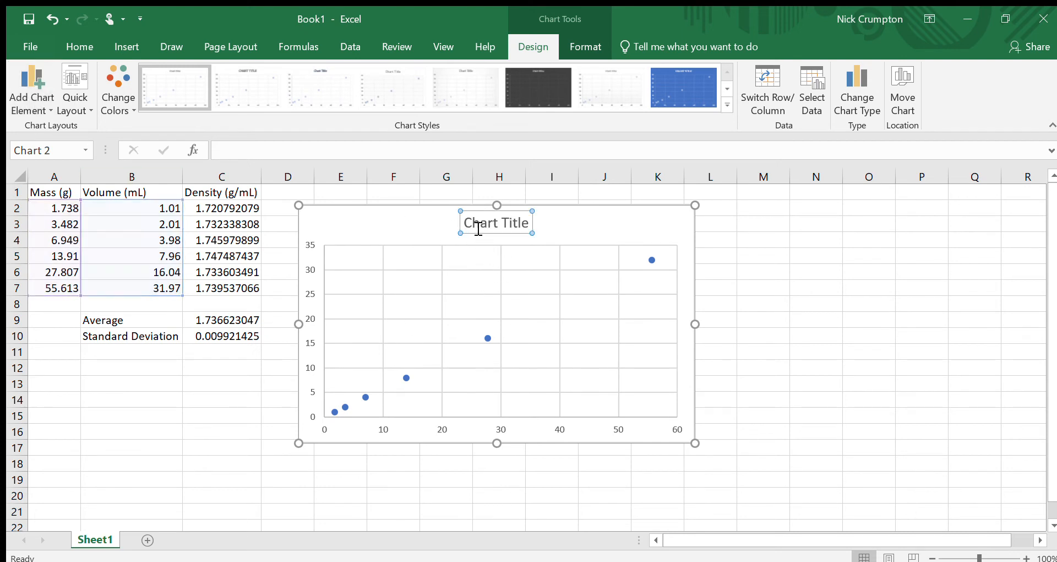
triple_click(478, 227)
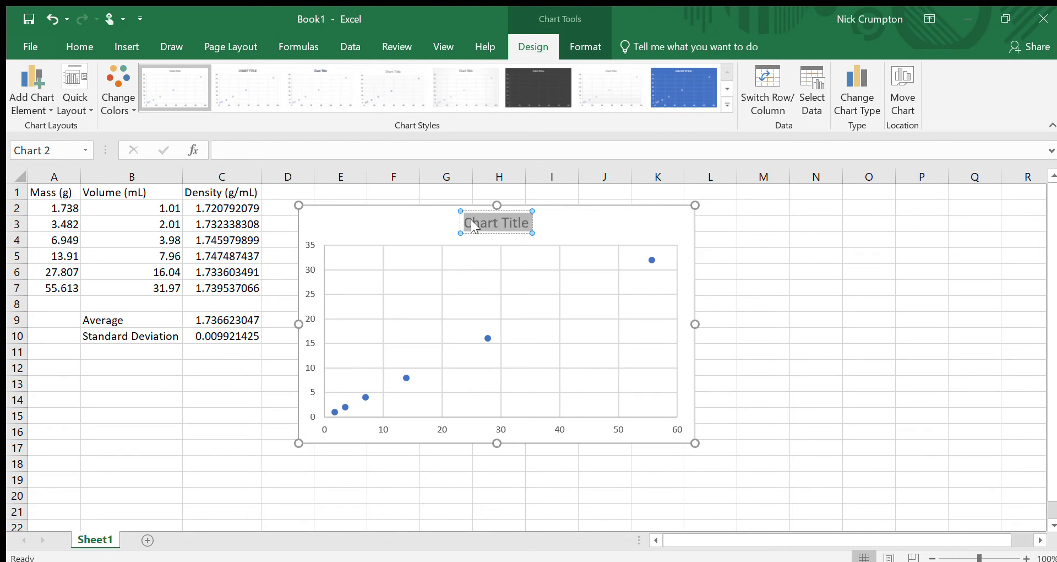
type("Densi")
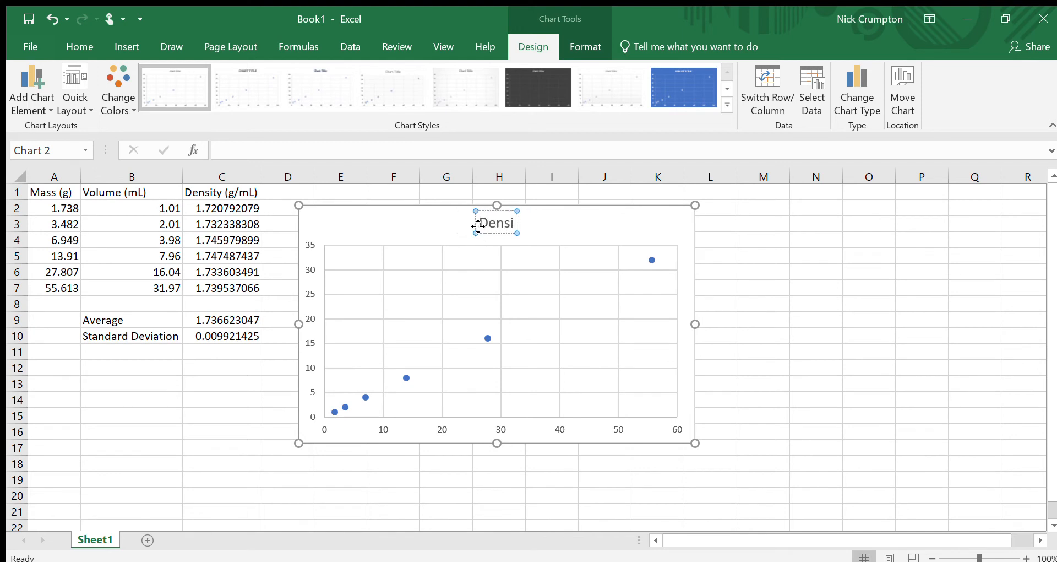
type("ty of an")
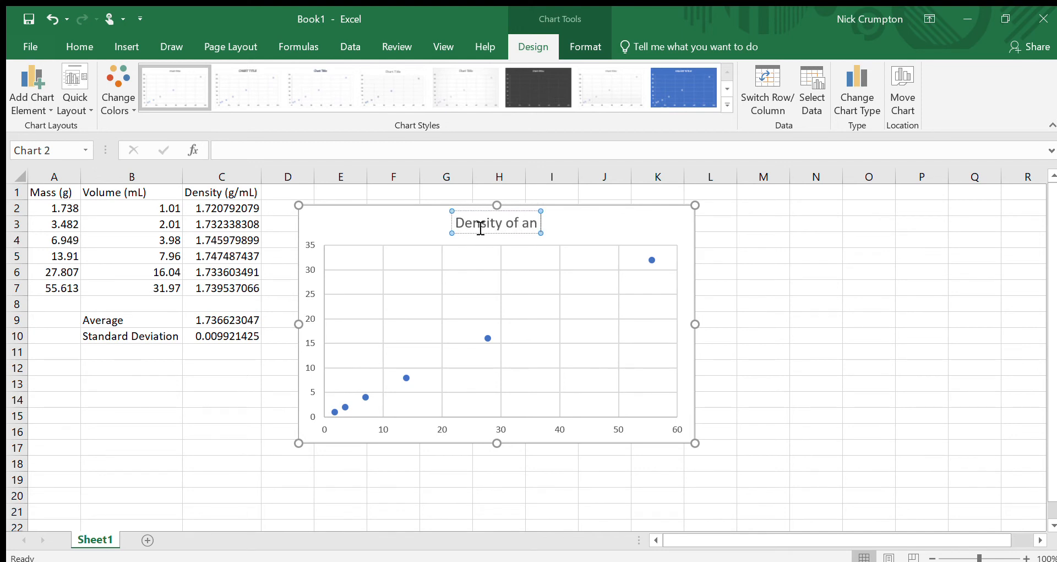
type(" Unknown Metal")
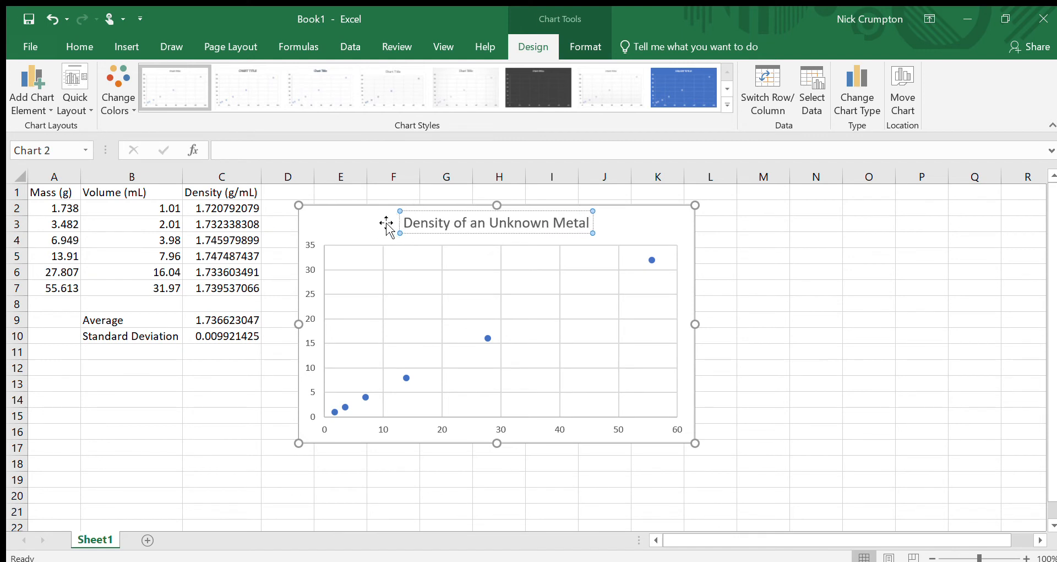
Step: Reposition the chart slightly and add primary horizontal and vertical axis titles to it
left_click(491, 243)
left_click_drag(588, 219, 641, 211)
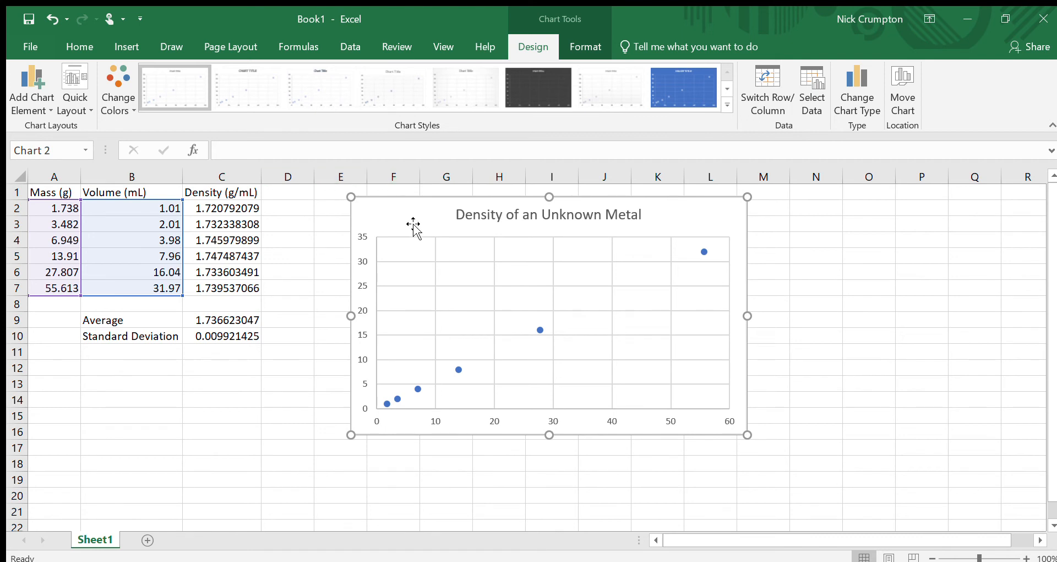
left_click_drag(413, 224, 388, 232)
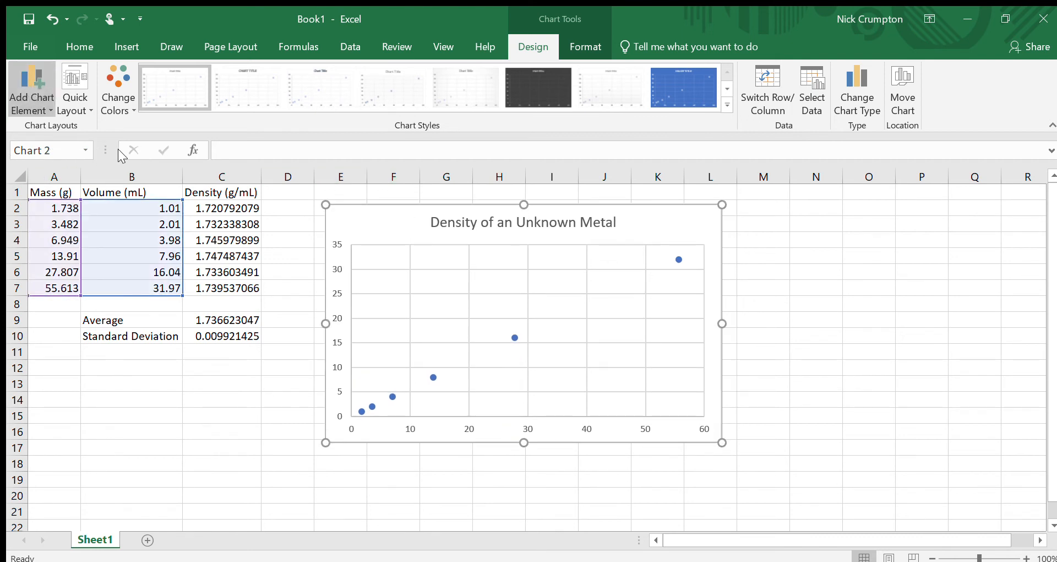
left_click(160, 150)
left_click(37, 86)
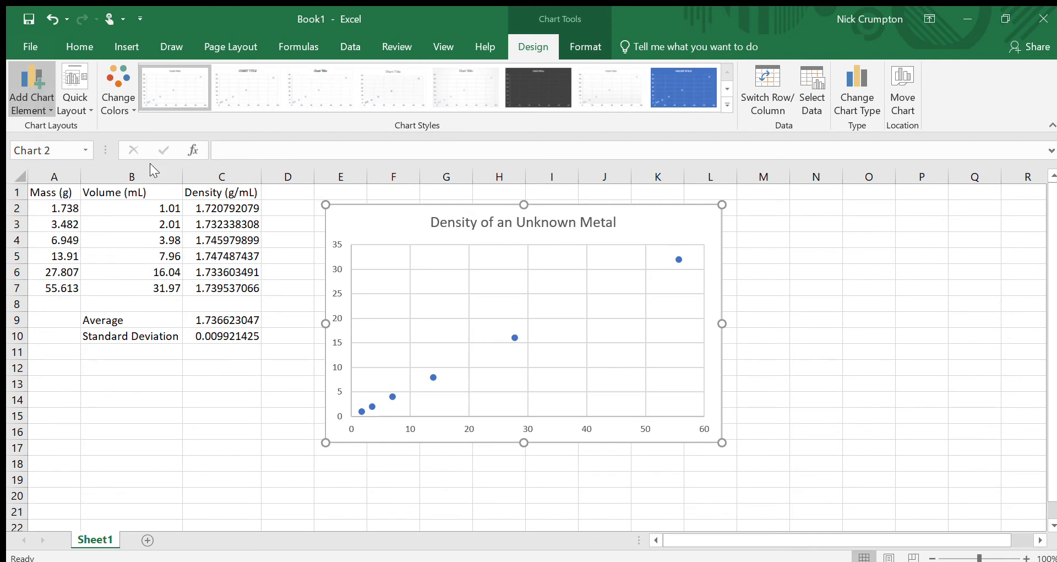
left_click(161, 184)
Step: Label the chart's vertical axis Mass (g)
left_click(541, 427)
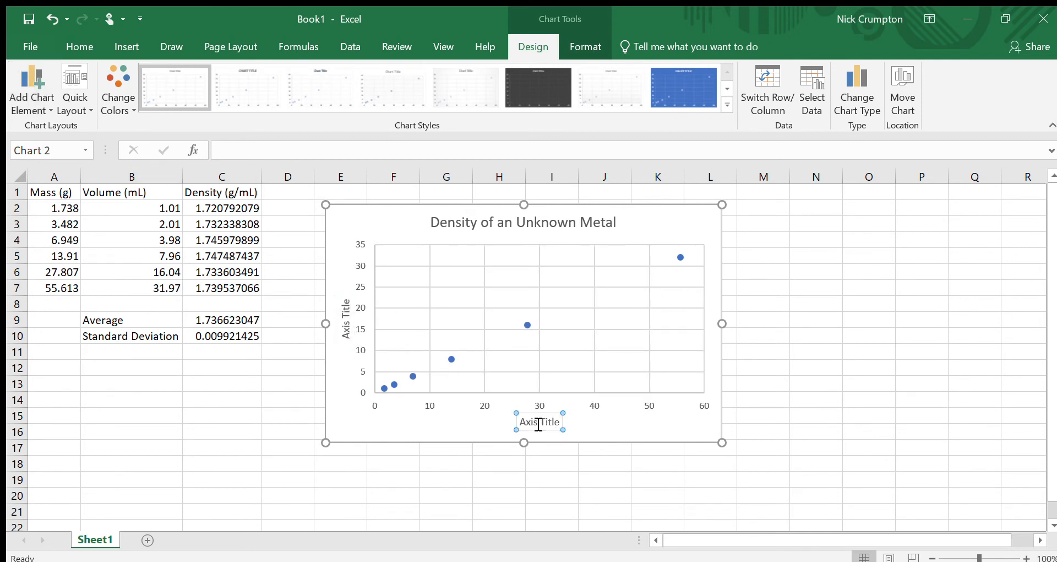
triple_click(539, 423)
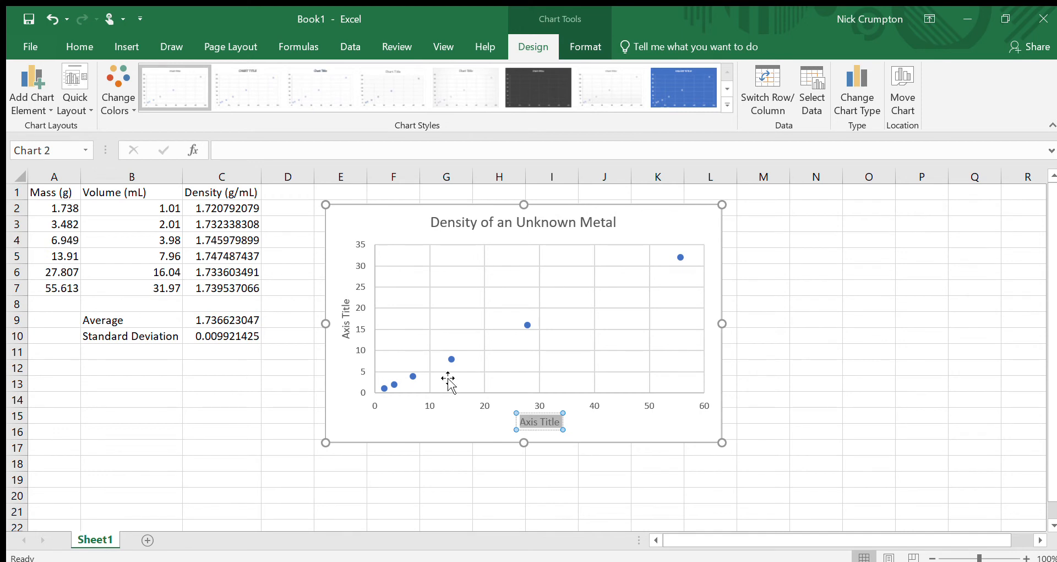
left_click(347, 319)
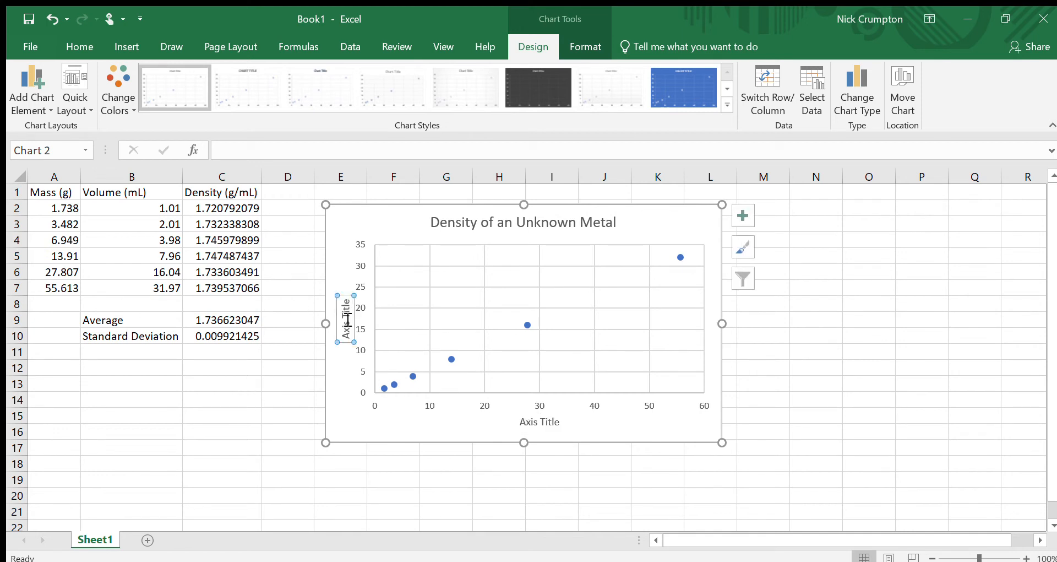
left_click(348, 320)
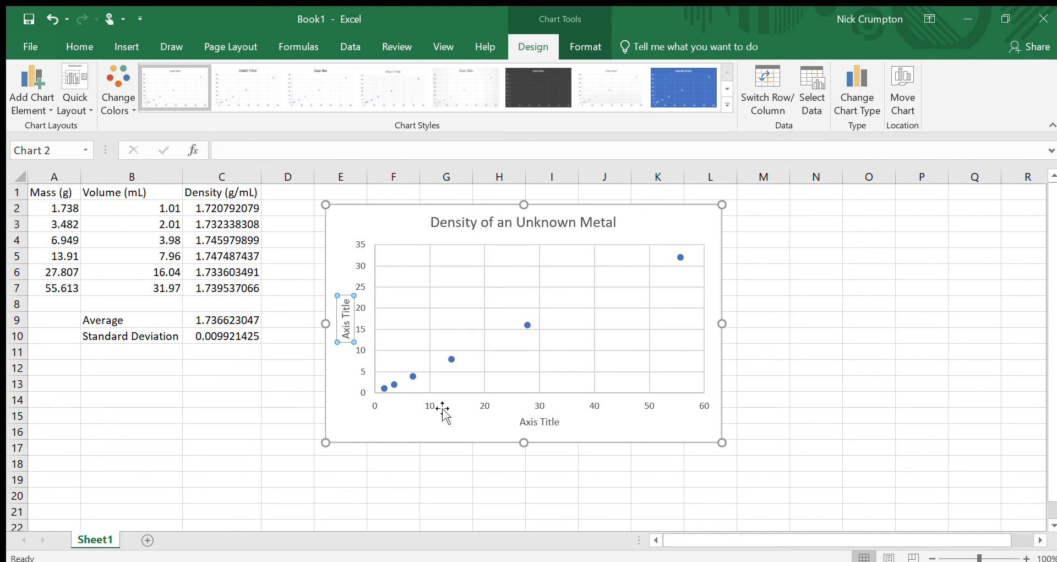
triple_click(346, 315)
type("Mass (g)")
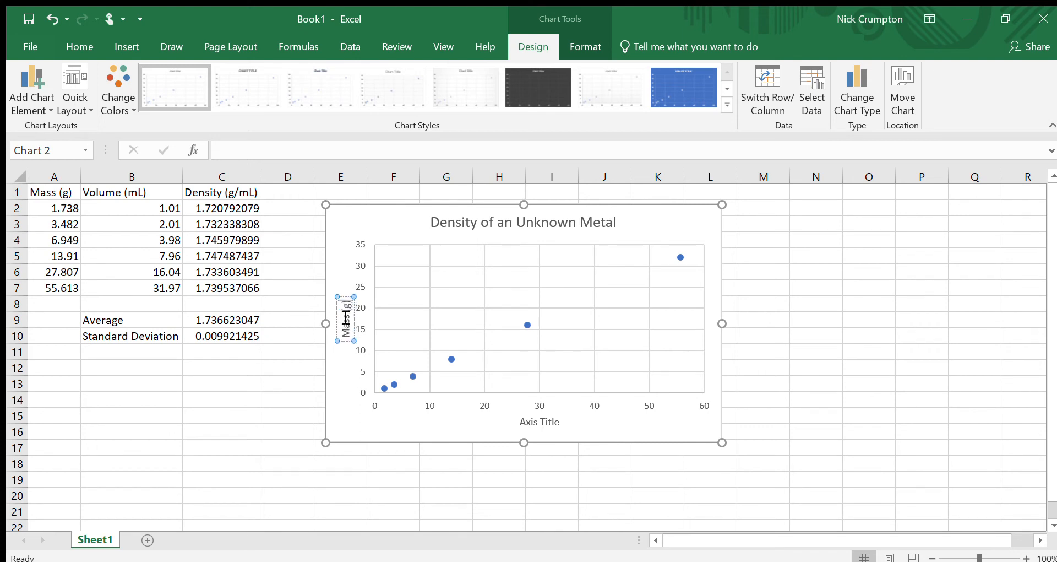
Step: Label the chart's horizontal axis Volume (mL)
left_click(531, 421)
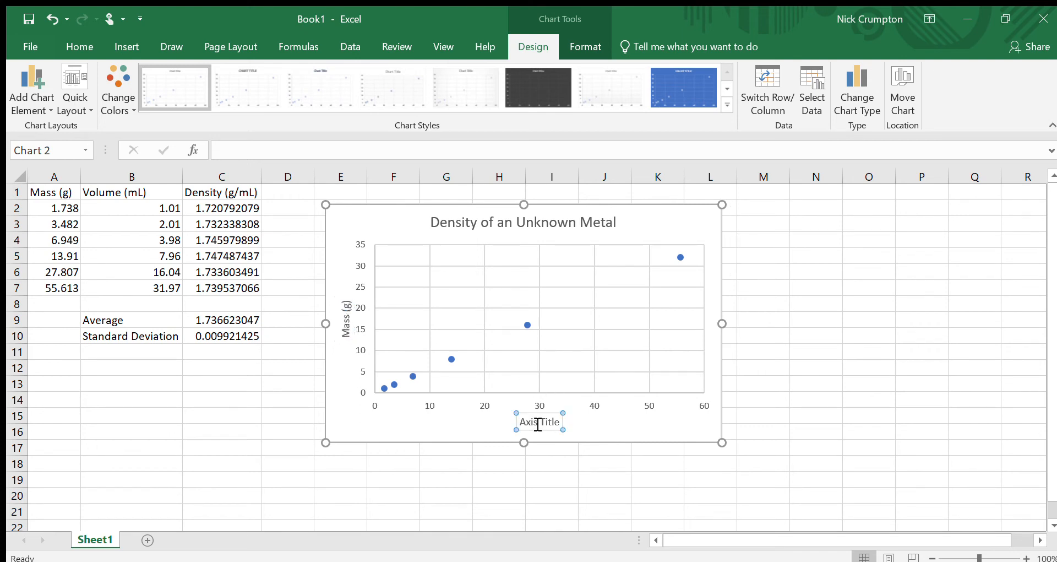
triple_click(530, 419)
type("Volume (mL)")
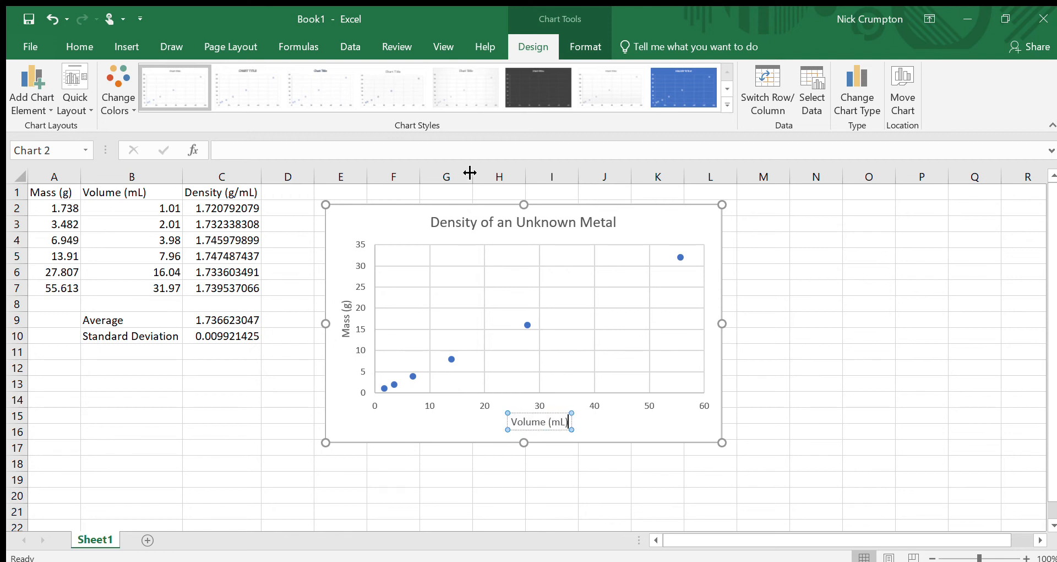
left_click(404, 218)
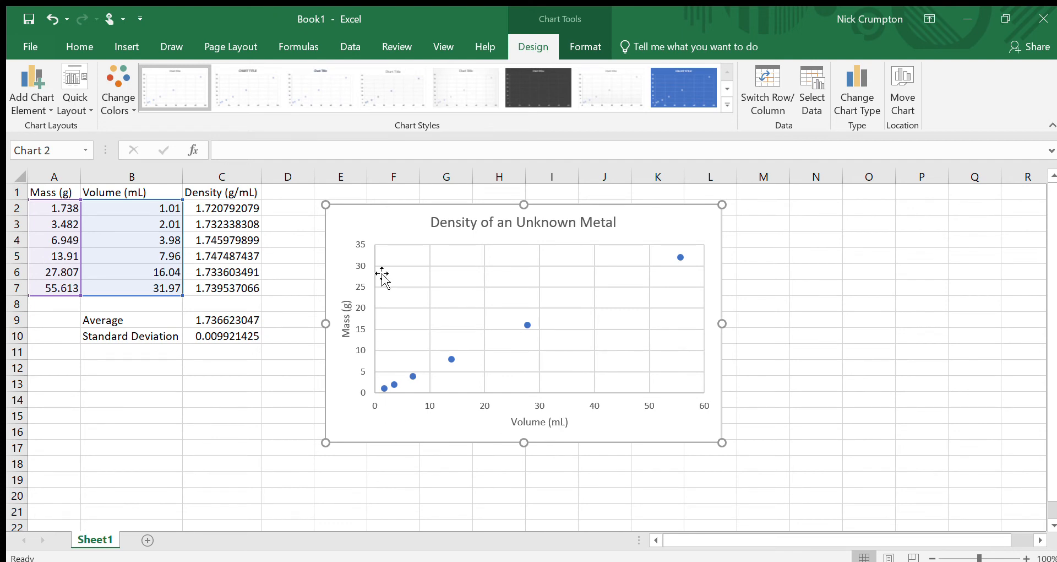
Step: Reposition the chart and add a linear trendline to the scatter data
left_click_drag(392, 221, 418, 219)
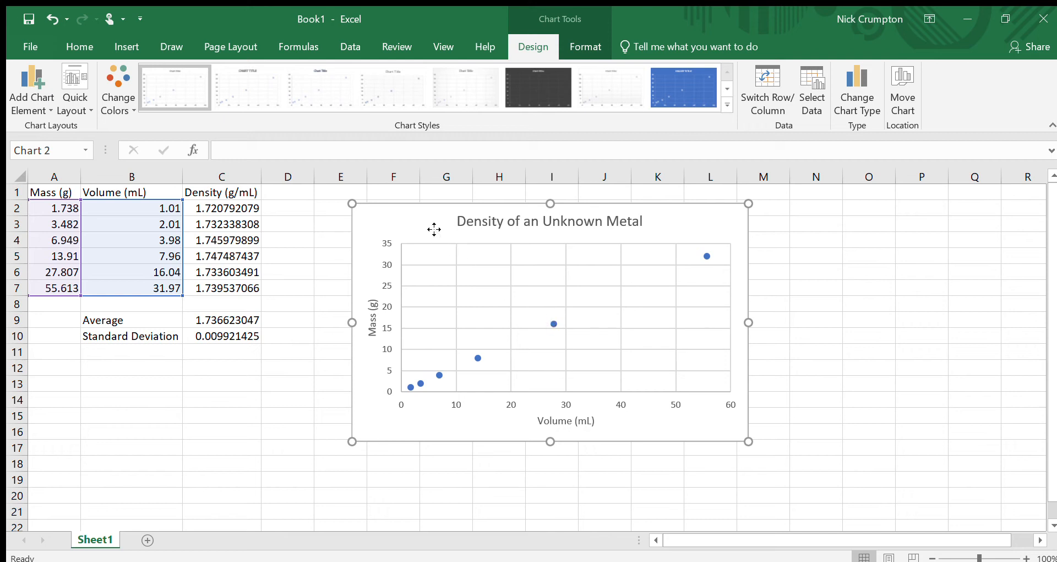
left_click_drag(434, 229, 430, 229)
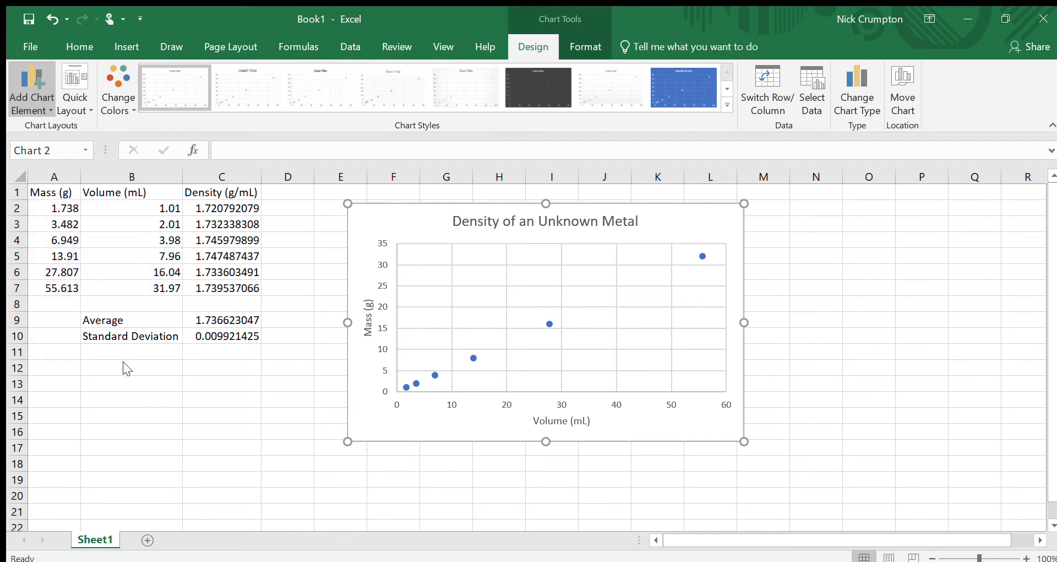
left_click(183, 342)
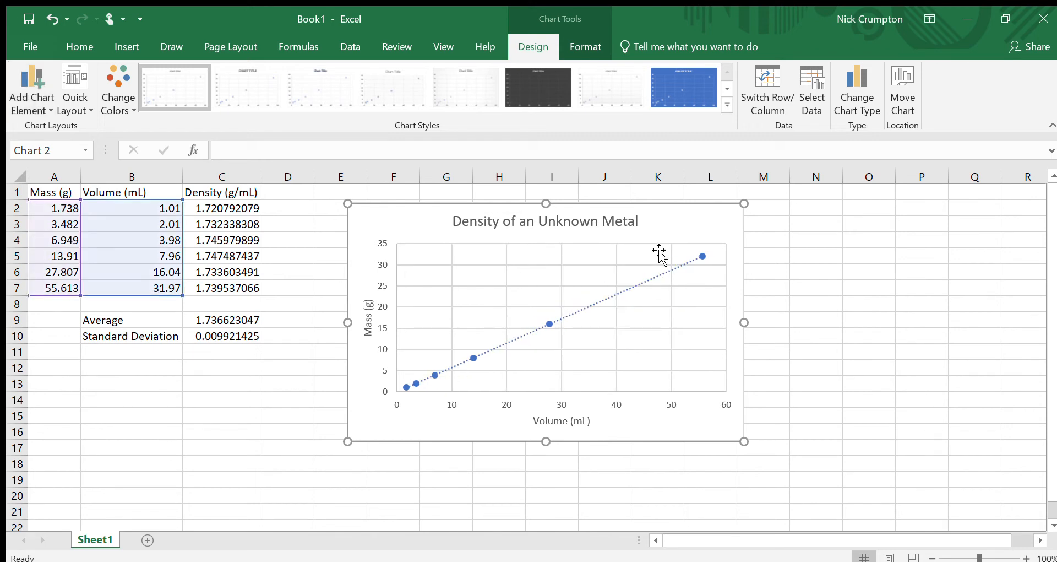
left_click_drag(675, 230, 629, 232)
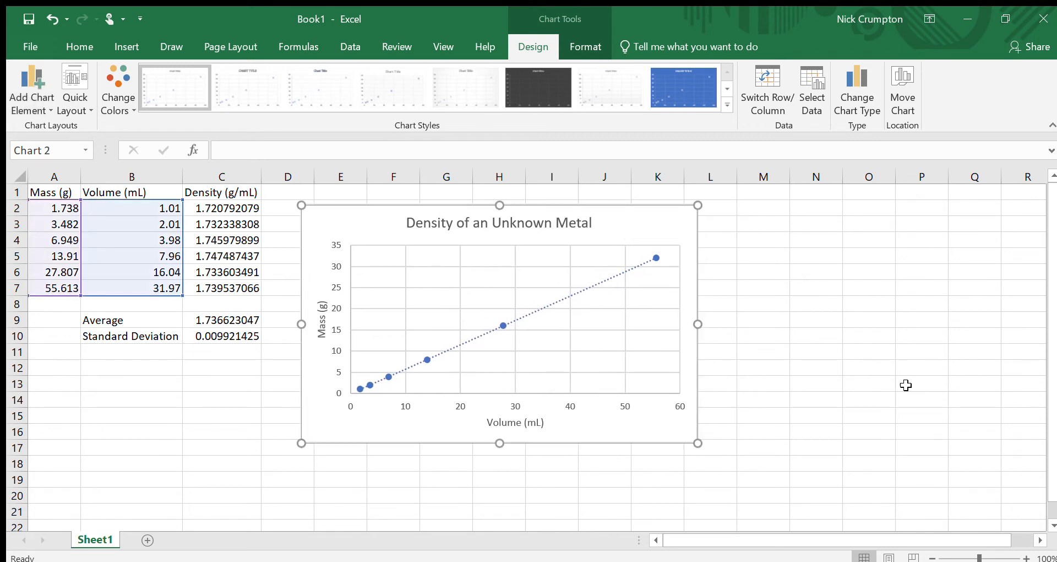
Step: Open the trendline's formatting options and display its equation and R-squared value on the chart
left_click(579, 284)
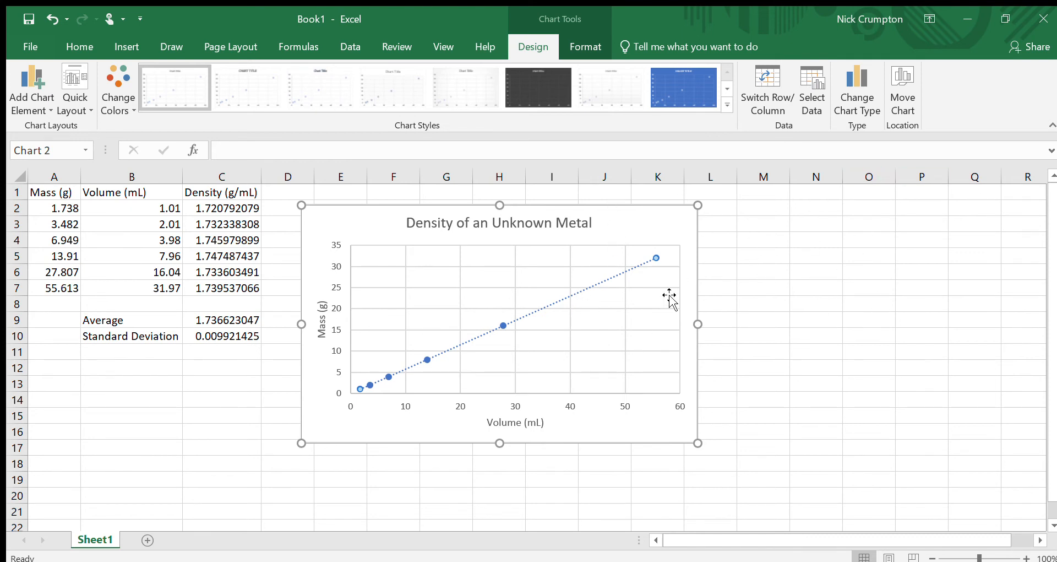
left_click(665, 225)
left_click(823, 287)
left_click(608, 275)
left_click(609, 234)
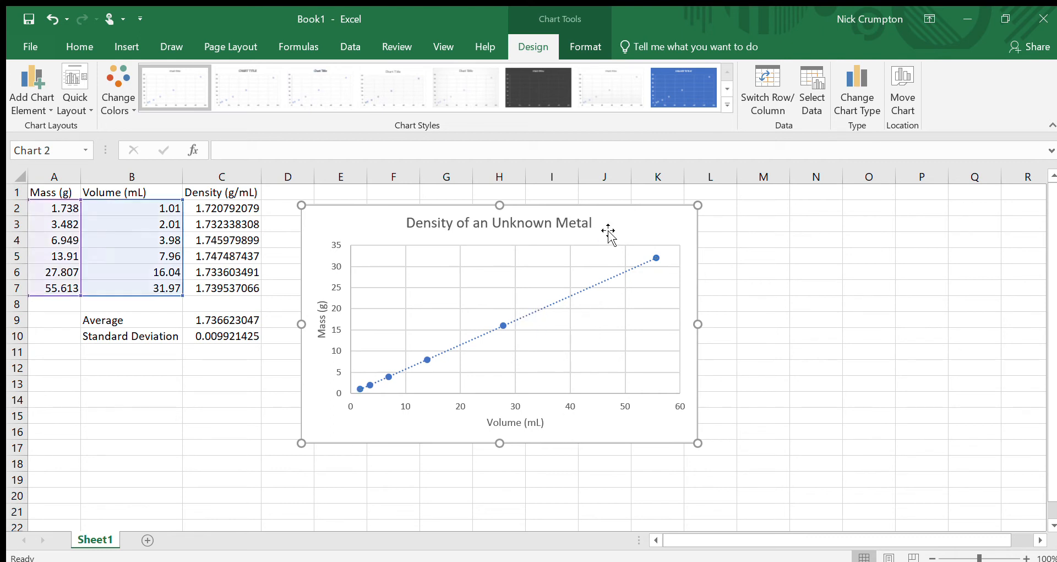
left_click(580, 288)
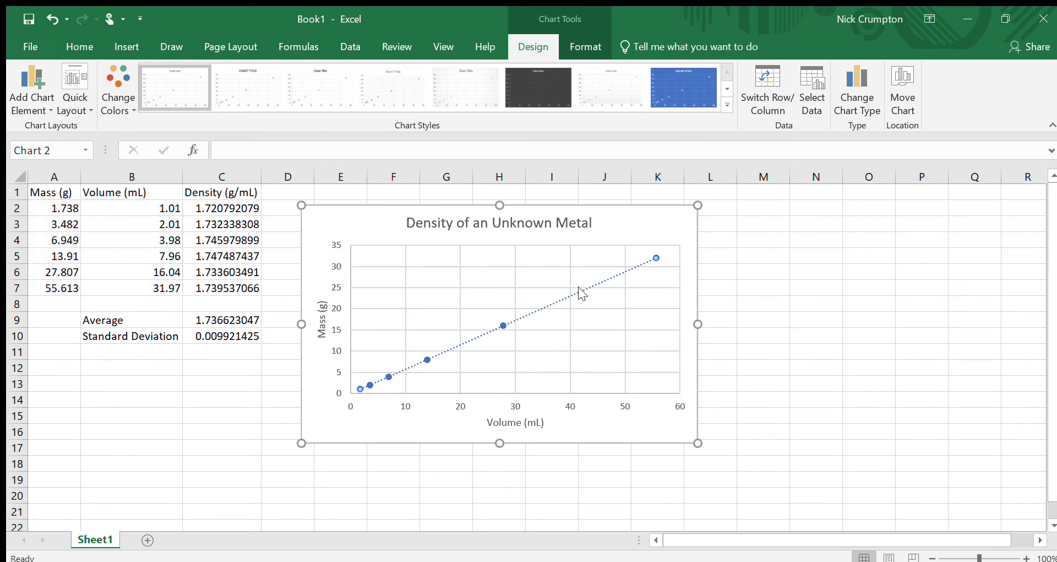
key("ctrl+1")
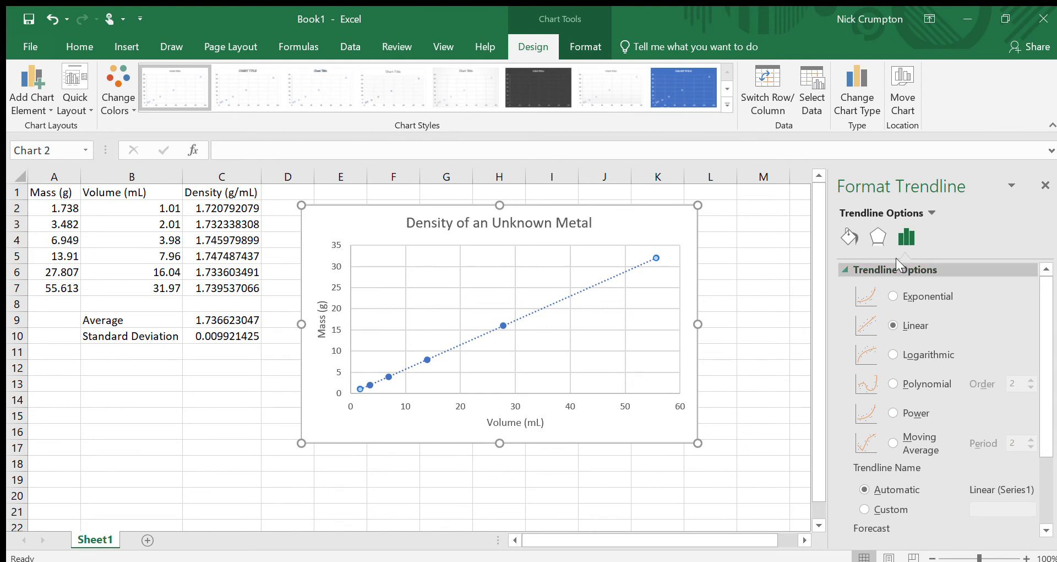
scroll(908, 349, "down", 3)
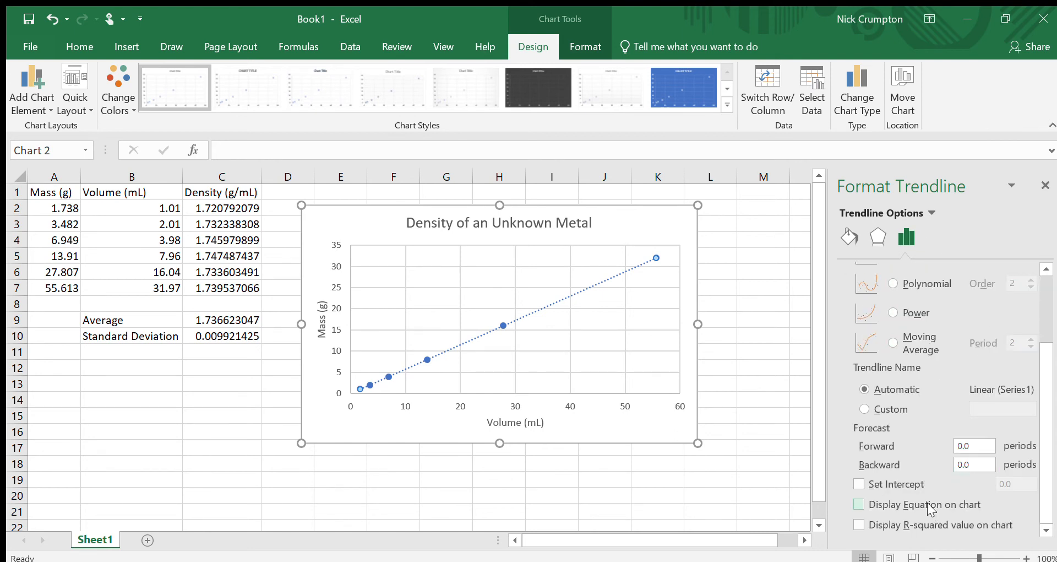
scroll(919, 347, "up", 3)
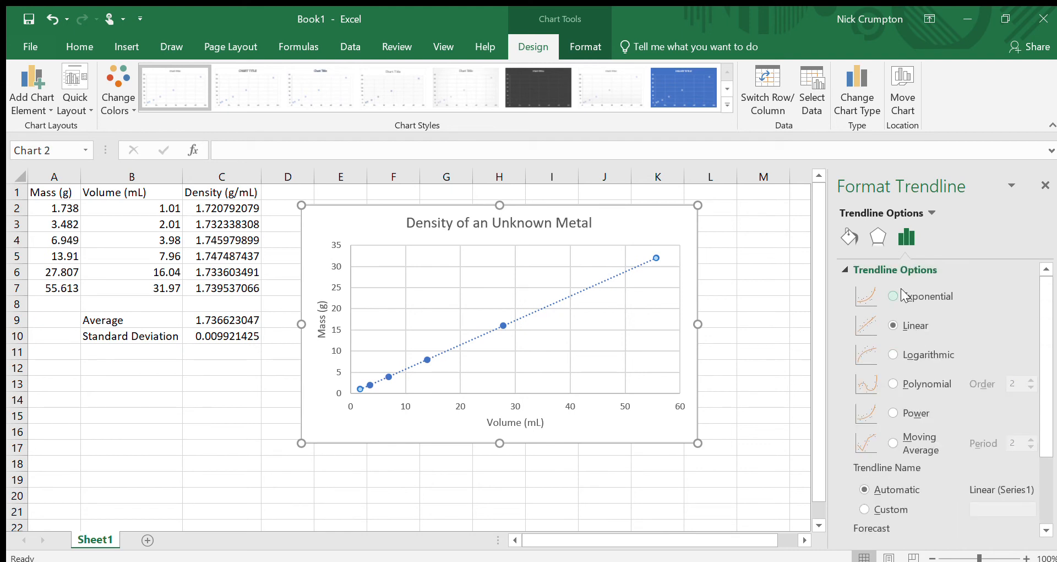
scroll(923, 325, "down", 3)
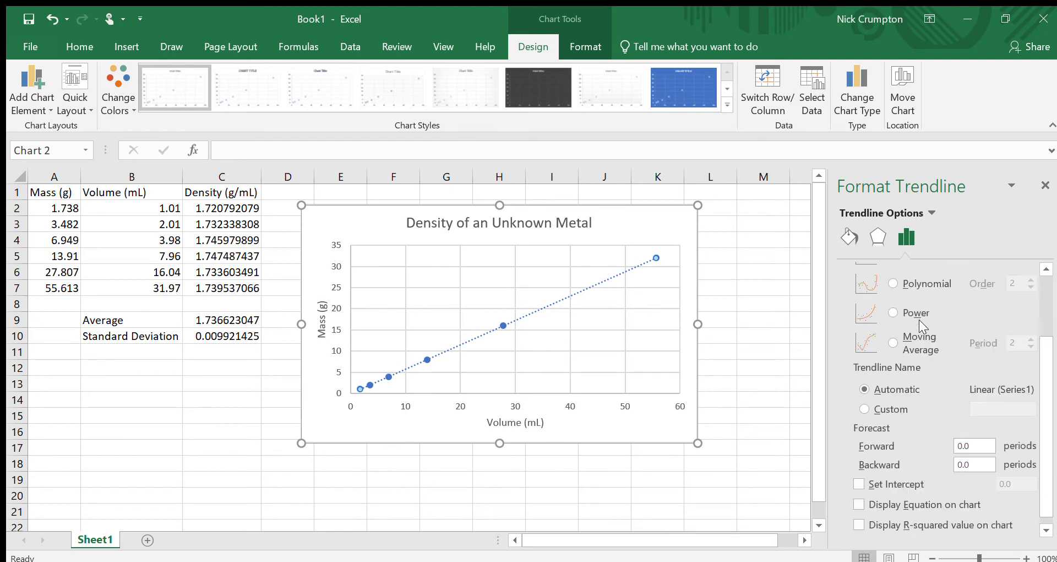
left_click(897, 504)
left_click(875, 525)
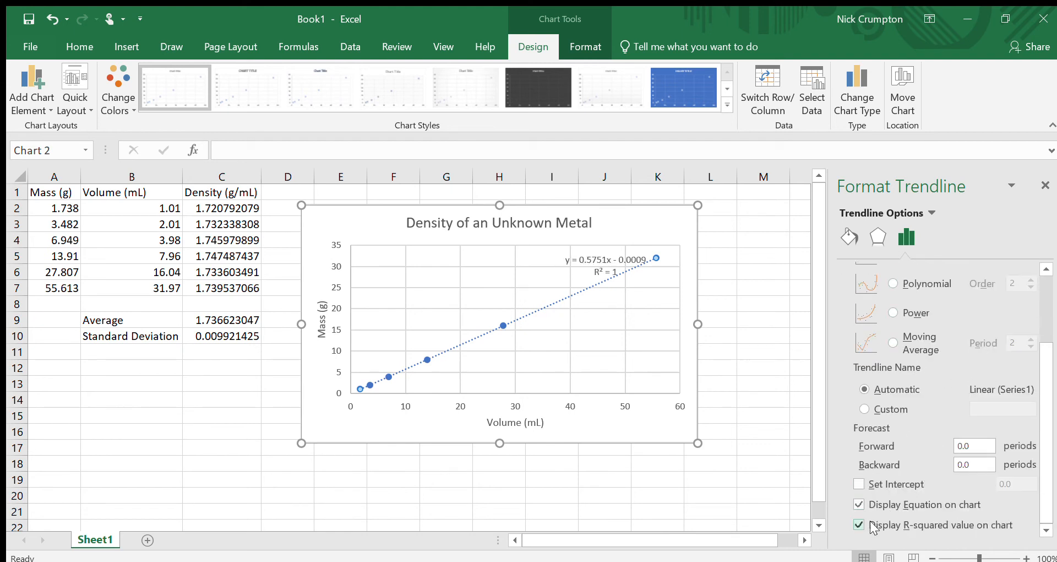
Step: Move the trendline equation label up beside the chart title
left_click(605, 267)
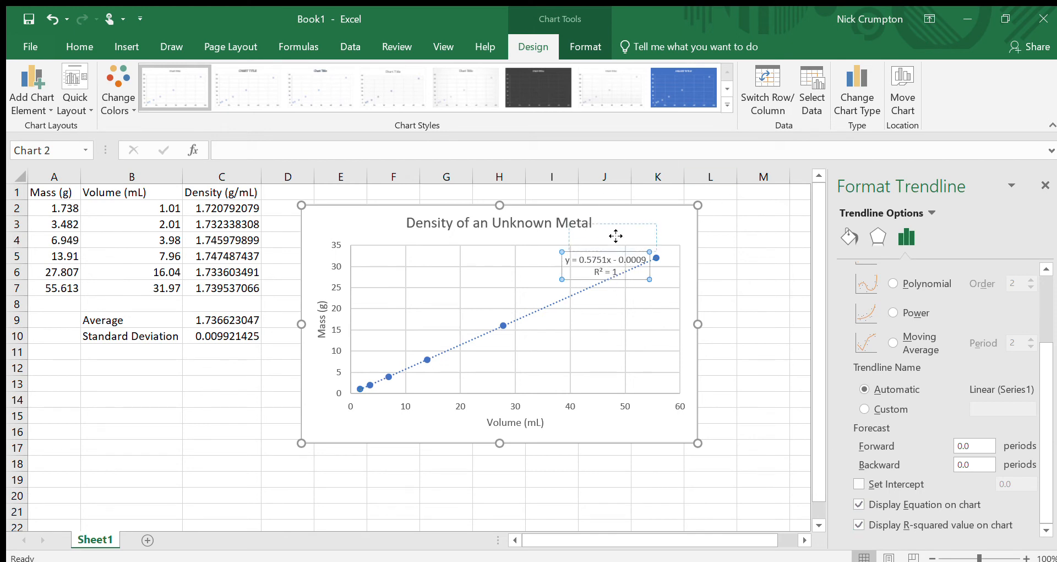
left_click_drag(615, 236, 648, 224)
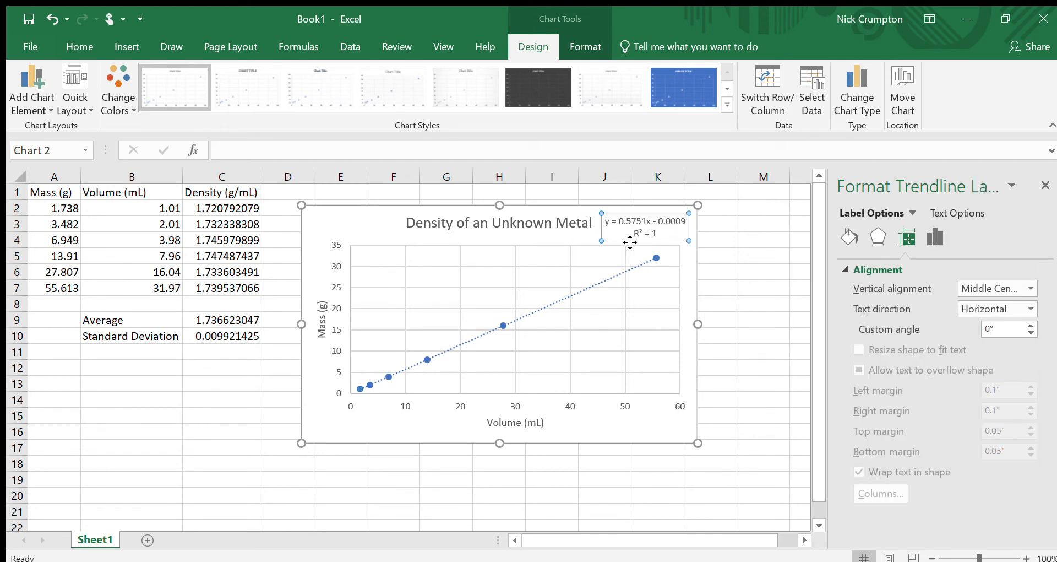
left_click(801, 319)
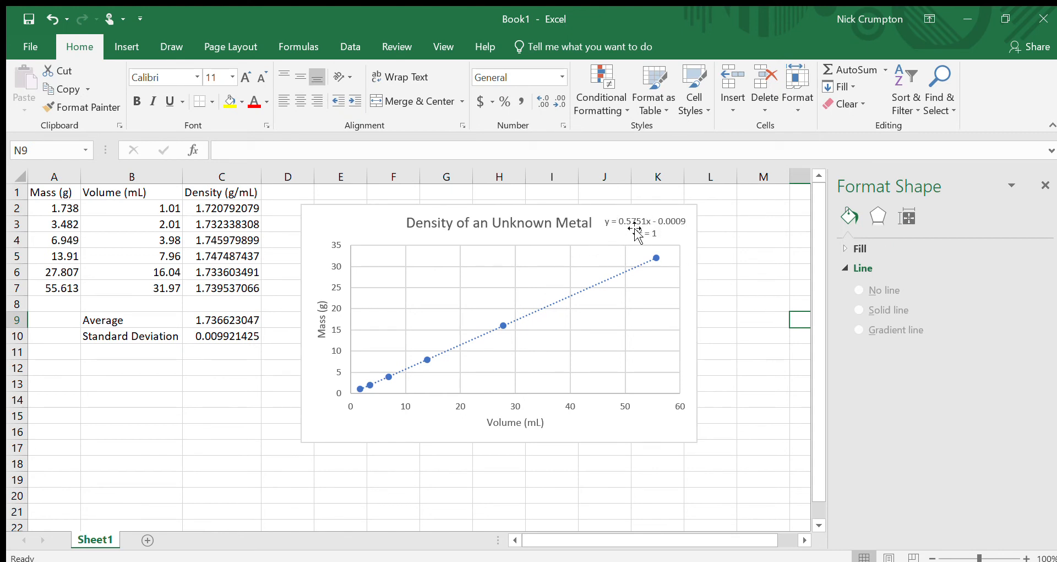
Step: Reposition the chart beside the data table
left_click_drag(333, 221, 383, 216)
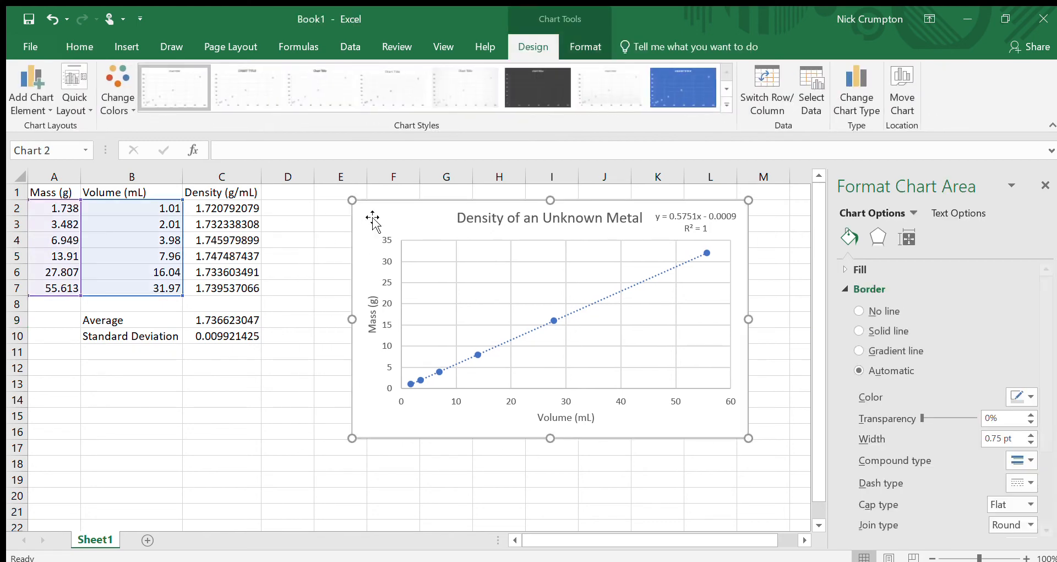
left_click(203, 212)
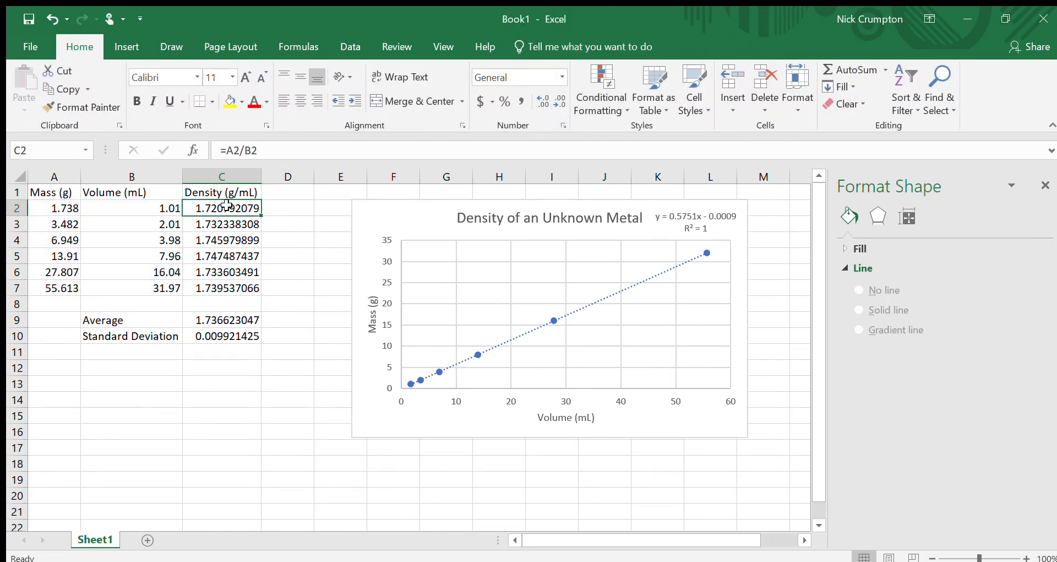
left_click(385, 223)
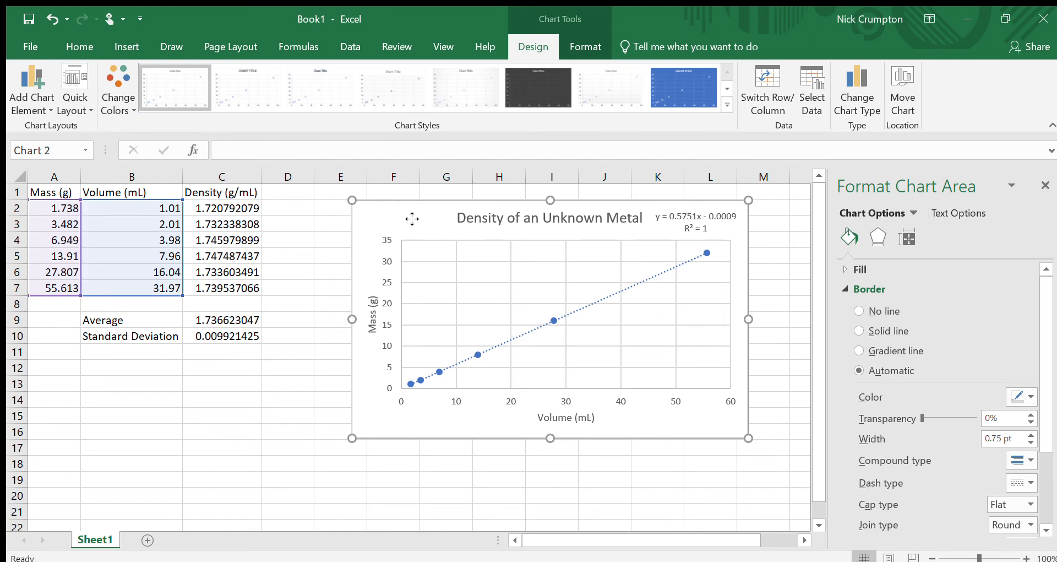
left_click_drag(412, 218, 194, 298)
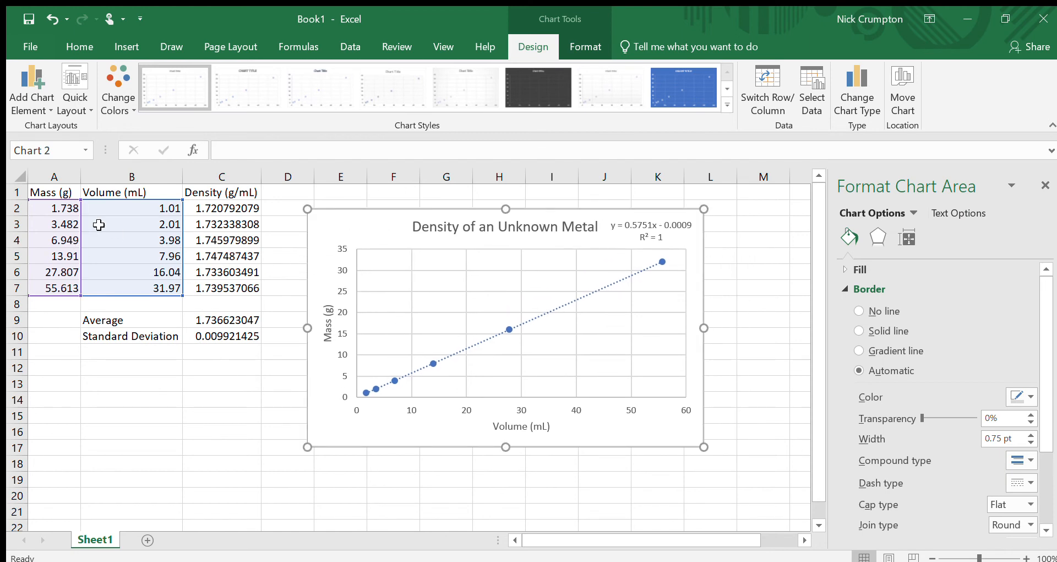
left_click_drag(61, 208, 51, 295)
left_click(324, 237)
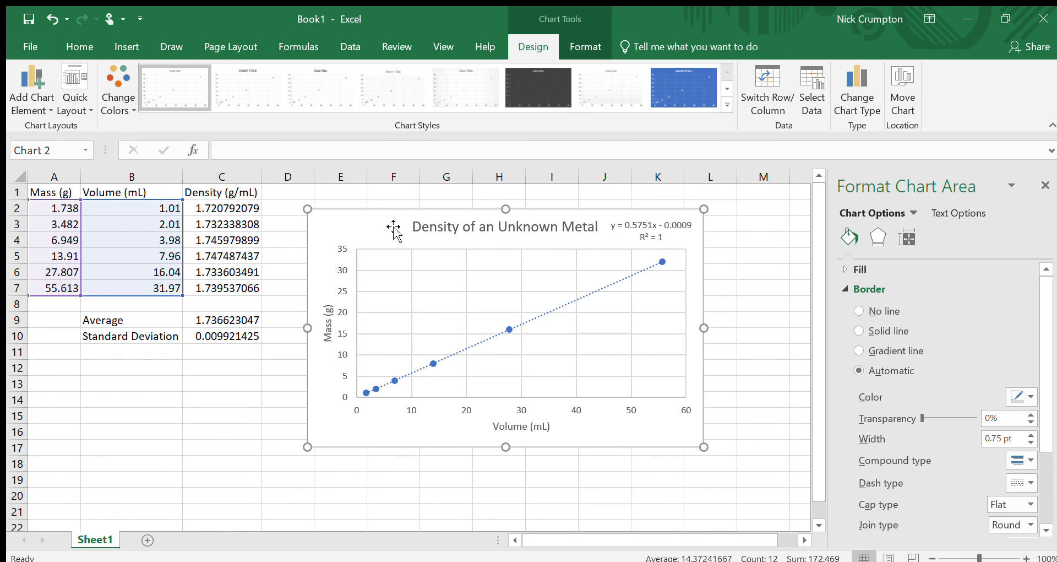
left_click_drag(395, 229, 406, 230)
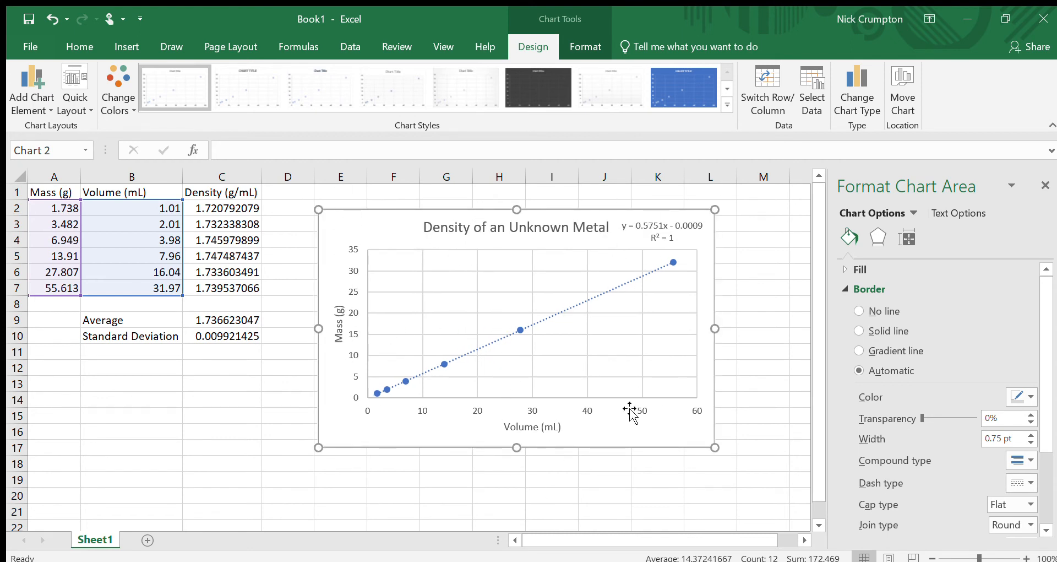
mouse_move(395, 228)
left_mouse_down()
mouse_move(397, 212)
mouse_move(388, 230)
left_mouse_up()
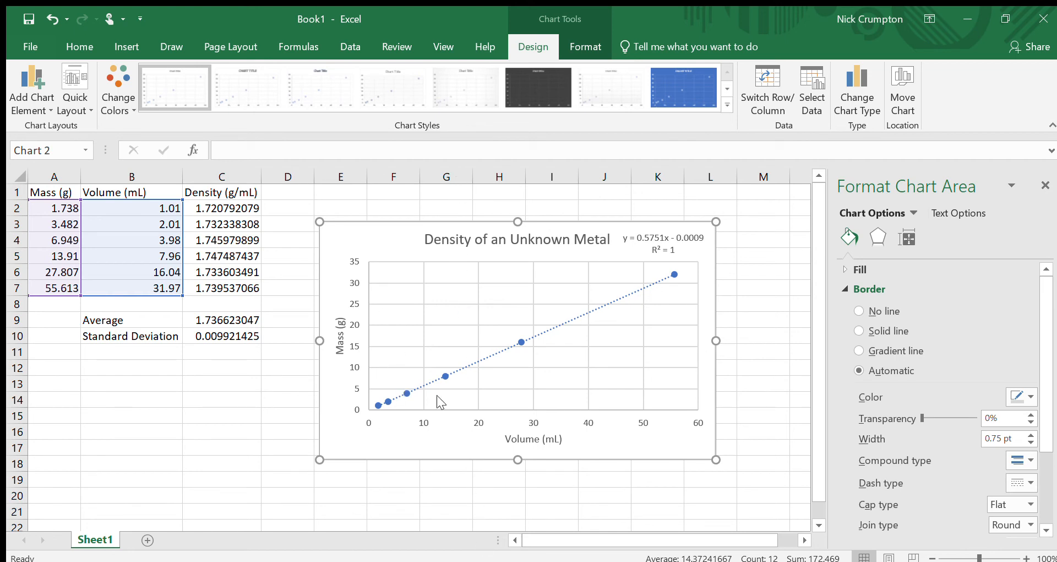
Step: Redefine the chart series with Volume B2:B7 as the x values and Mass A2:A7 as the y values
left_click(463, 368)
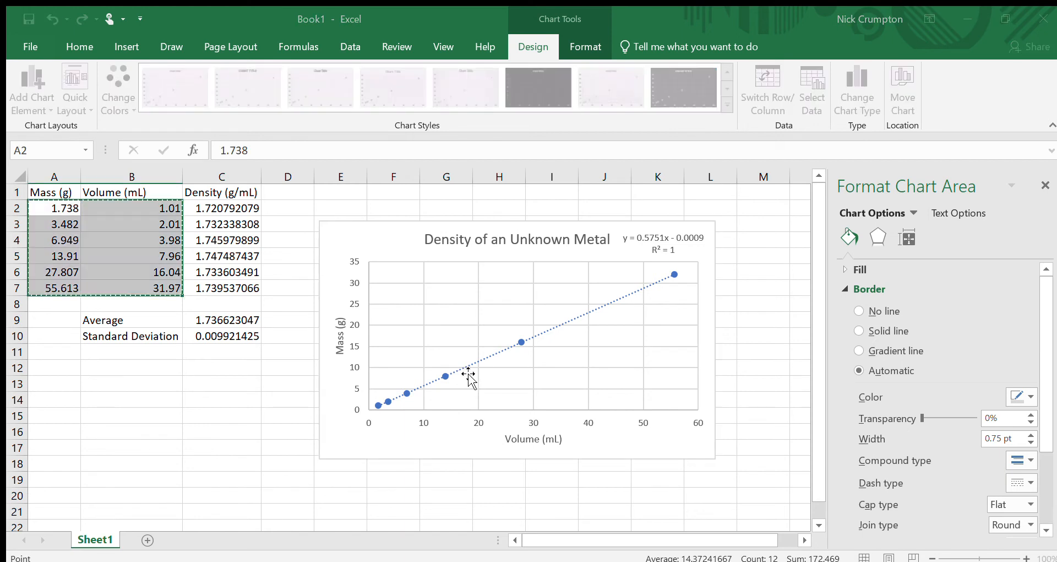
left_click(355, 233)
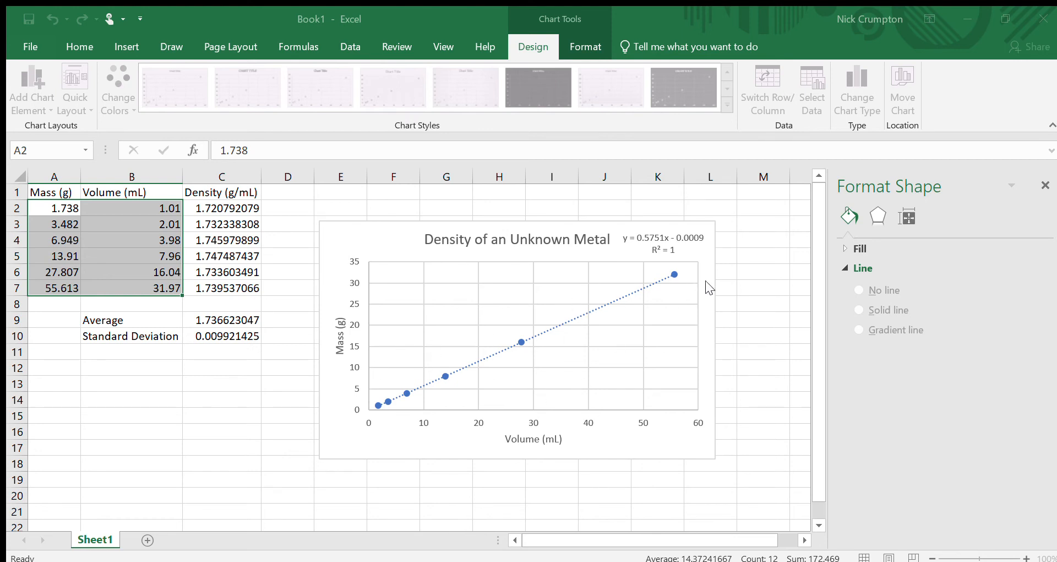
left_click(709, 238)
left_click(557, 190)
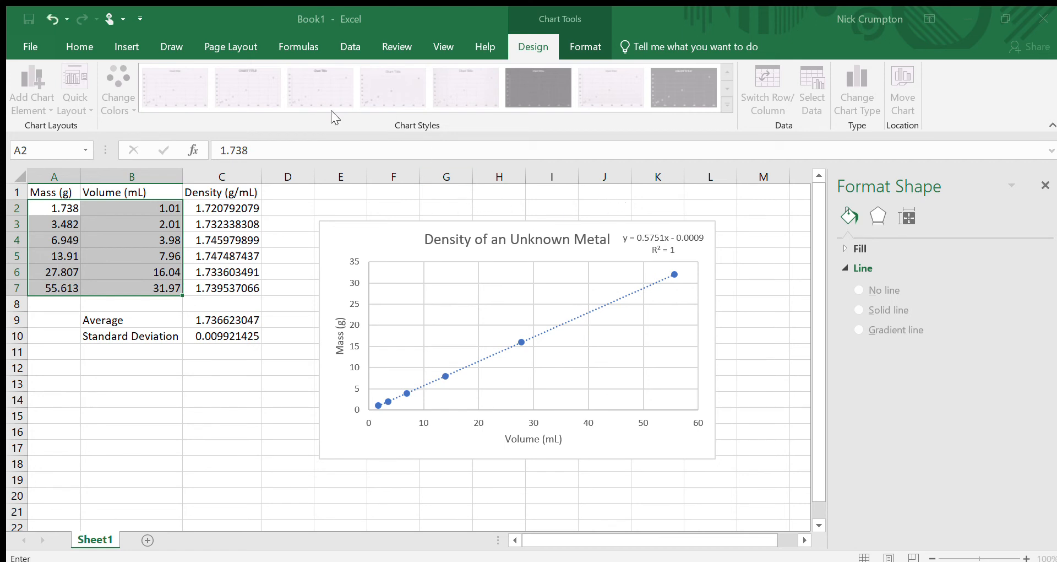
left_click_drag(148, 208, 152, 284)
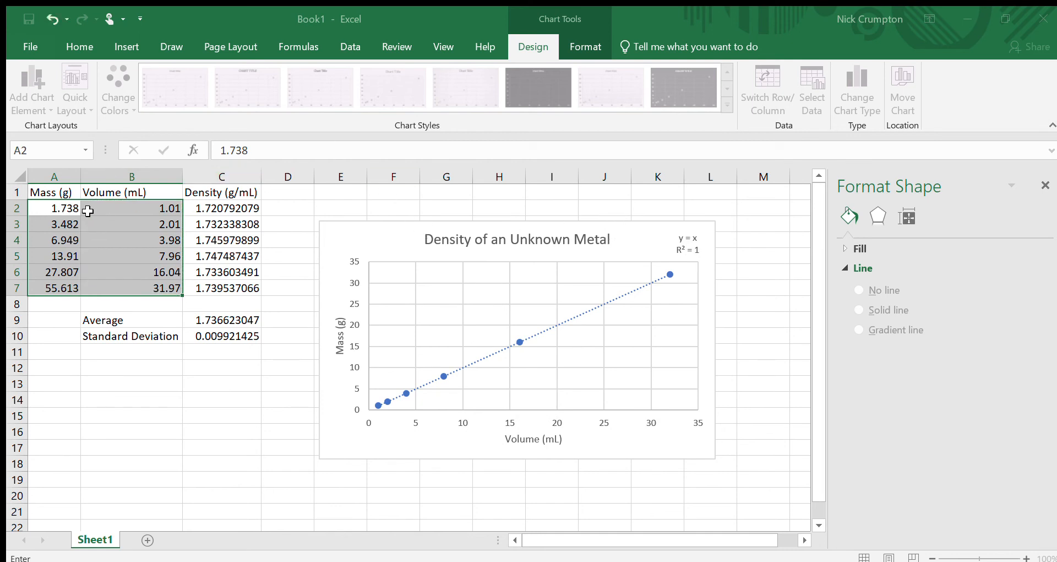
left_click_drag(84, 208, 70, 288)
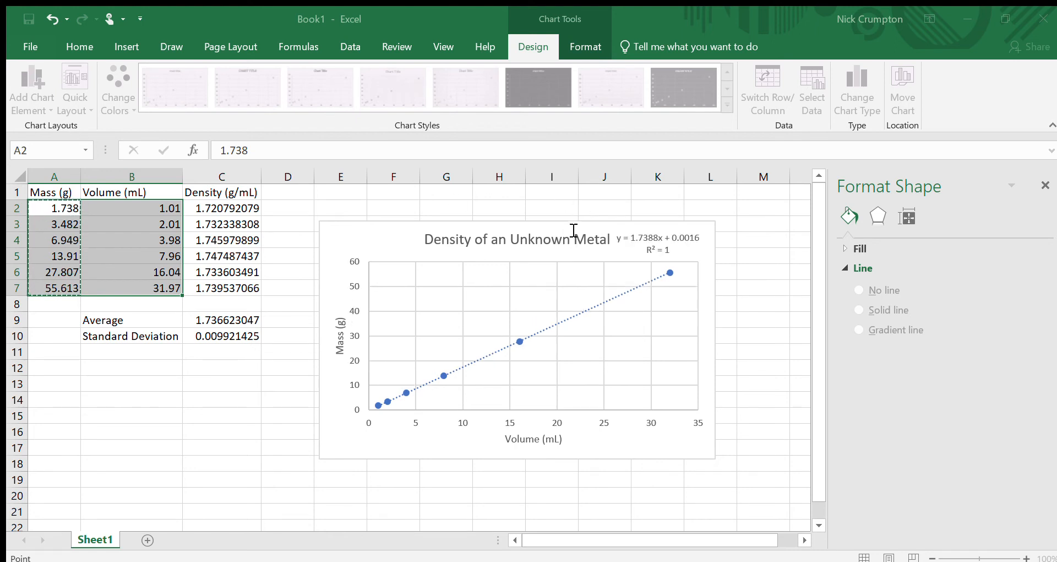
left_click(593, 194)
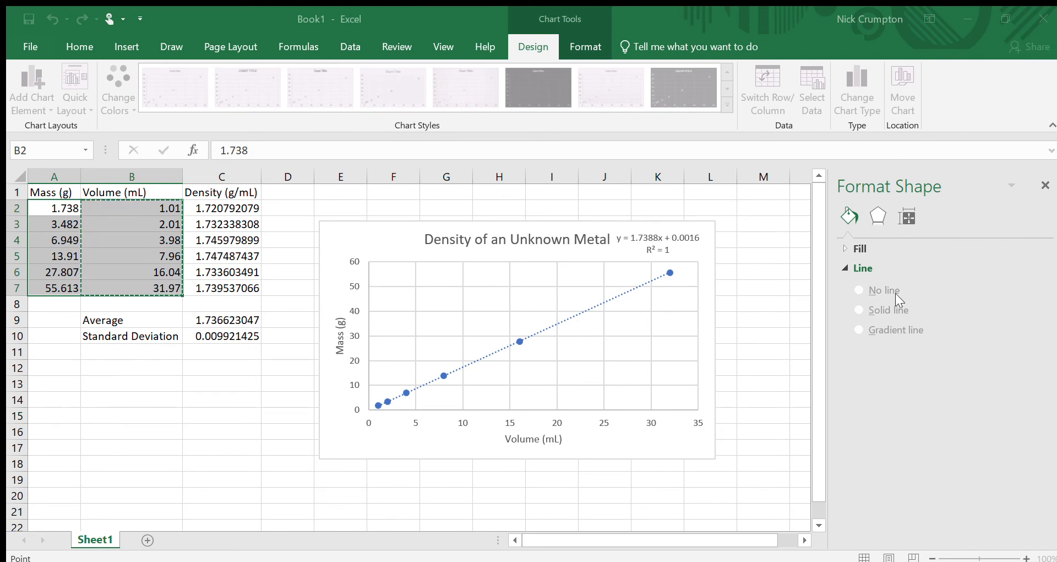
key("Return")
left_click(713, 358)
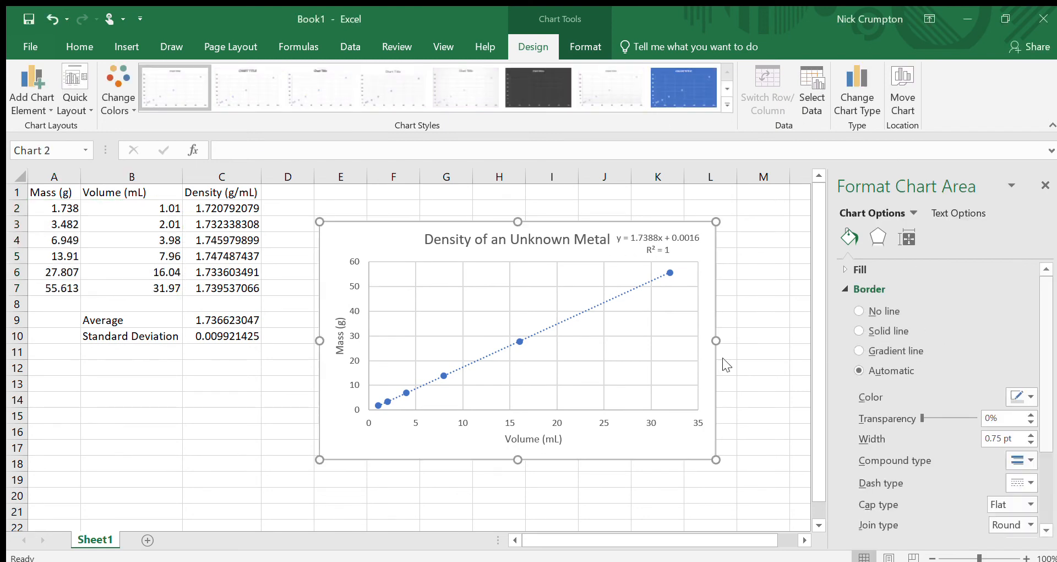
Step: Move the chart and its equation label to the right of the data, undoing the final move
left_click_drag(355, 243, 318, 233)
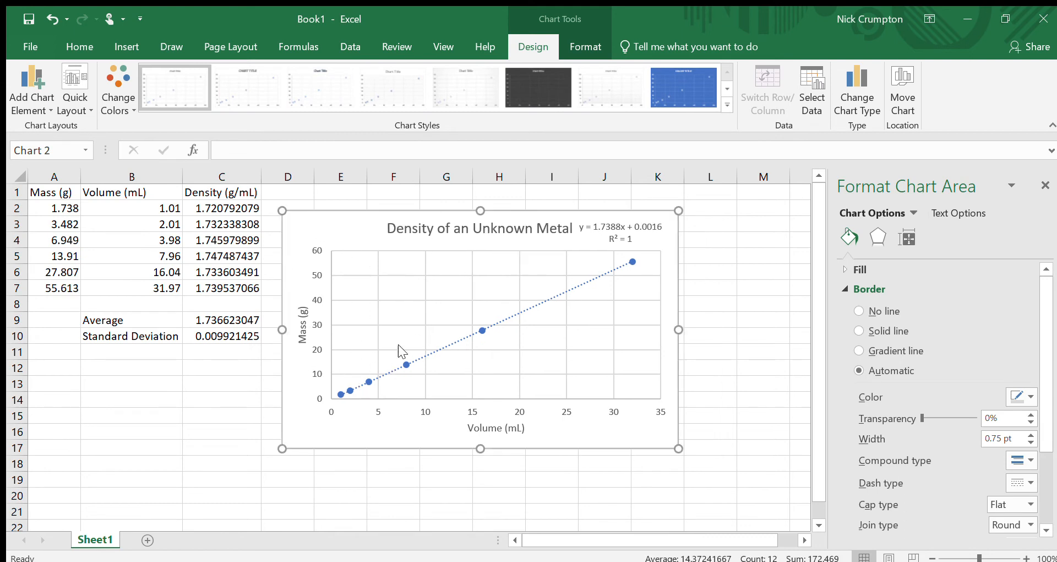
left_click(595, 234)
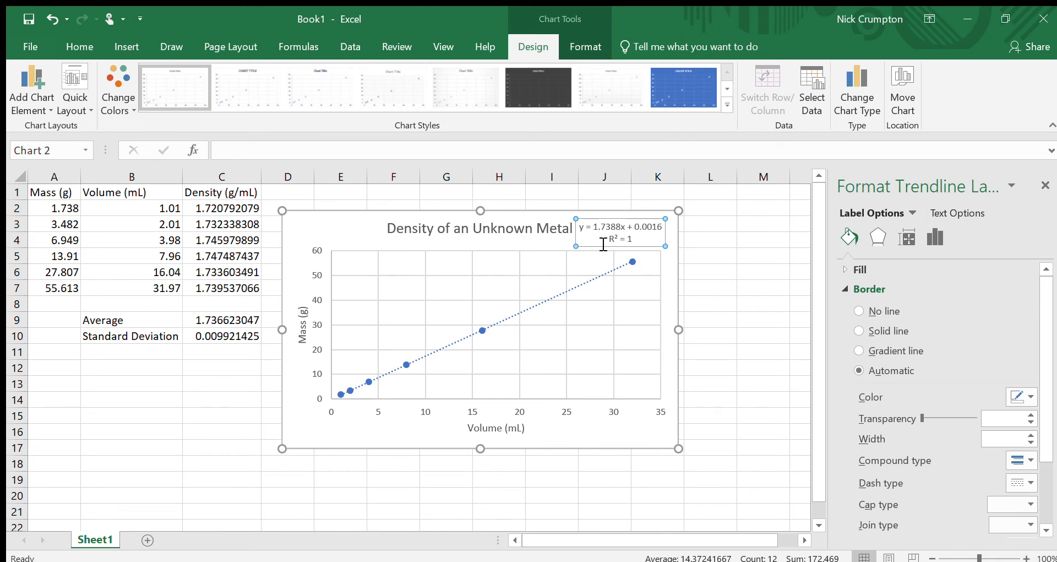
left_click_drag(318, 225, 378, 225)
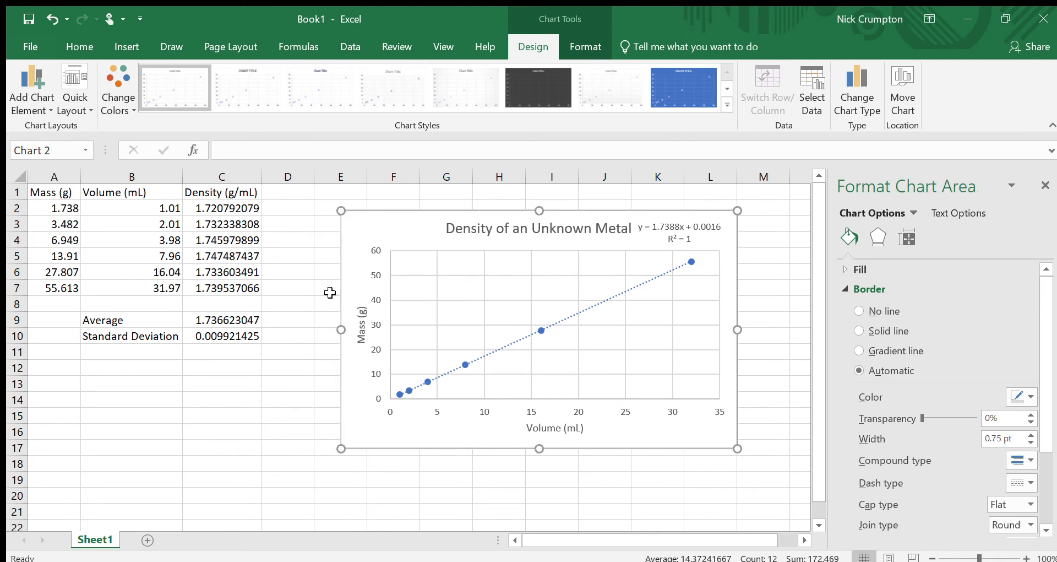
left_click_drag(388, 244, 413, 237)
left_click(329, 246)
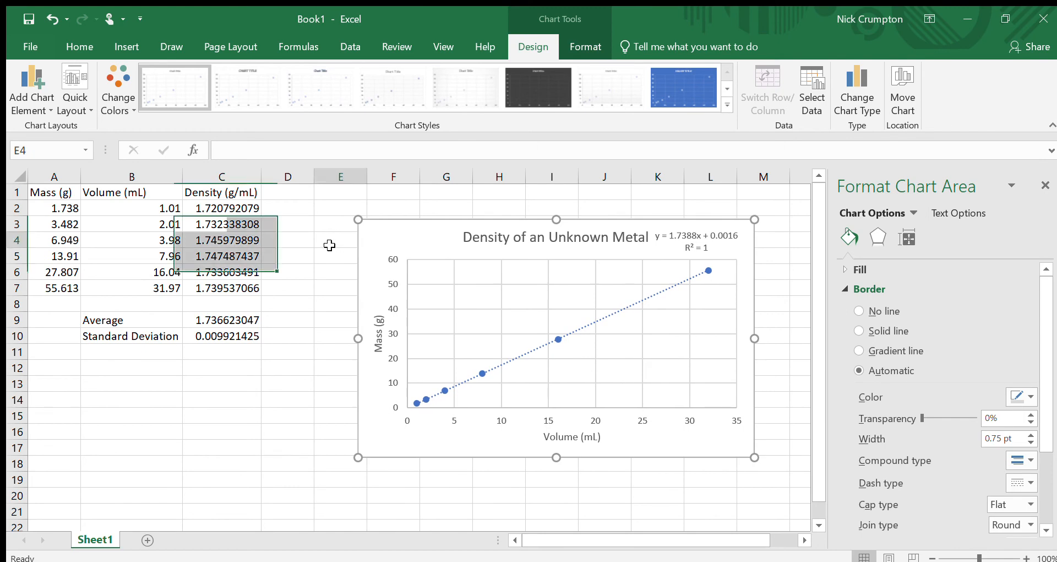
left_click(429, 245)
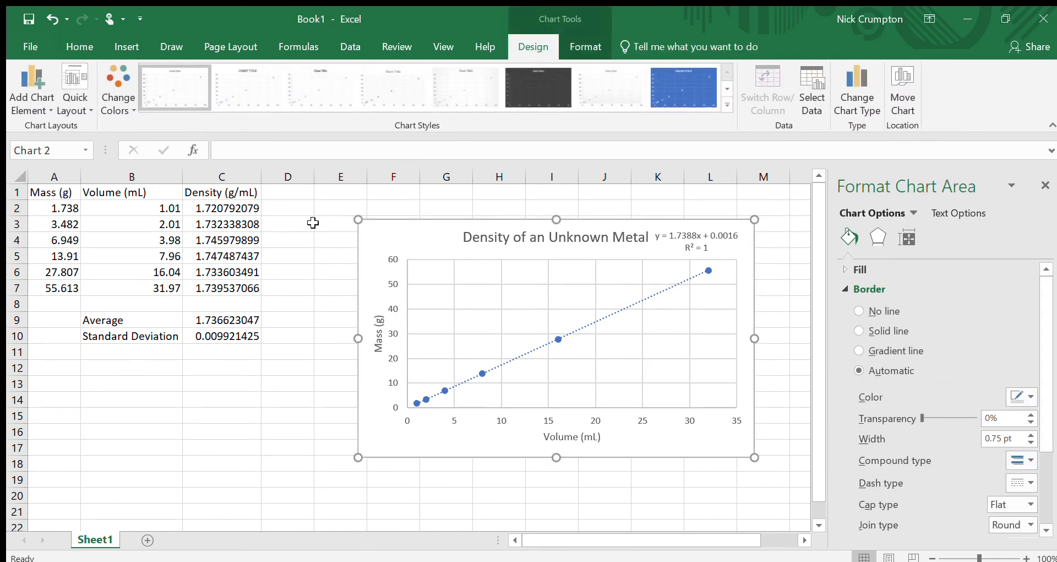
left_click(380, 204)
key("ctrl+z")
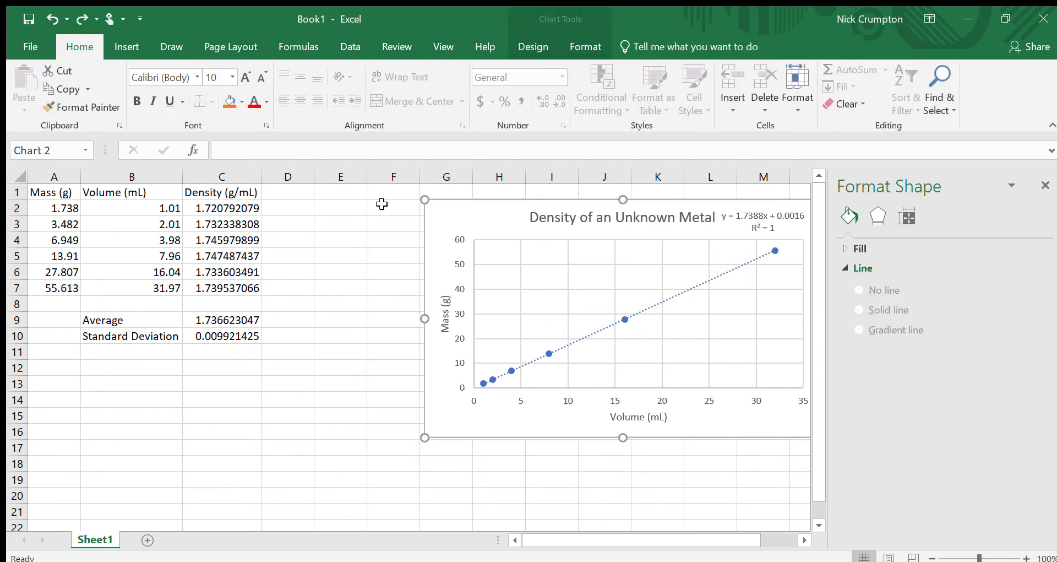
Step: Undo the recent chart edits and delete the existing chart
key("ctrl+z")
left_click(381, 203)
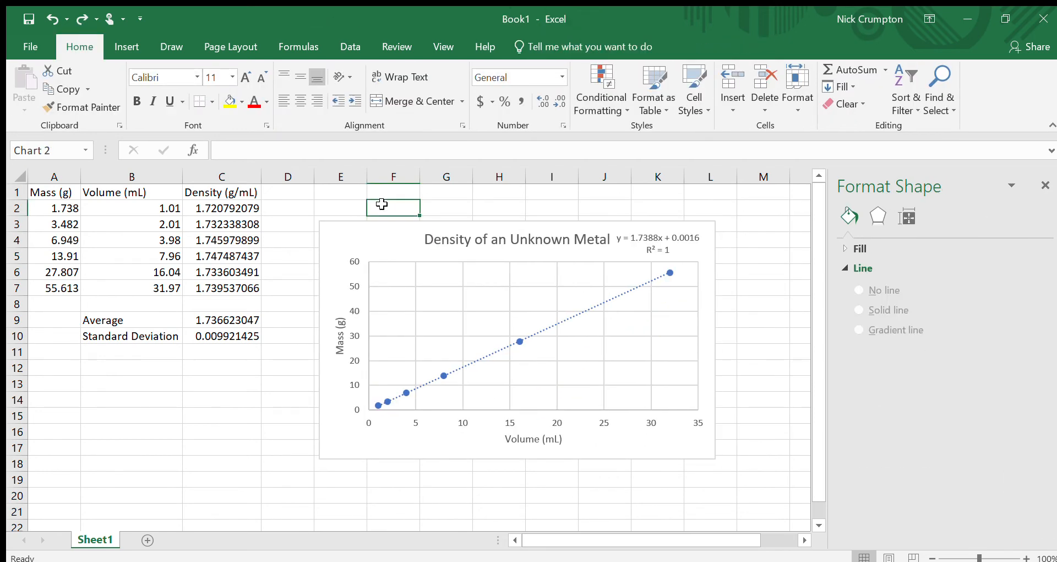
key("ctrl+z")
left_click_drag(373, 232, 432, 232)
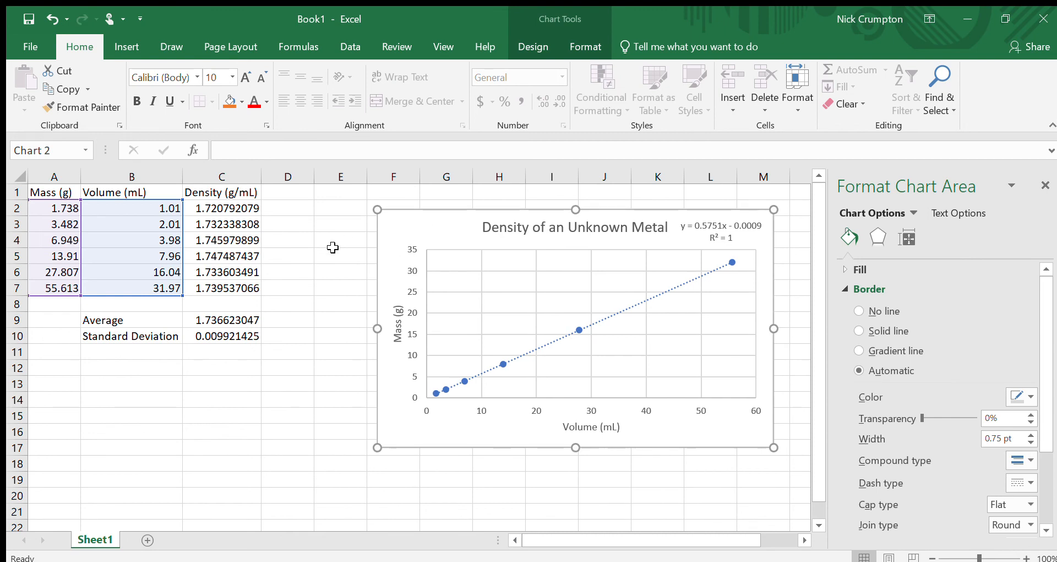
left_click(307, 257)
left_click_drag(63, 192, 63, 285)
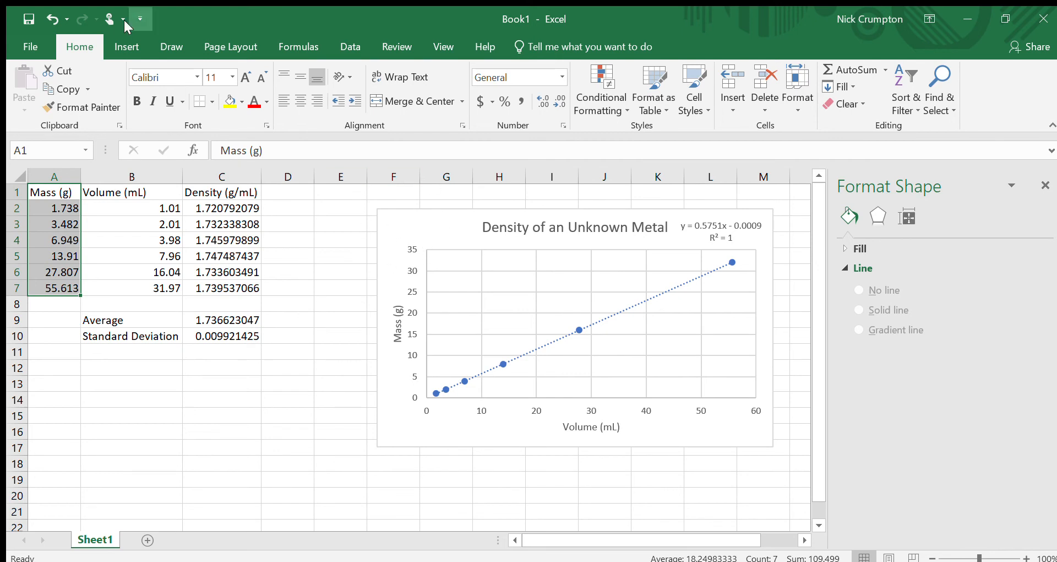
left_click_drag(431, 229, 366, 232)
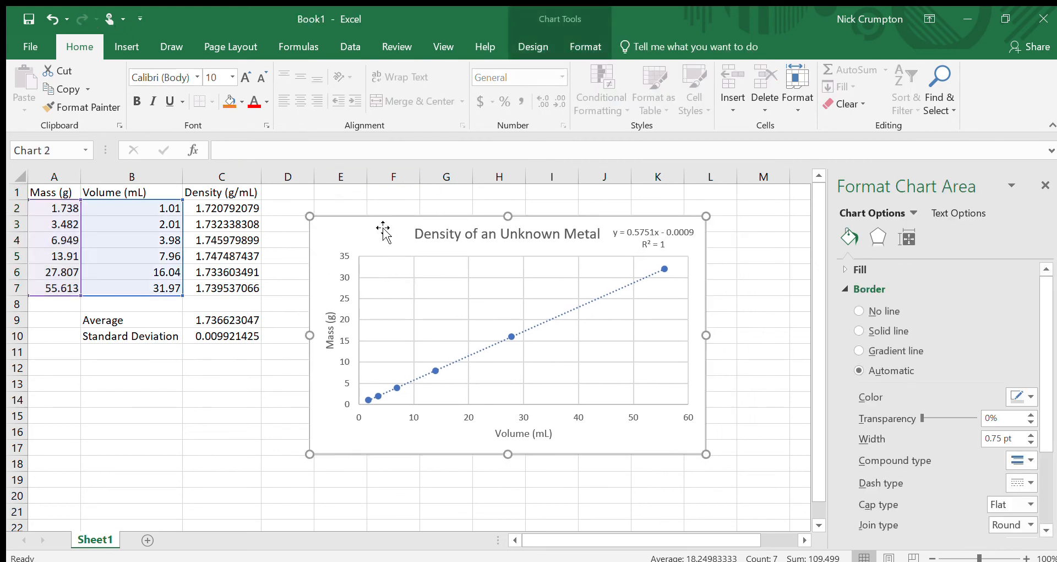
key("Delete")
left_click(380, 224)
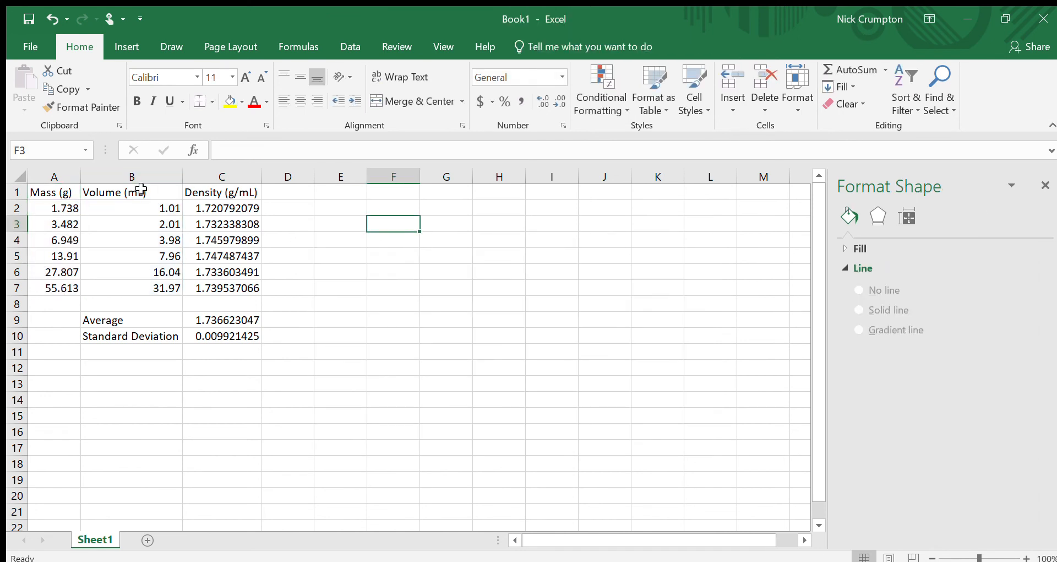
Step: Move the Density (g/mL) column from column C into column D
left_click_drag(208, 189, 230, 289)
key("ctrl+c")
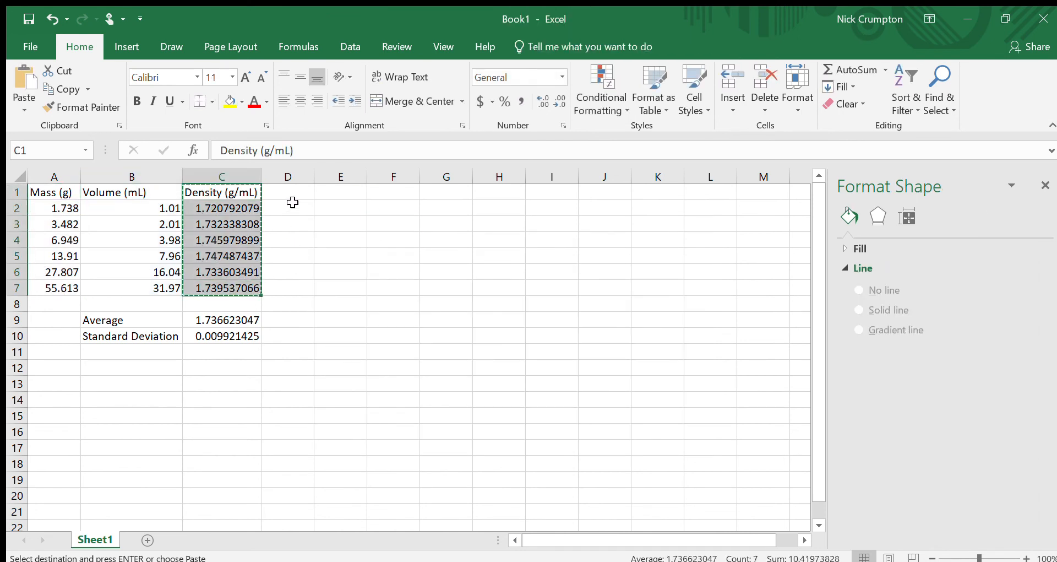
left_click(296, 193)
key("ctrl+v")
key("ctrl+z")
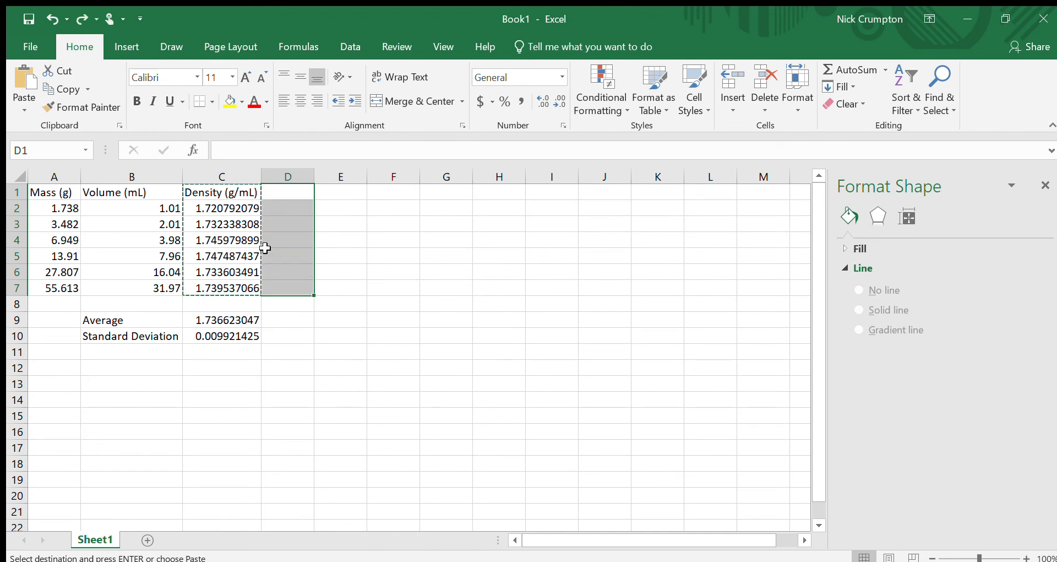
left_click_drag(220, 193, 228, 288)
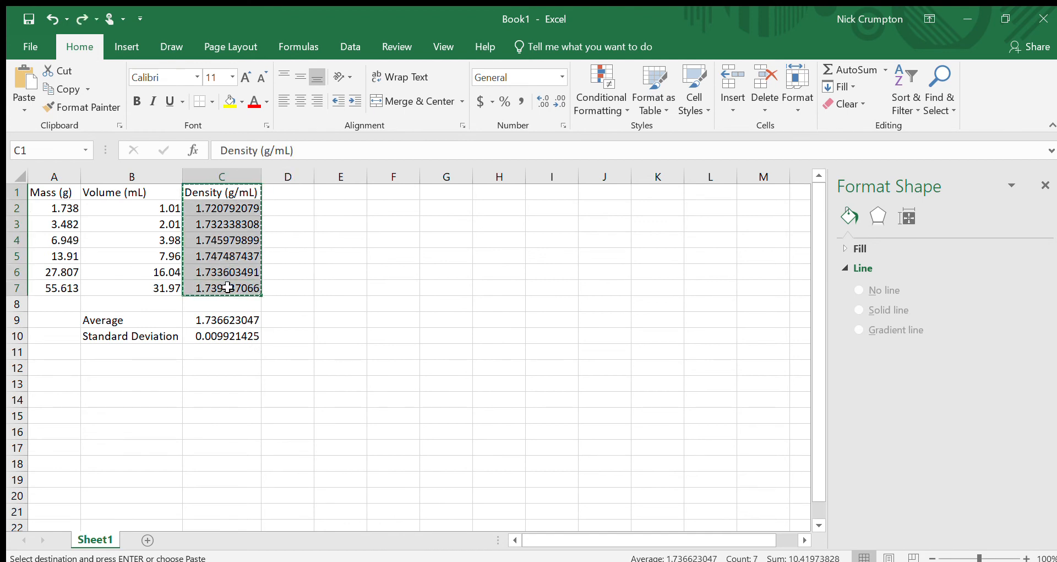
left_click(288, 195)
key("ctrl+v")
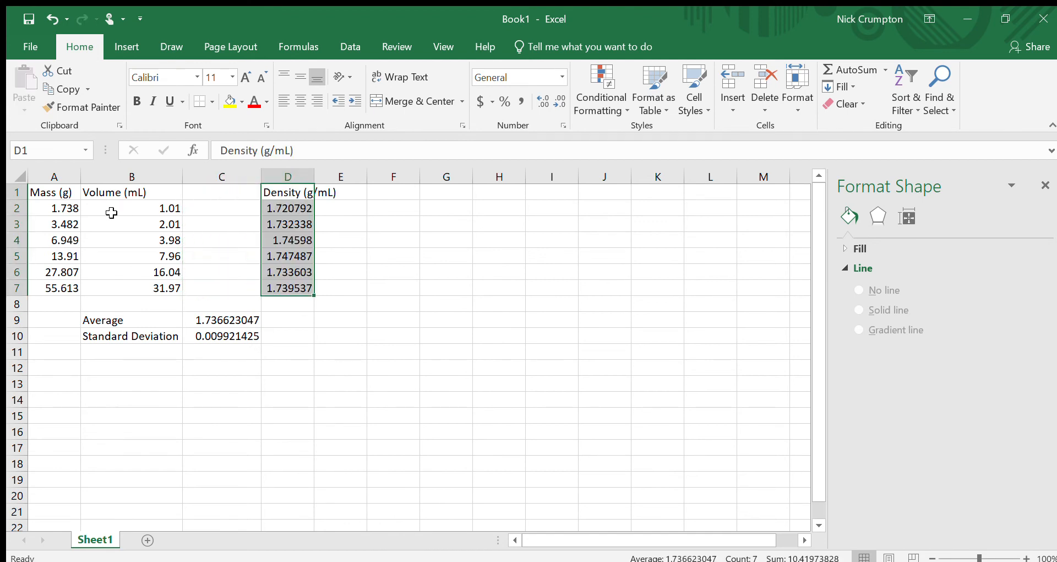
Step: Move the Mass (g) column from column A into column C, beside Volume
left_click(111, 208)
left_click_drag(69, 190, 65, 287)
key("ctrl+x")
left_click(218, 190)
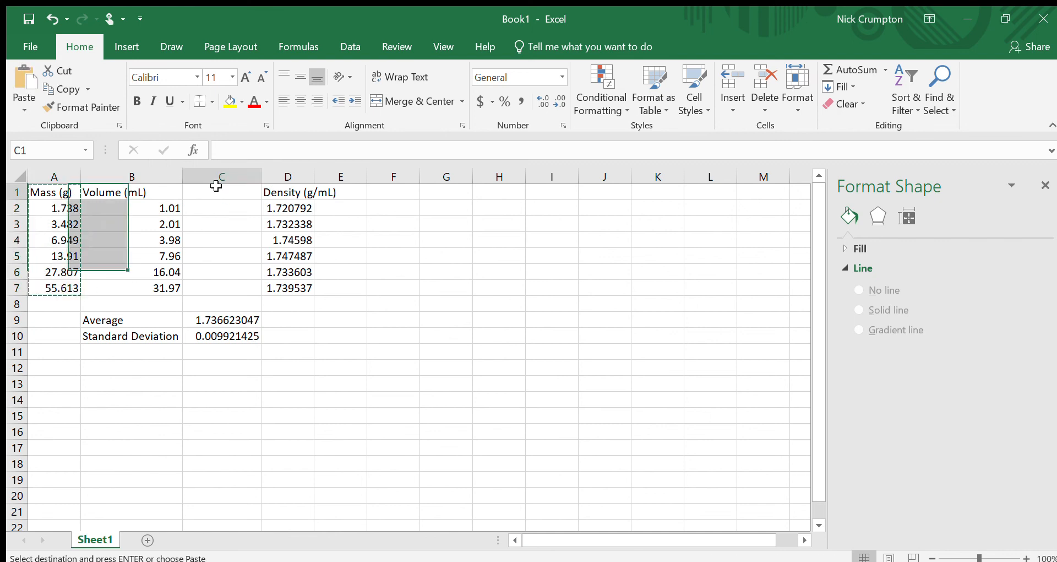
key("ctrl+v")
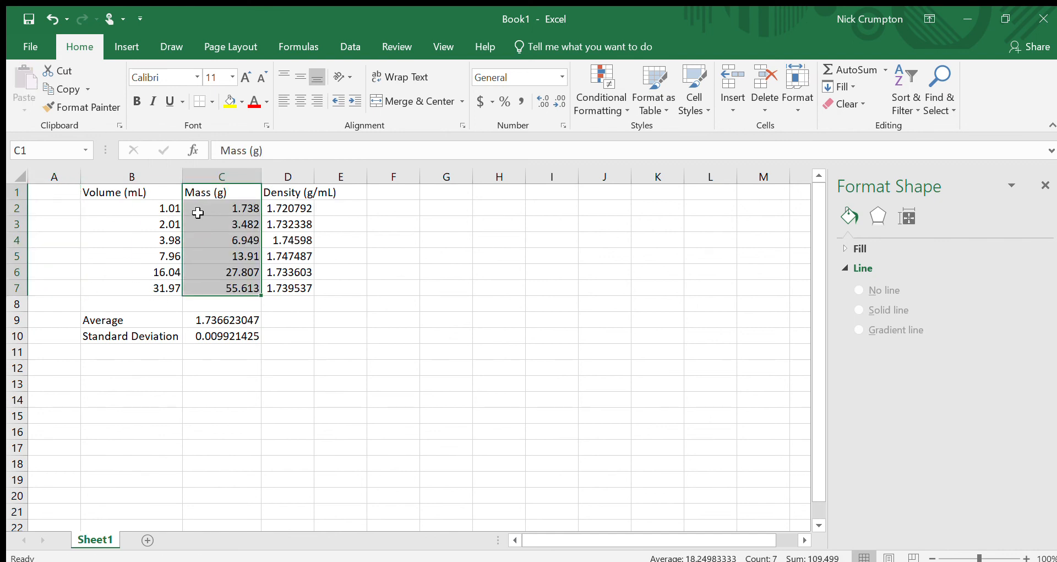
Step: Insert a scatter chart from the Volume and Mass data in B2:C7
left_click_drag(157, 208, 247, 289)
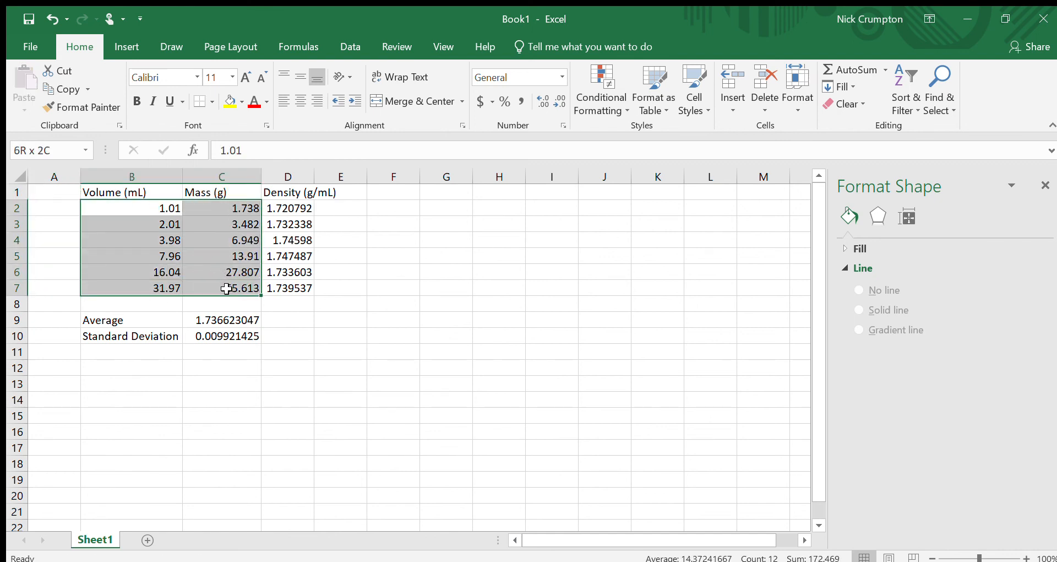
left_click(355, 302)
left_click_drag(117, 205, 207, 279)
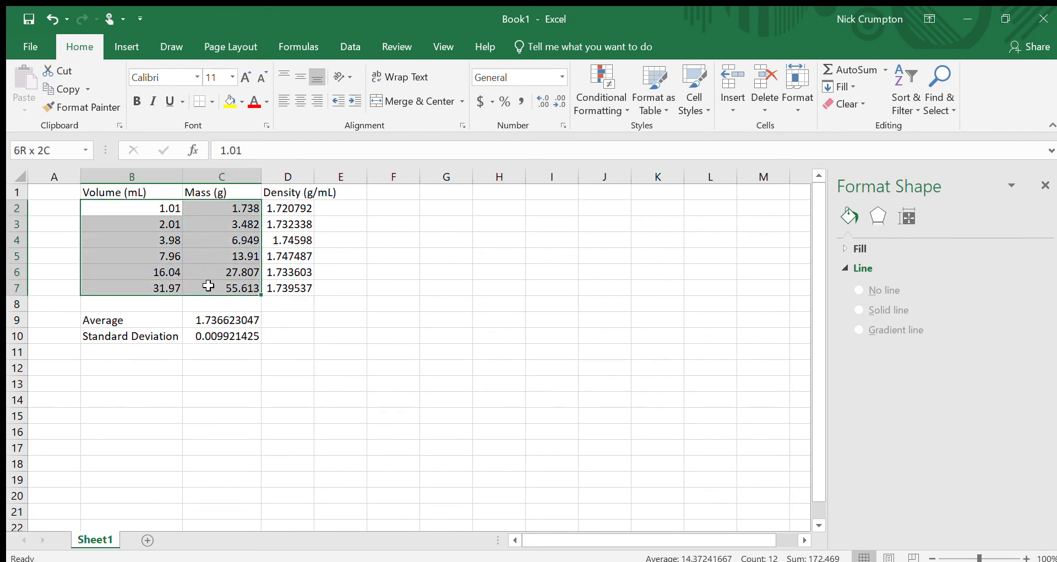
left_click(126, 46)
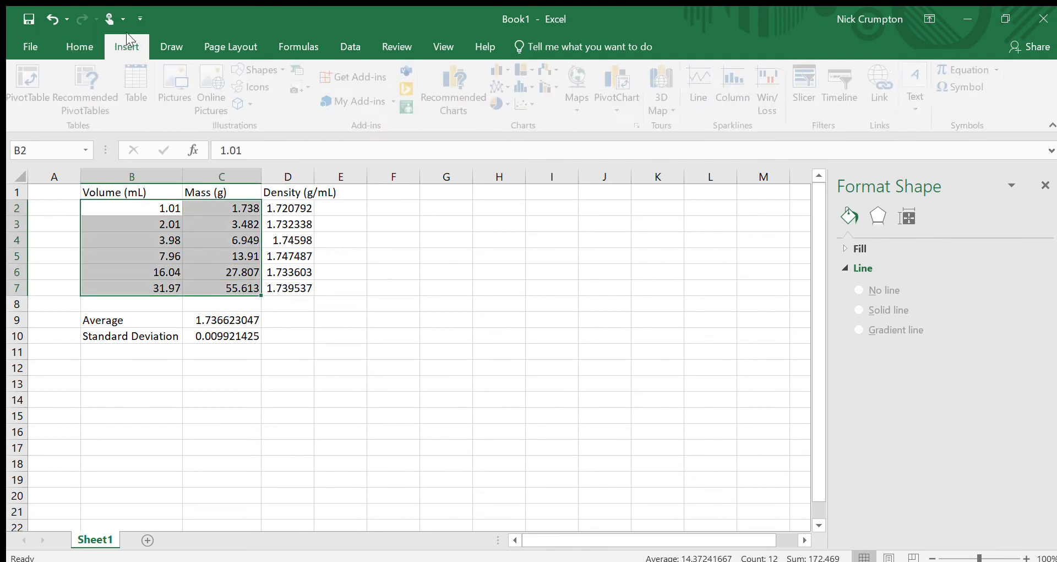
left_click(523, 101)
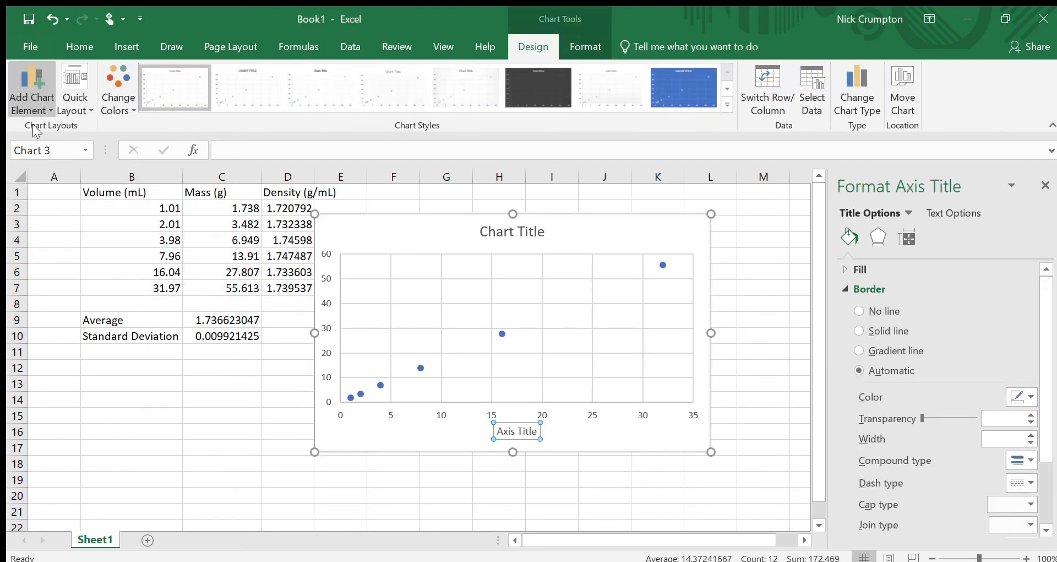
Step: Add a vertical axis title reading Mass (g)
left_click(173, 190)
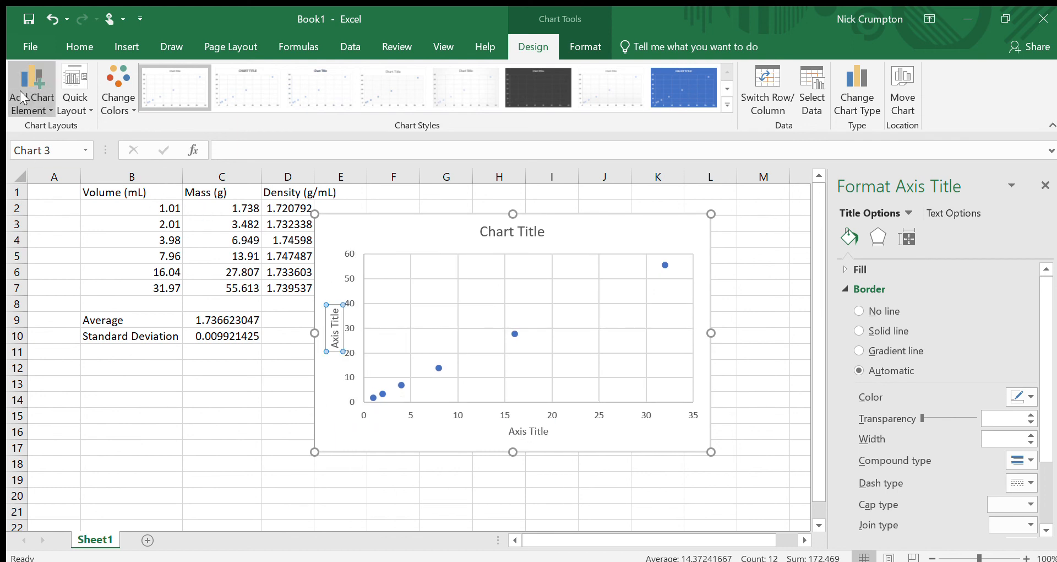
triple_click(335, 334)
type("Mass (g)")
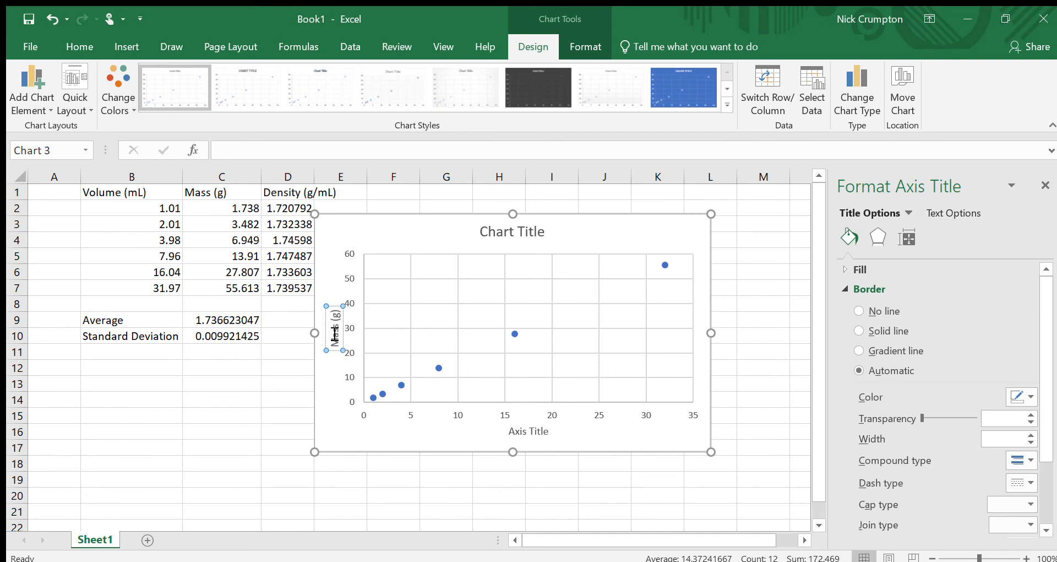
Step: Set the horizontal axis title to Volume (mL)
left_click(537, 432)
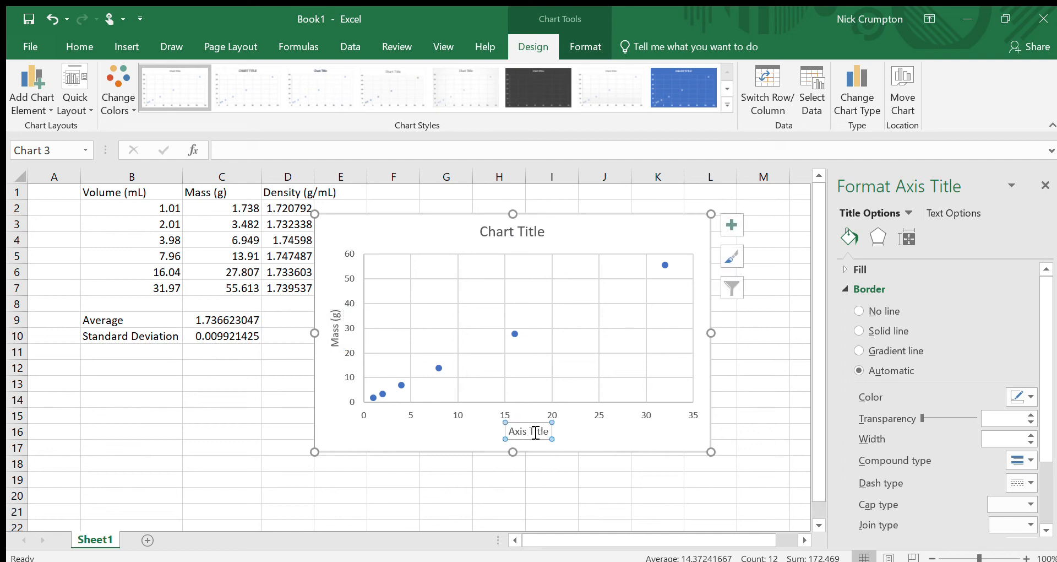
triple_click(528, 430)
type("Volume")
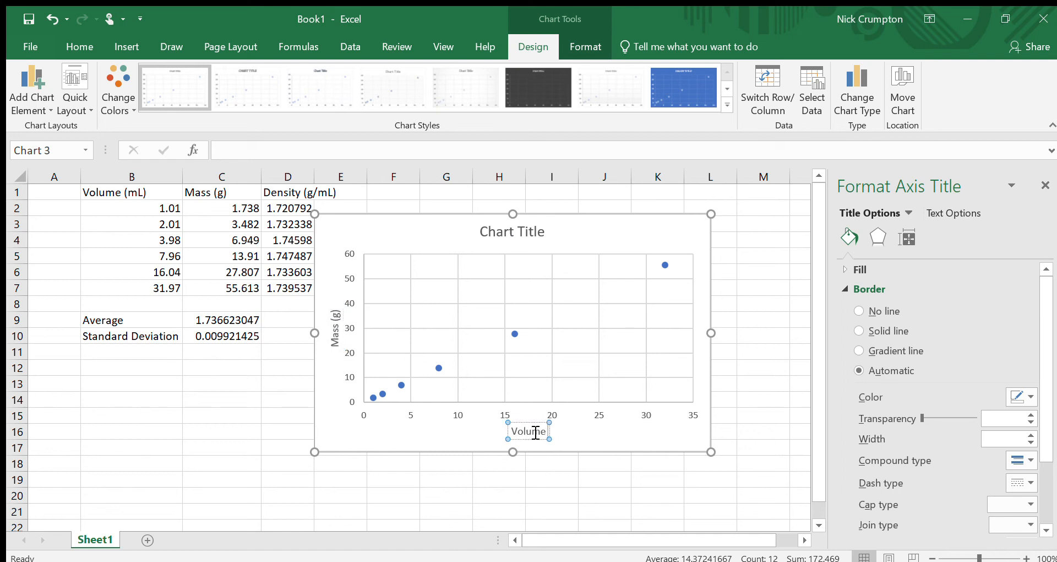
type(" (mL)")
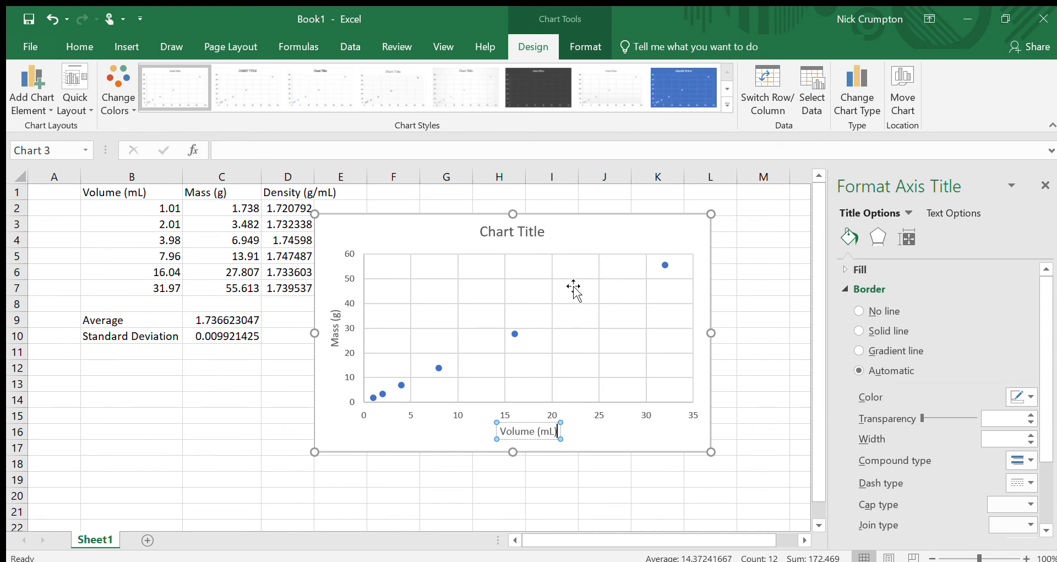
Step: Set the chart title to Density of an Unknown Metal
left_click(540, 232)
triple_click(540, 232)
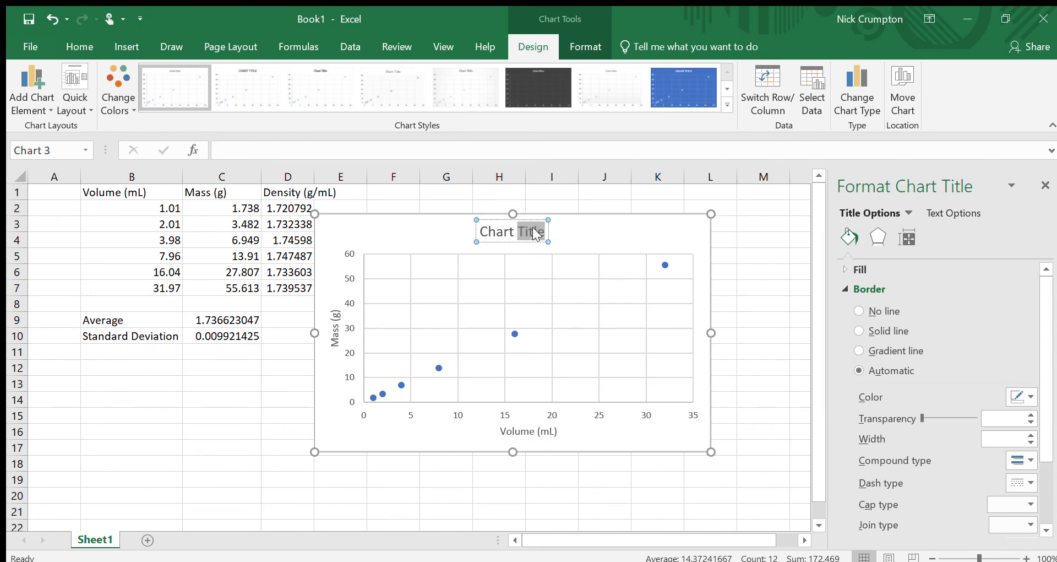
type("Density of Unkno")
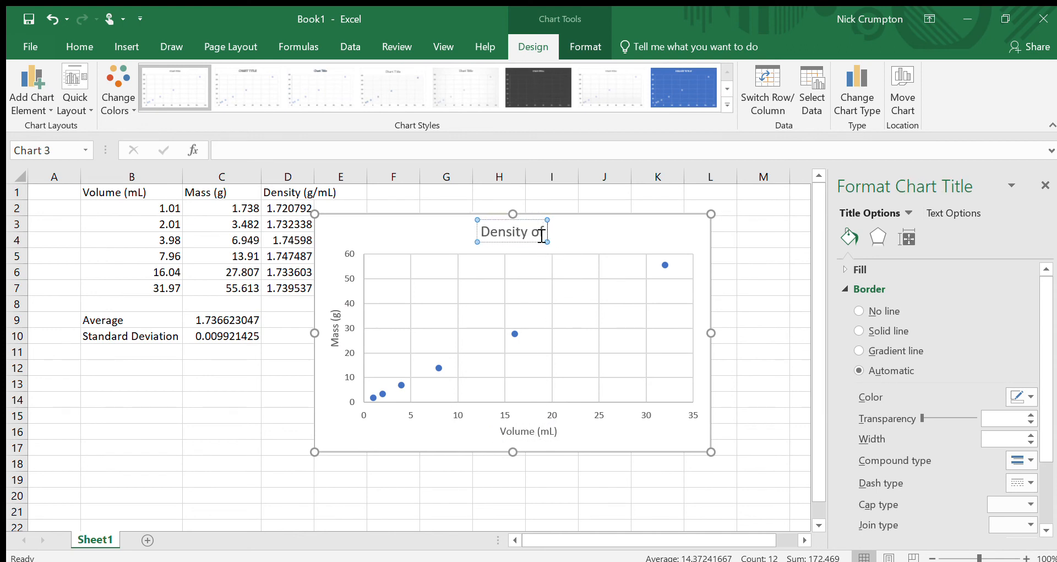
key("BackSpace")
key("BackSpace")
key("BackSpace")
key("BackSpace")
key("BackSpace")
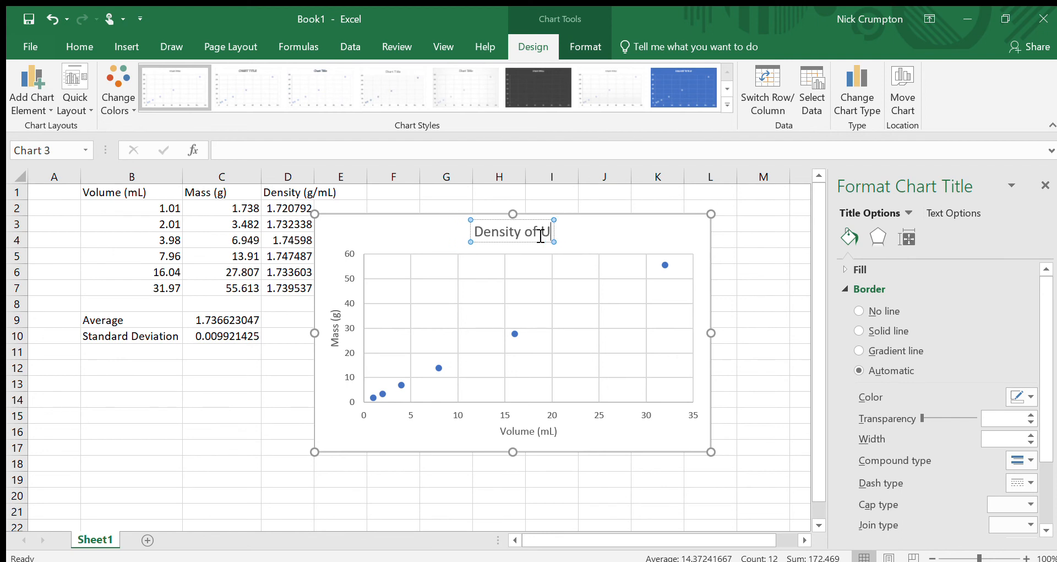
type("an Unko")
key("BackSpace")
type("nown Metal")
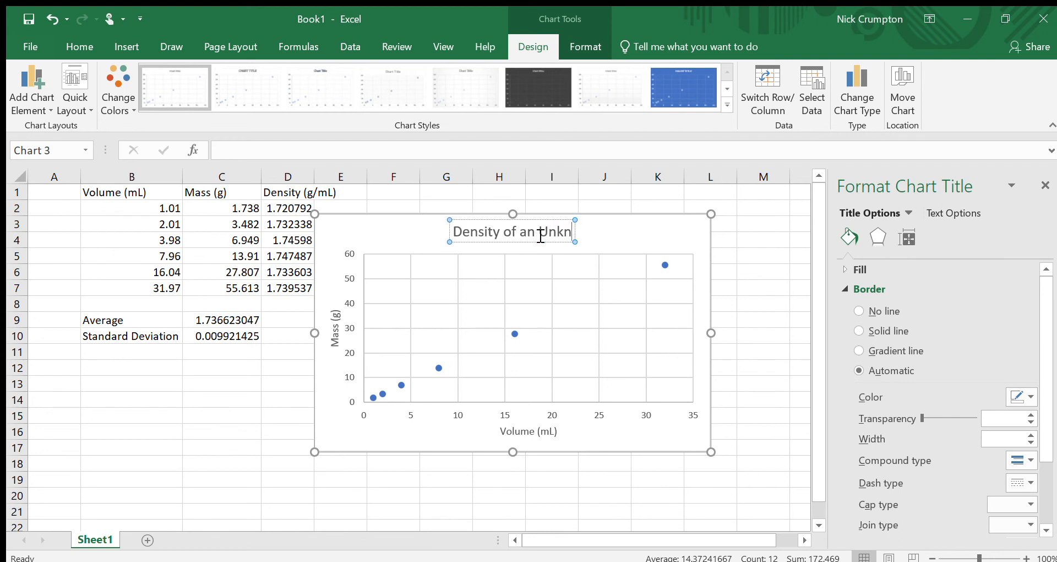
Step: Add a linear trendline to the data series, displaying its equation and R-squared value on the chart
left_click(718, 254)
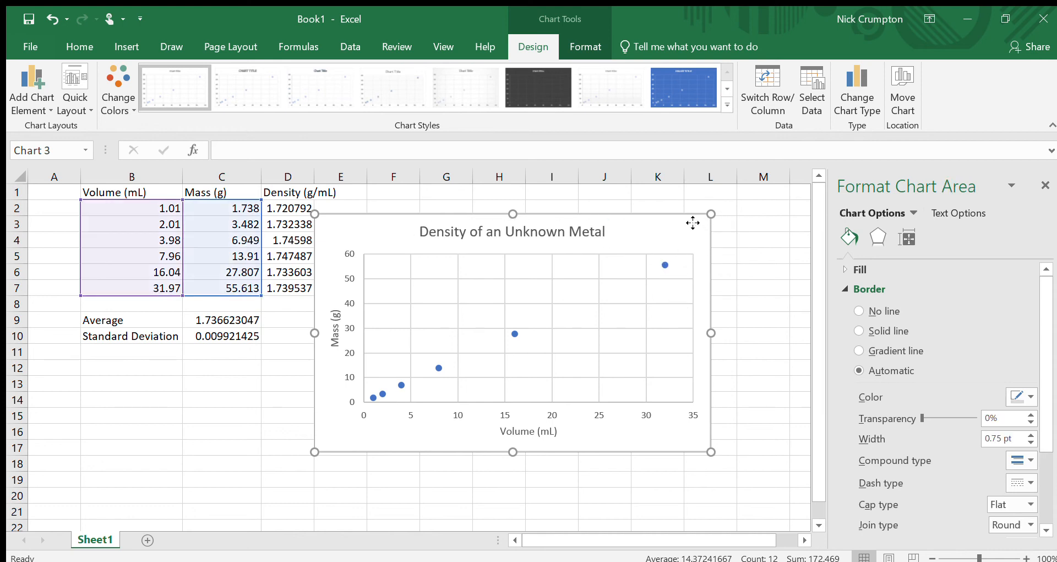
left_click_drag(693, 223, 690, 219)
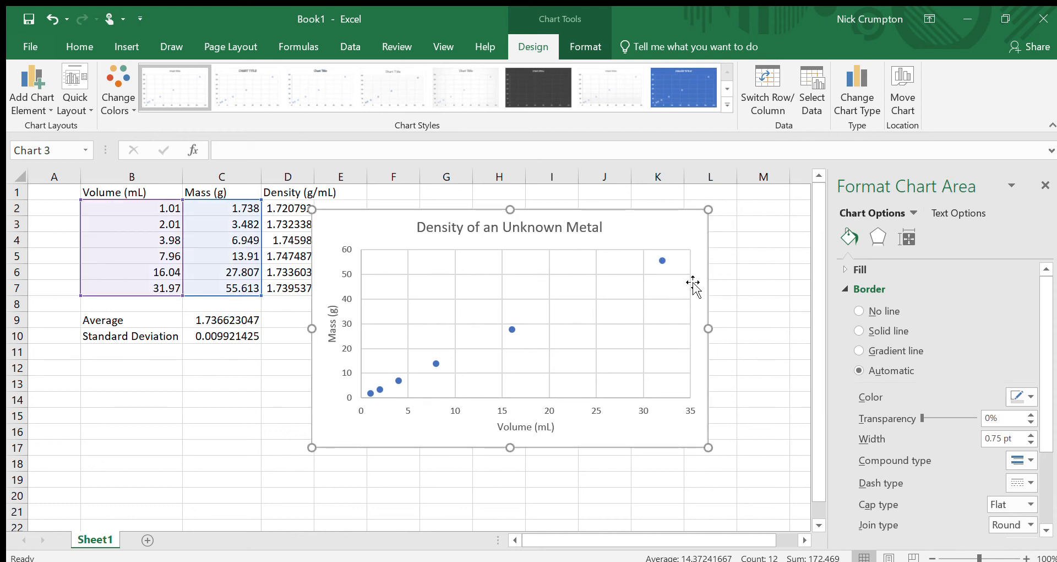
left_click(662, 260)
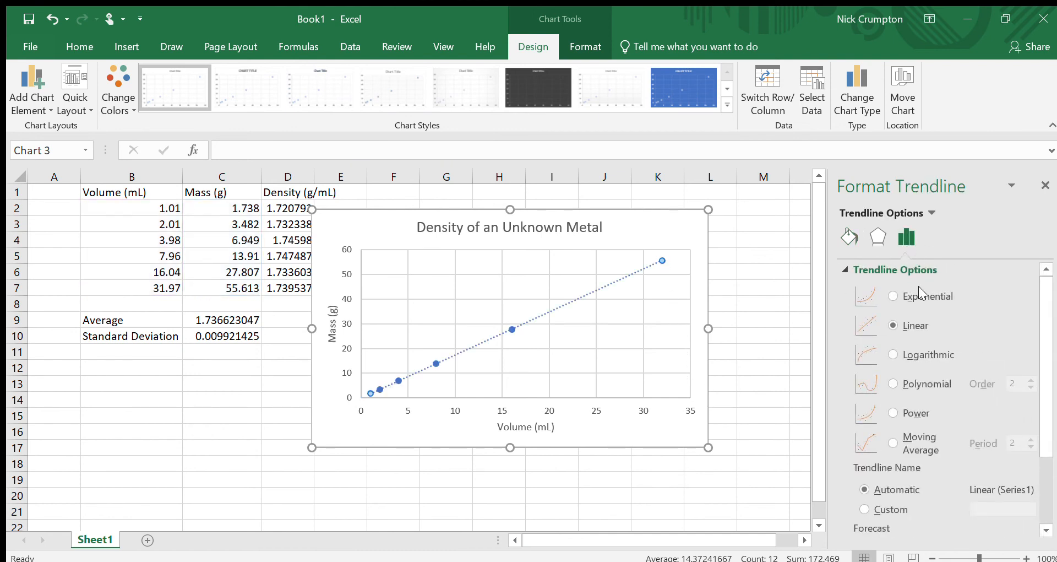
scroll(917, 336, "down", 3)
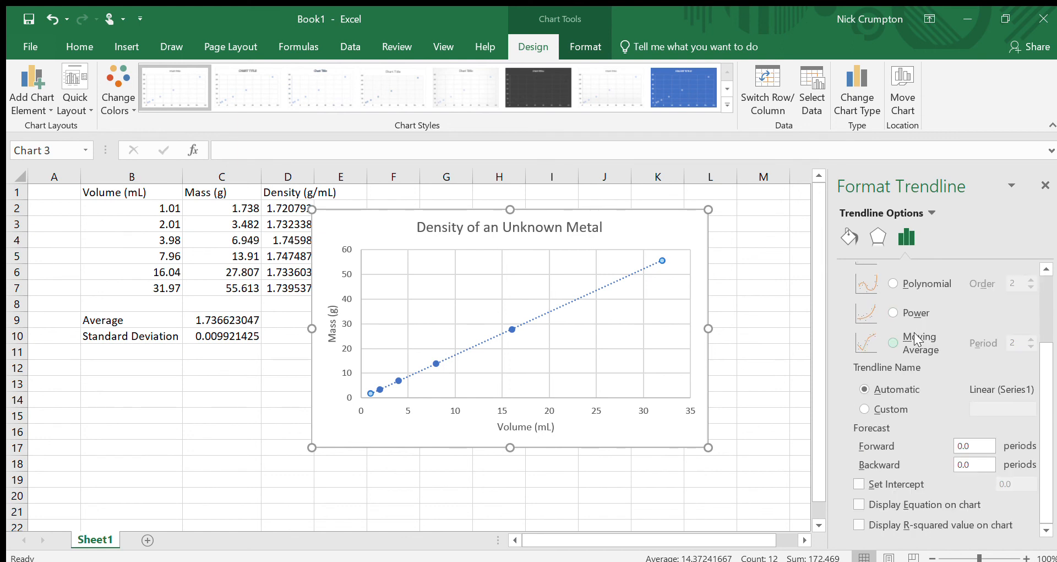
left_click(859, 504)
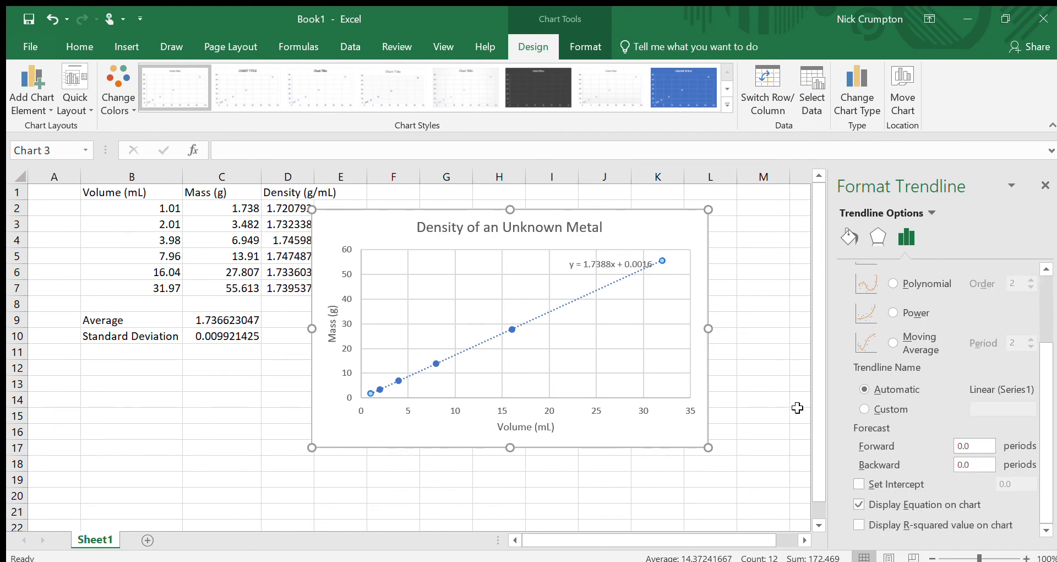
left_click(859, 524)
Step: Move the trendline equation label up beside the chart title
left_click(596, 256)
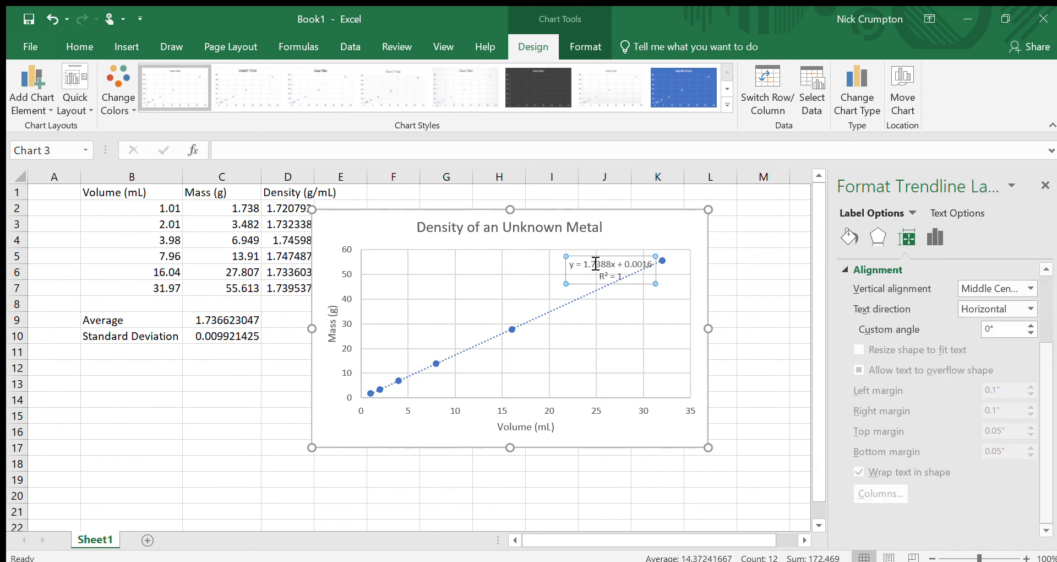
left_click_drag(597, 257, 638, 218)
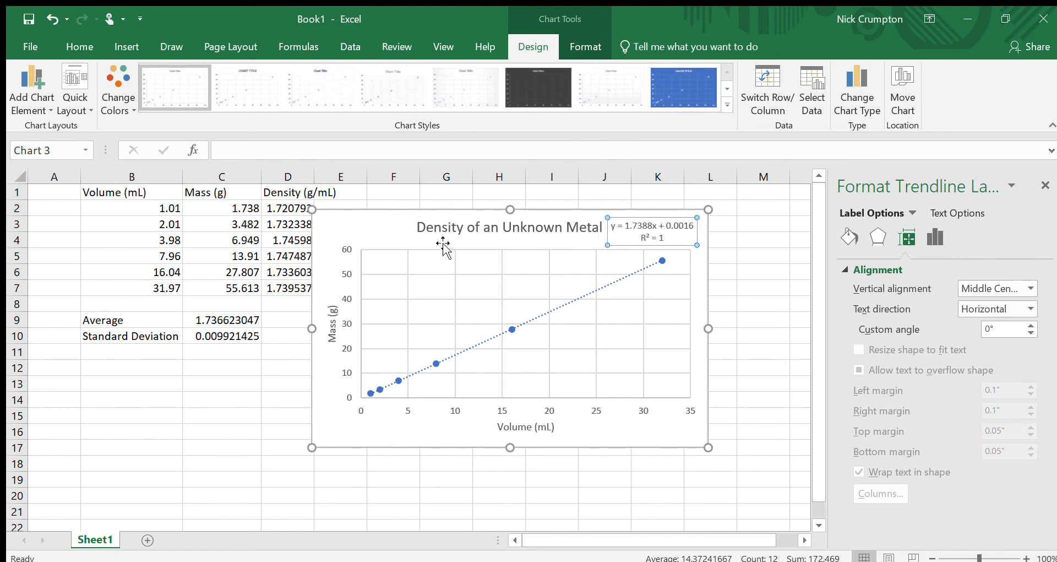
left_click(382, 229)
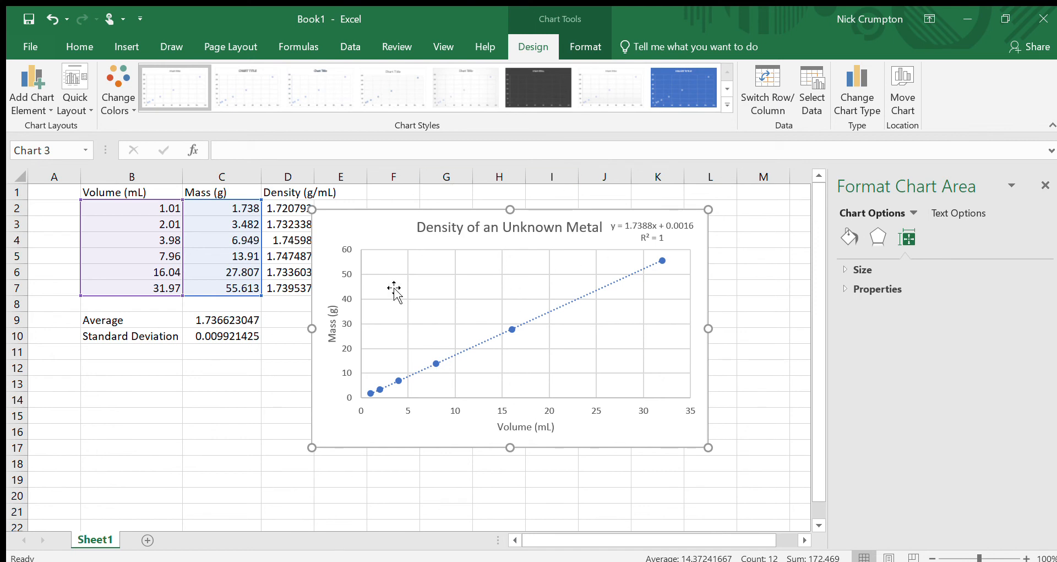
Step: Shift the chart slightly right beside the data table and select the equation label
left_click(174, 389)
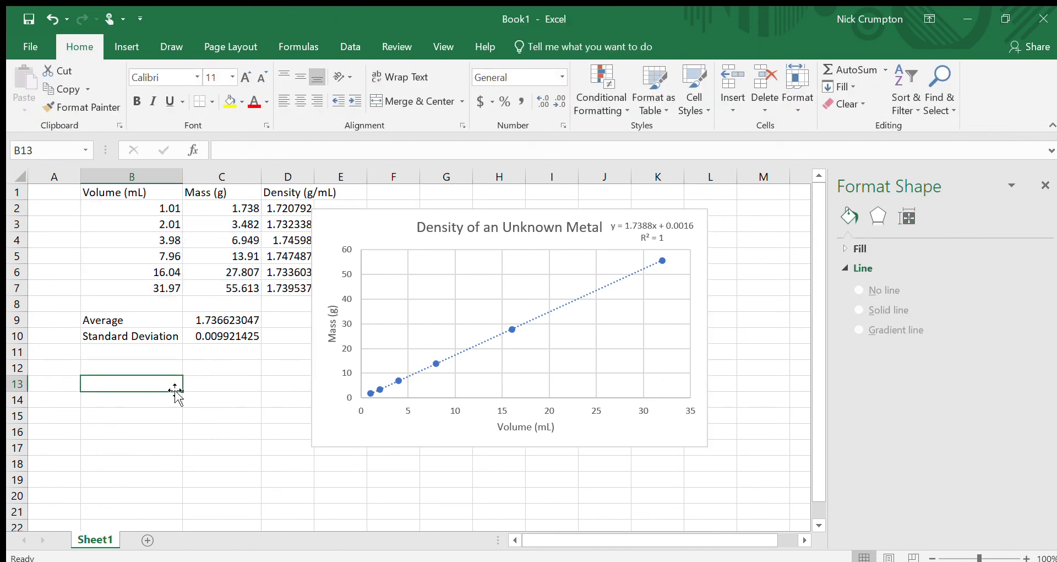
mouse_move(393, 216)
left_mouse_down()
mouse_move(245, 253)
mouse_move(303, 233)
mouse_move(467, 234)
mouse_move(404, 221)
left_mouse_up()
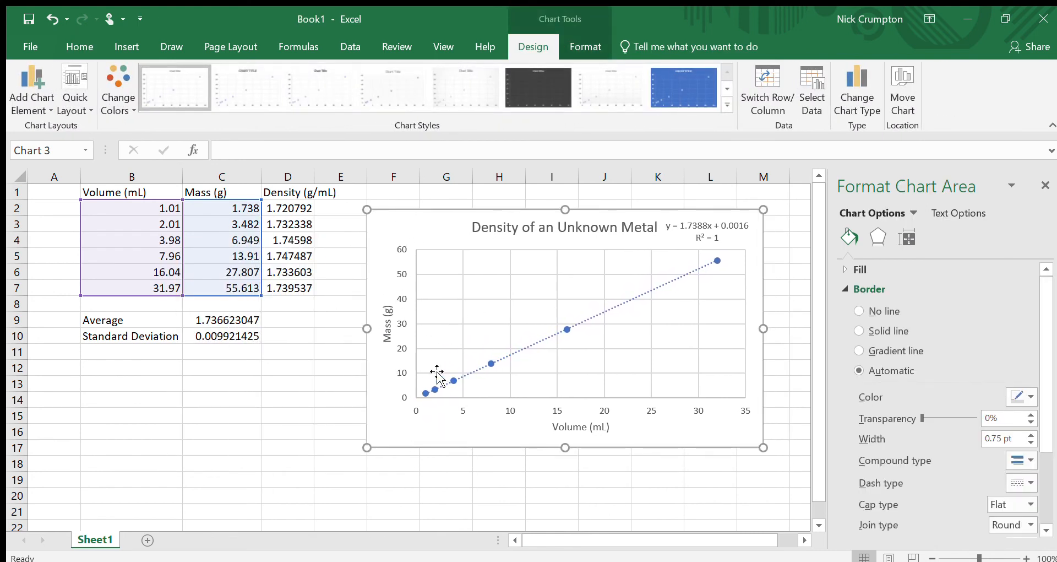
left_click(698, 226)
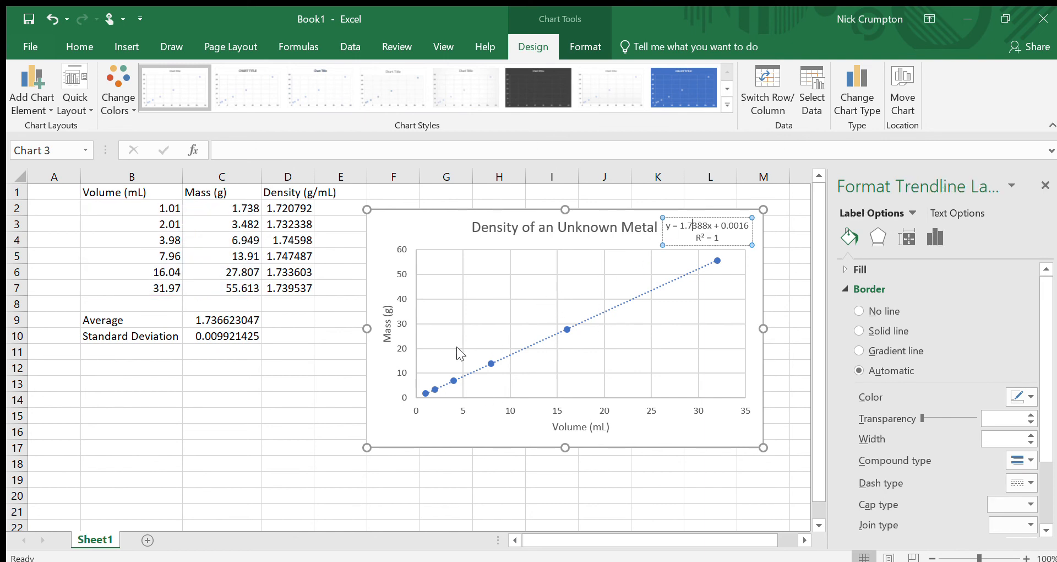
Step: Reposition the chart beside the data table and nudge the trendline equation label next to the chart title
left_click_drag(441, 219, 417, 228)
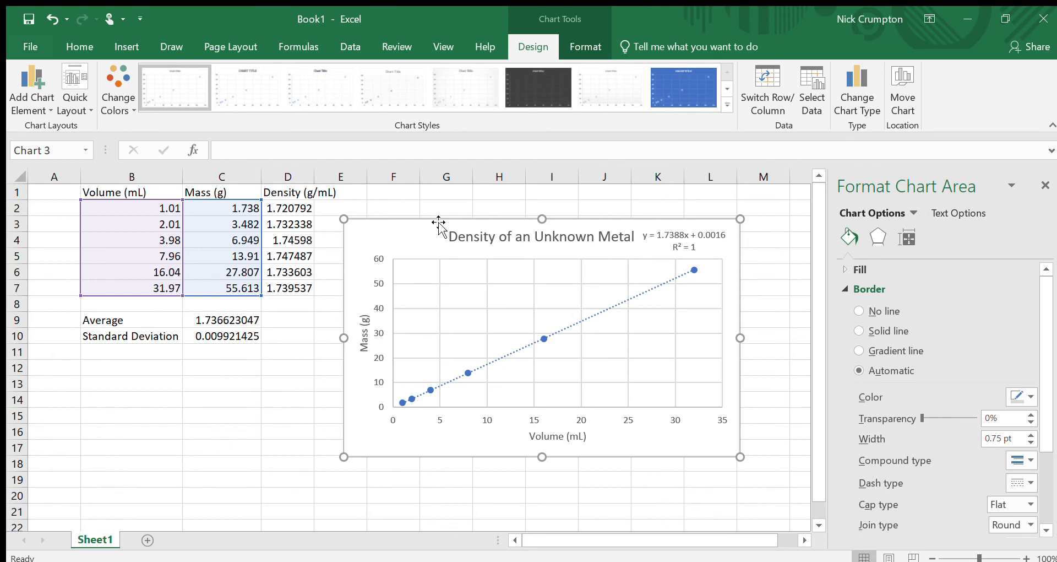
left_click_drag(407, 227, 372, 258)
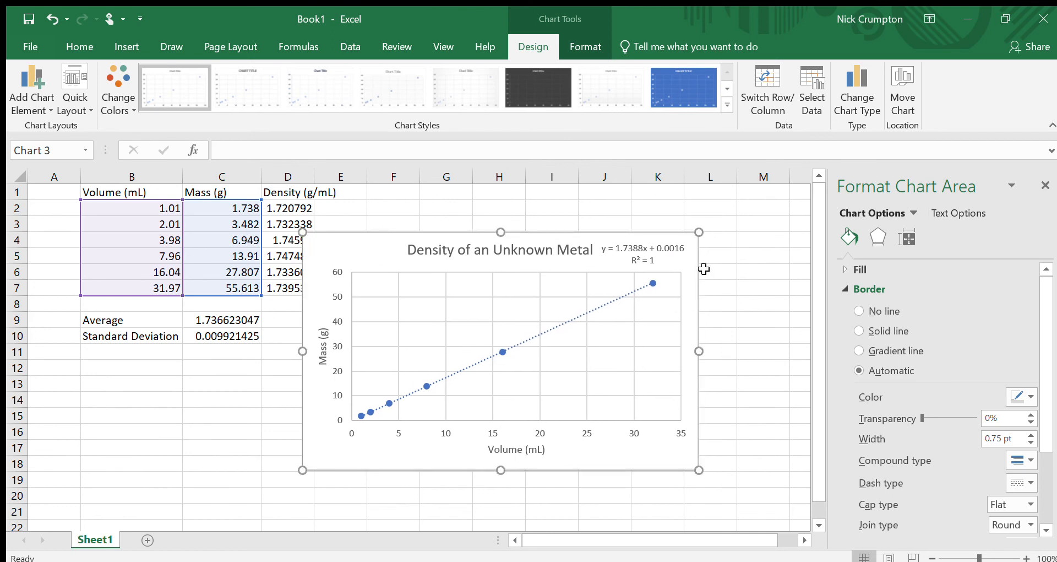
left_click(235, 323)
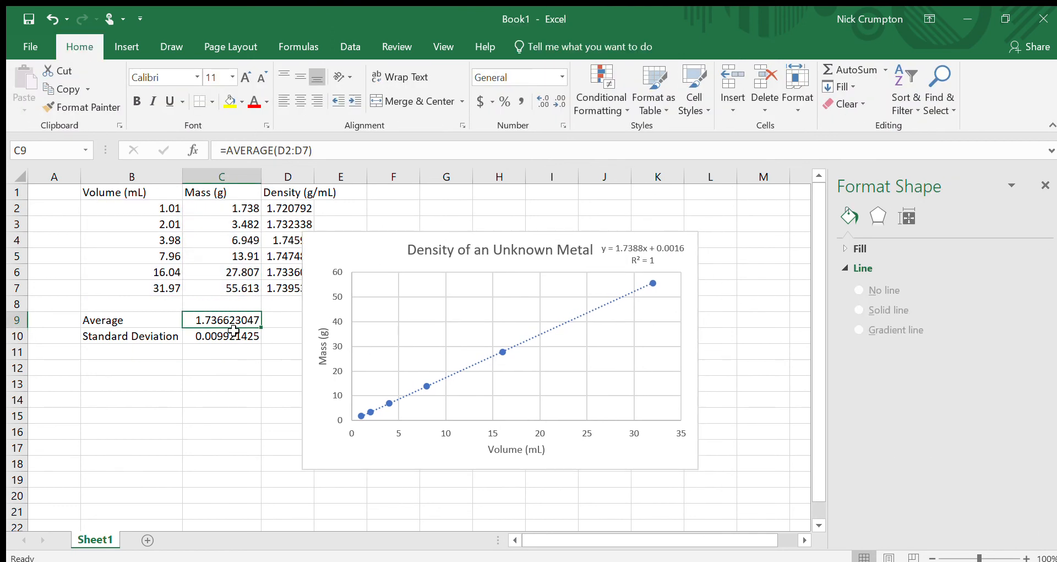
left_click_drag(361, 246, 404, 233)
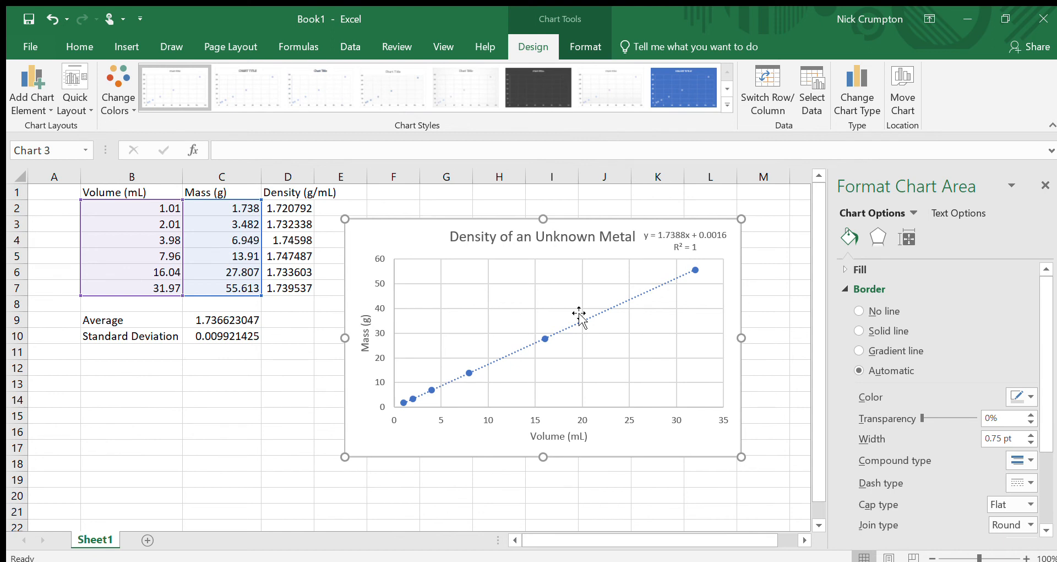
left_click_drag(394, 233, 262, 250)
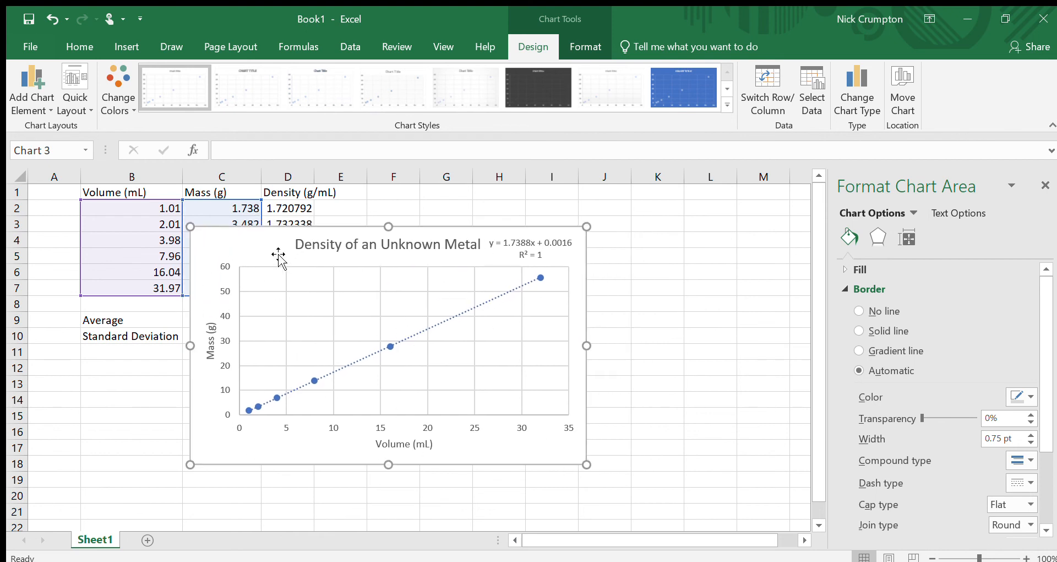
left_click(572, 257)
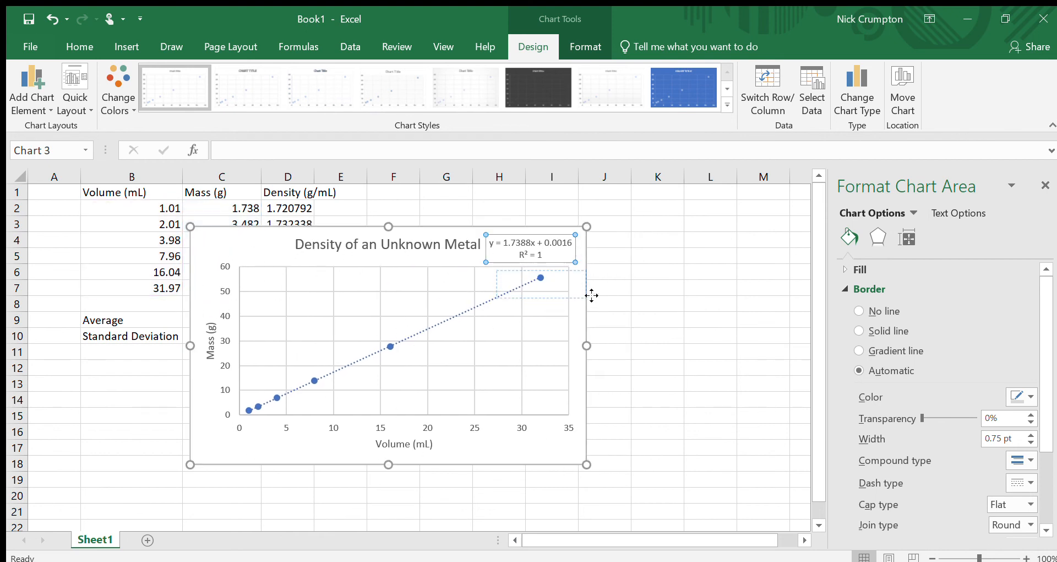
left_click_drag(510, 251, 553, 241)
left_click_drag(269, 253, 644, 300)
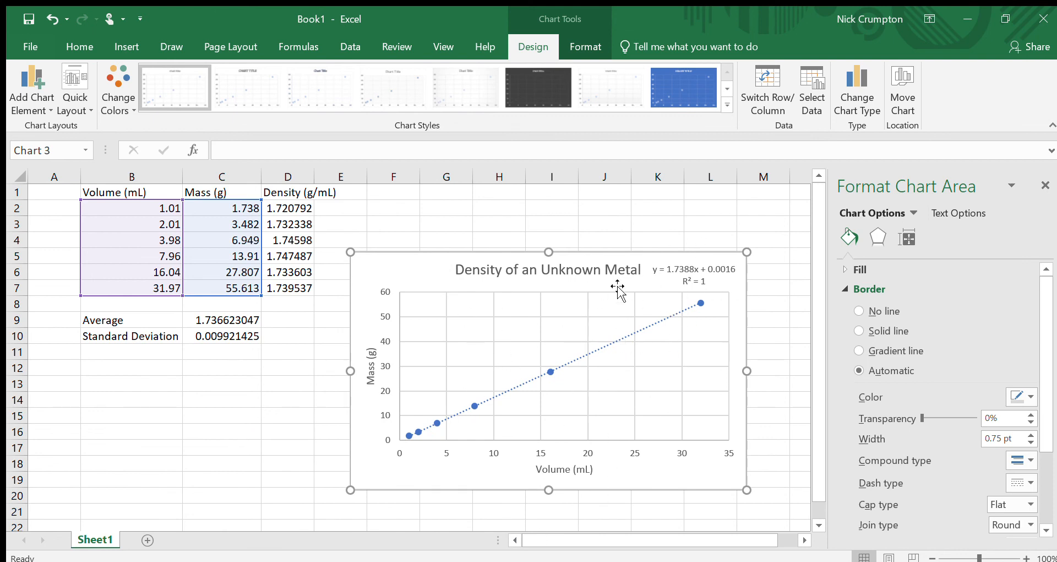
left_click_drag(418, 283, 427, 273)
left_click(317, 304)
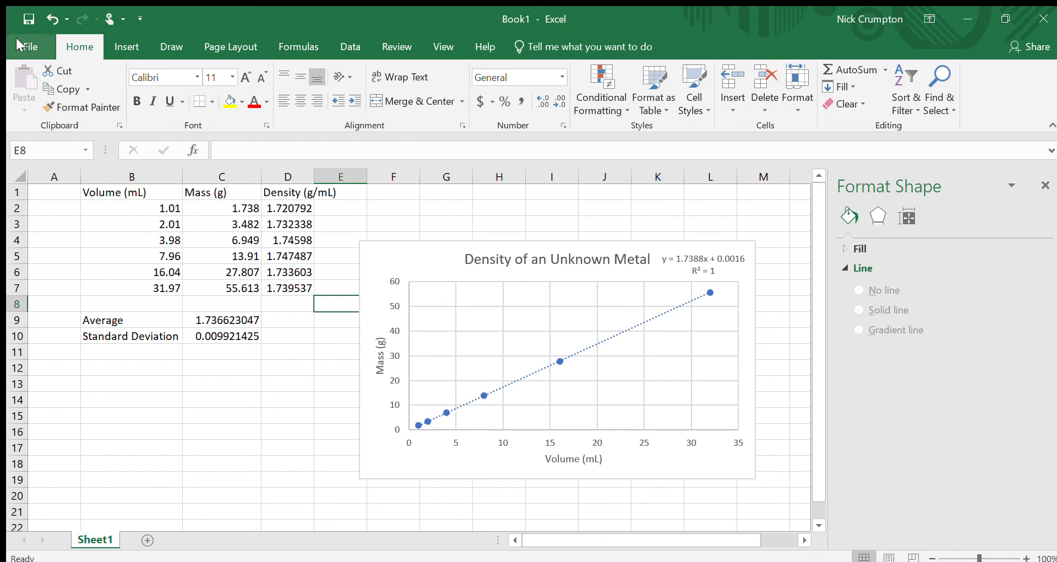
Step: Run a Data Analysis Regression using the mass values C2:C7 as Y input and volume values B2:B7 as X input
left_click(351, 46)
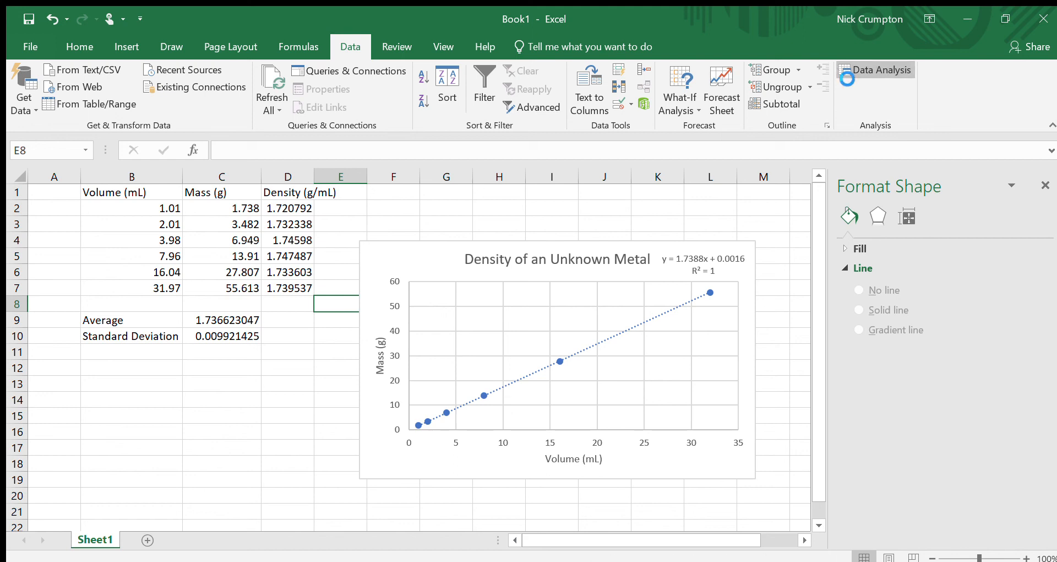
left_click(835, 67)
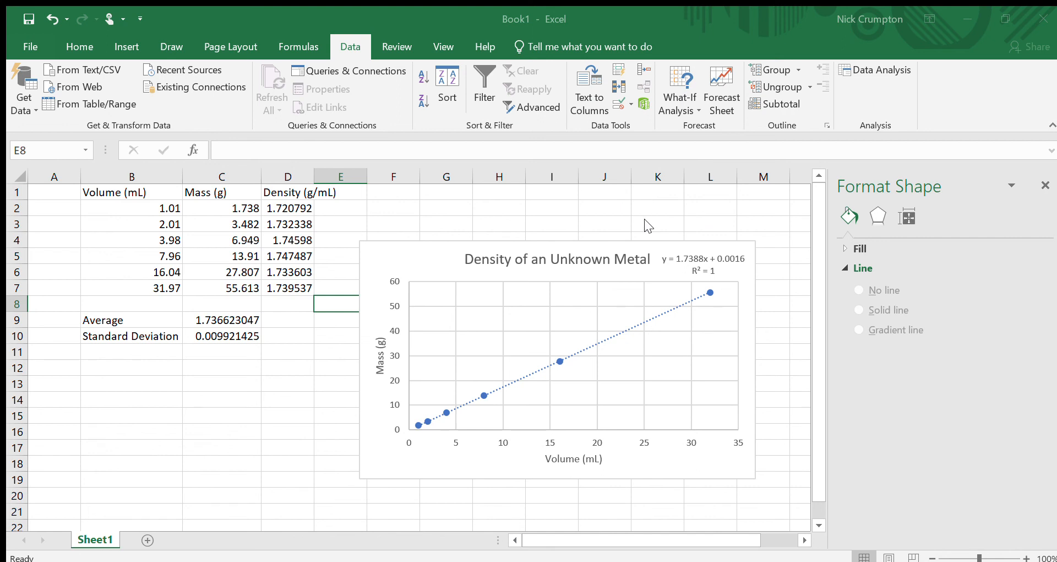
left_click(622, 232)
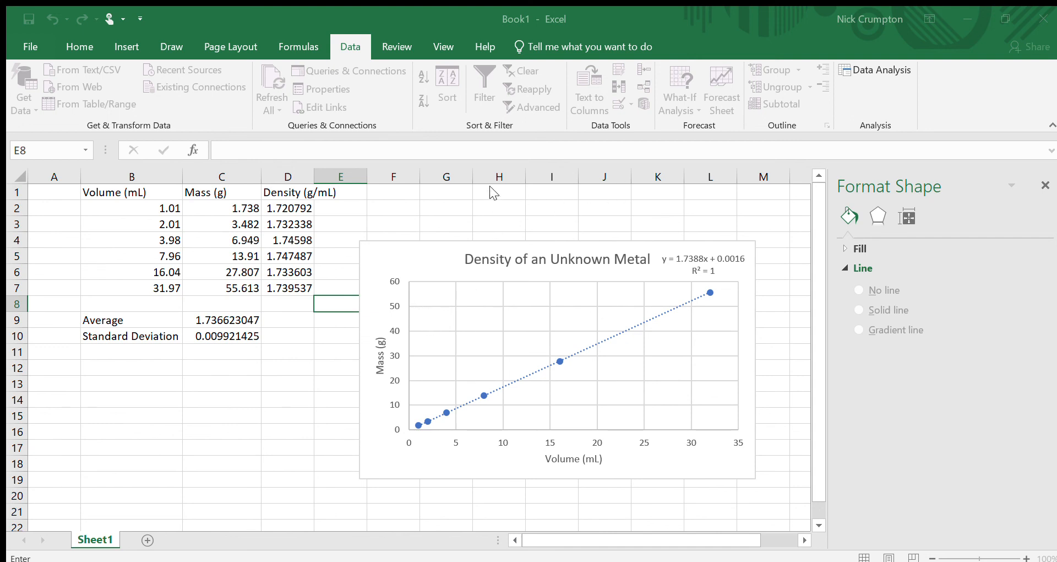
left_click(169, 209)
left_click_drag(170, 208, 156, 293)
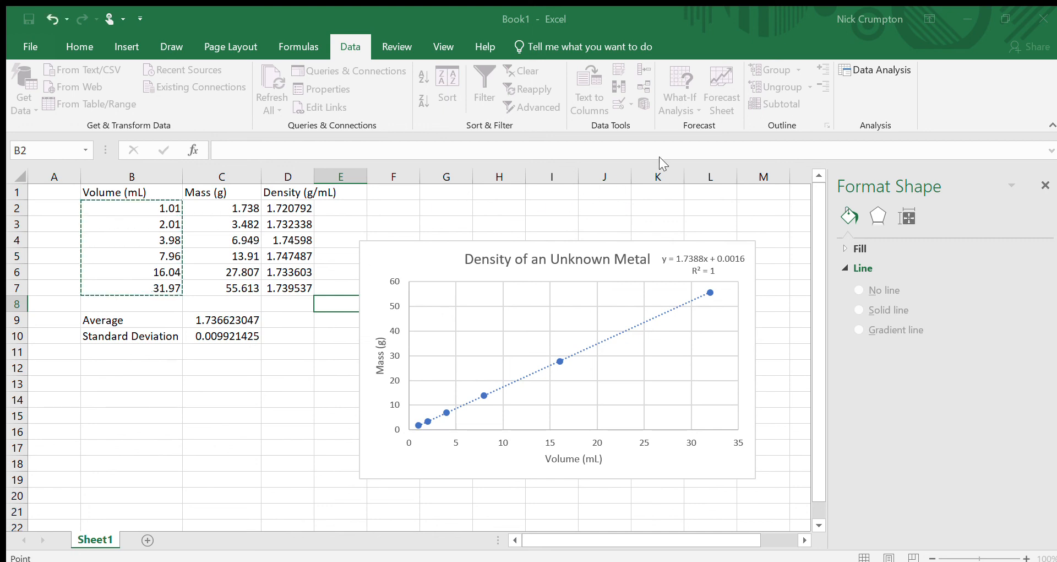
left_click(664, 190)
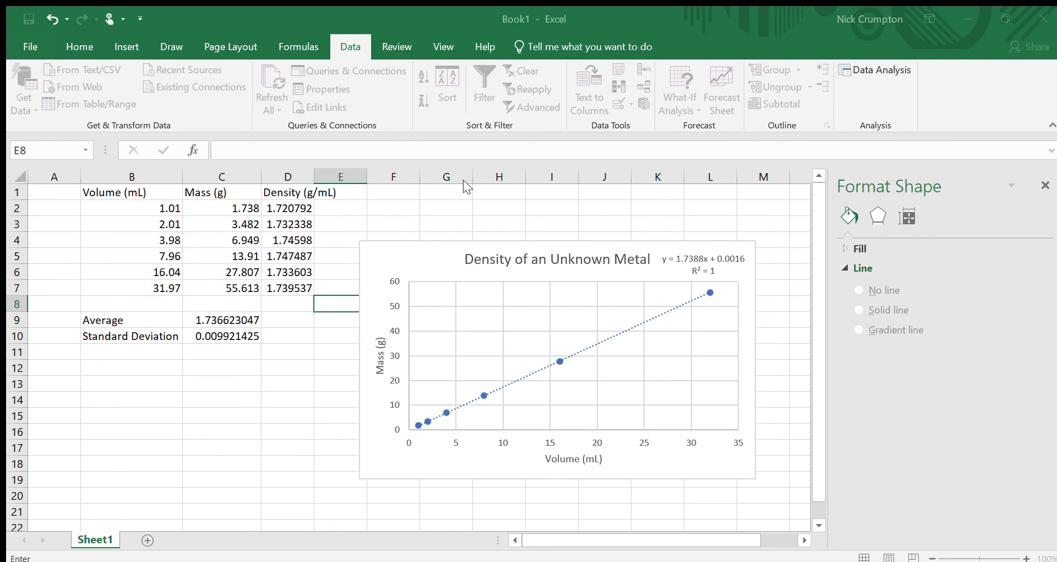
left_click_drag(225, 207, 230, 287)
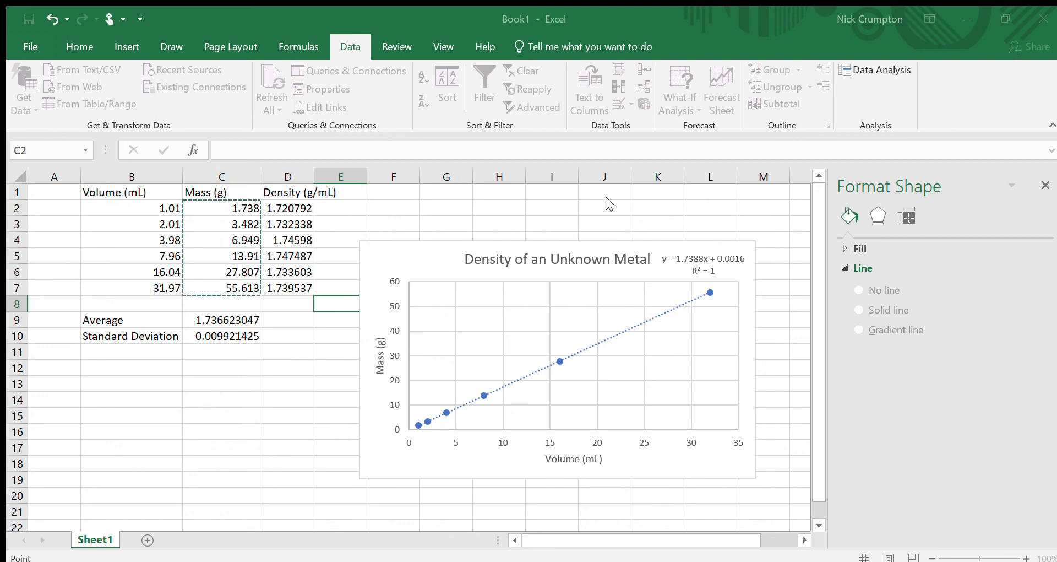
left_click(638, 215)
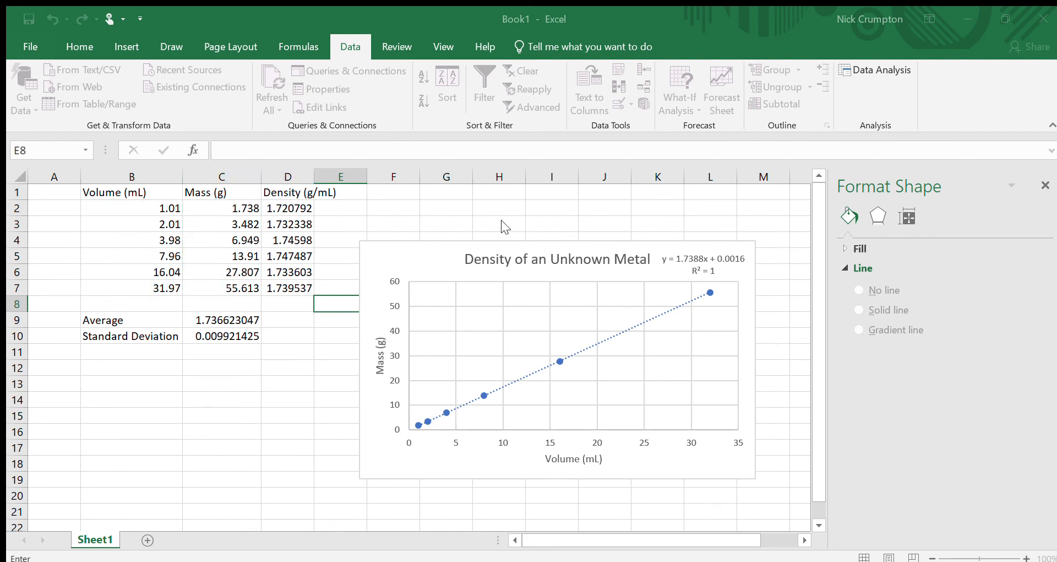
left_click_drag(131, 210, 135, 289)
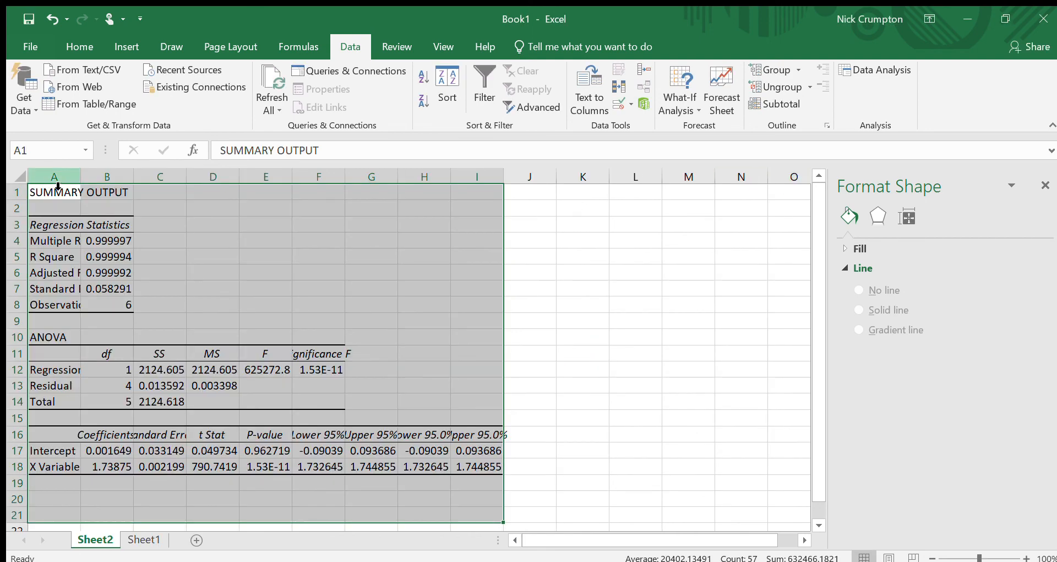
Step: Autofit the widths of columns A through K in the regression summary output
left_click(547, 446)
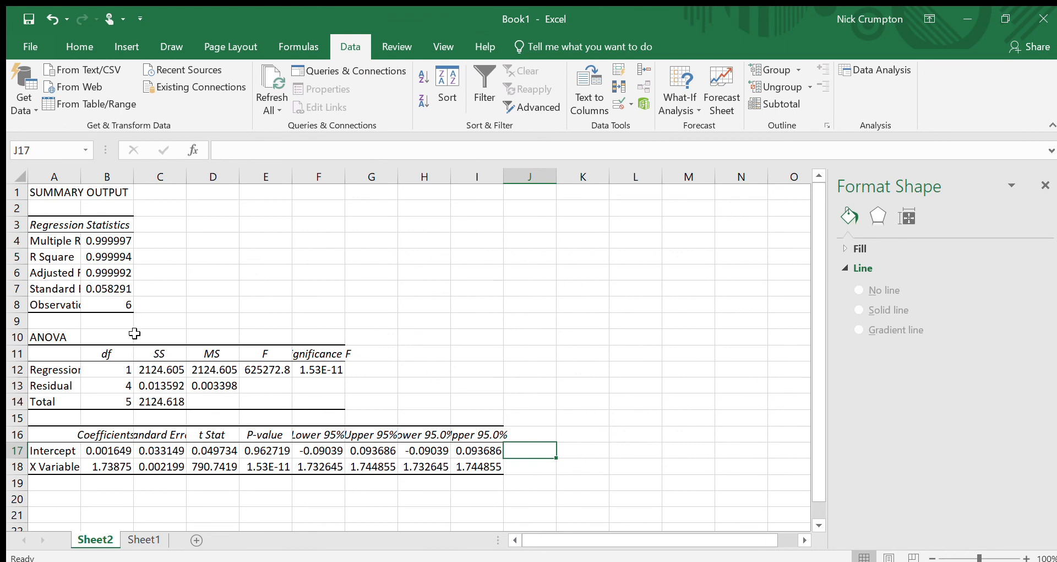
left_click_drag(58, 175, 559, 168)
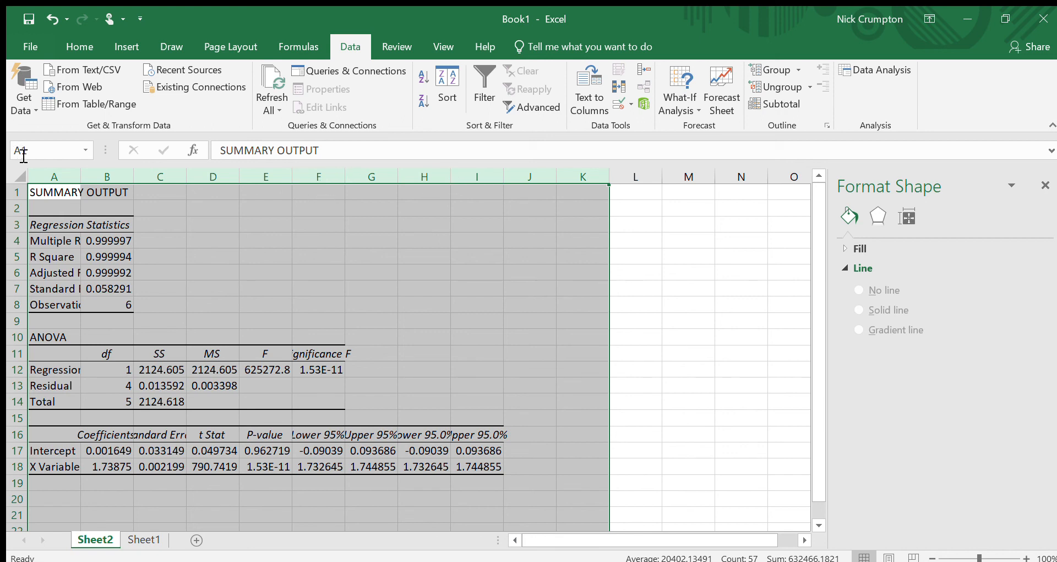
double_click(191, 176)
left_click(498, 302)
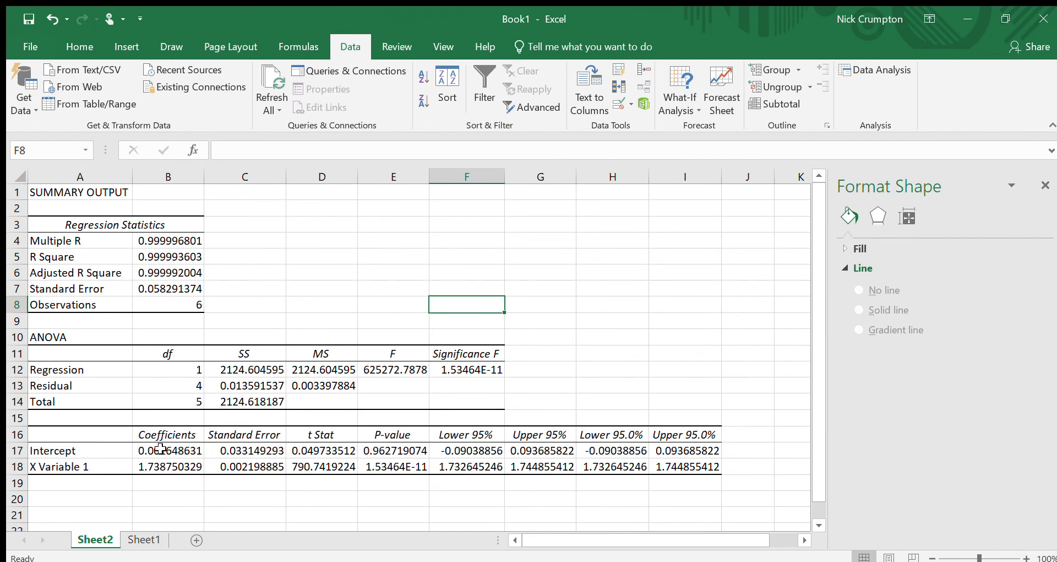
Step: Highlight the X Variable 1 coefficient cell B18 with a yellow fill
left_click_drag(160, 450, 291, 457)
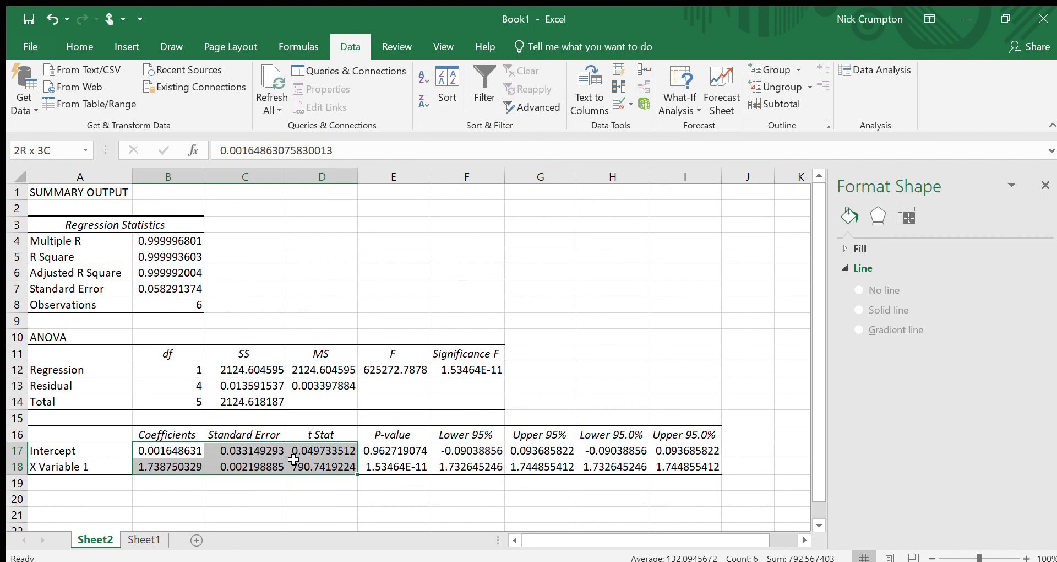
left_click(197, 481)
left_click(163, 466)
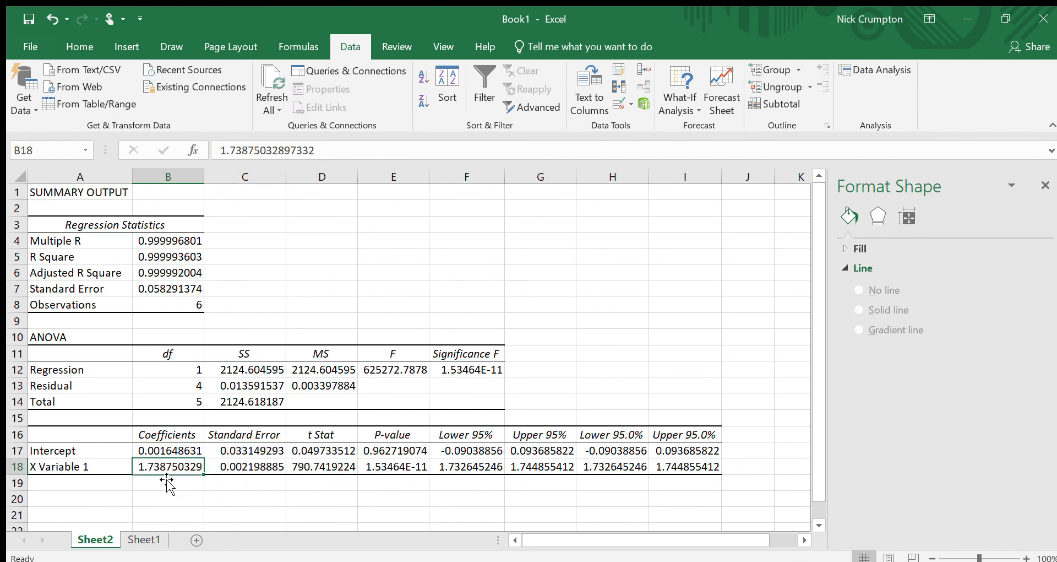
left_click(56, 43)
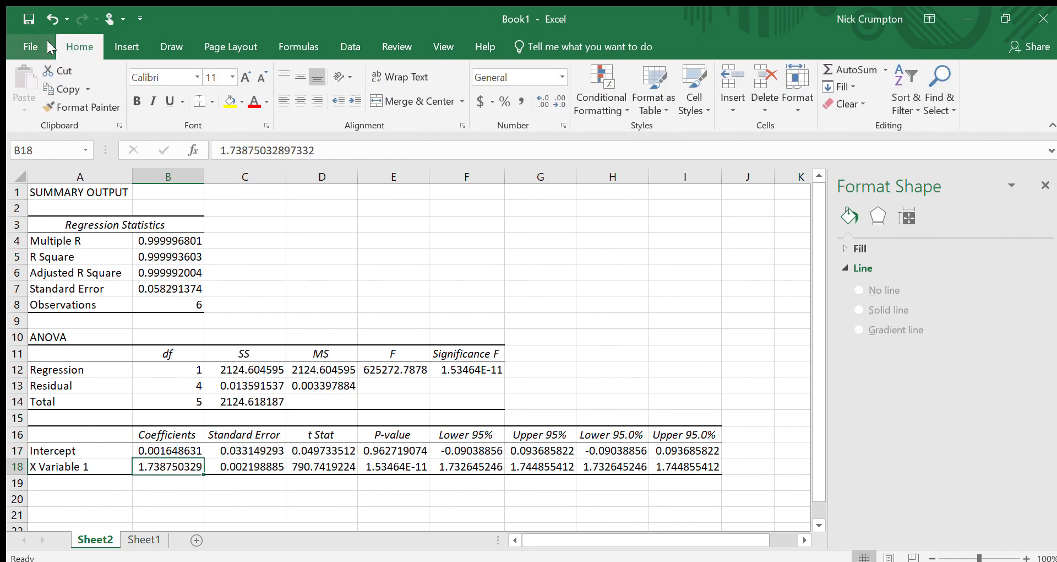
left_click(227, 101)
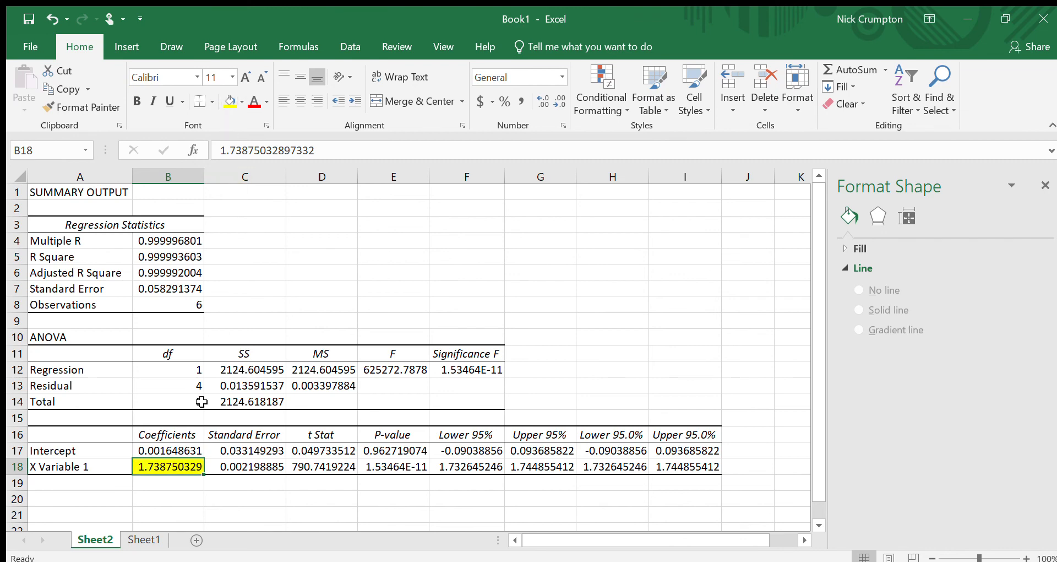
Step: Compare against the chart on Sheet1, then fill the intercept coefficient cell B17 yellow as well
left_click(179, 491)
left_click(142, 539)
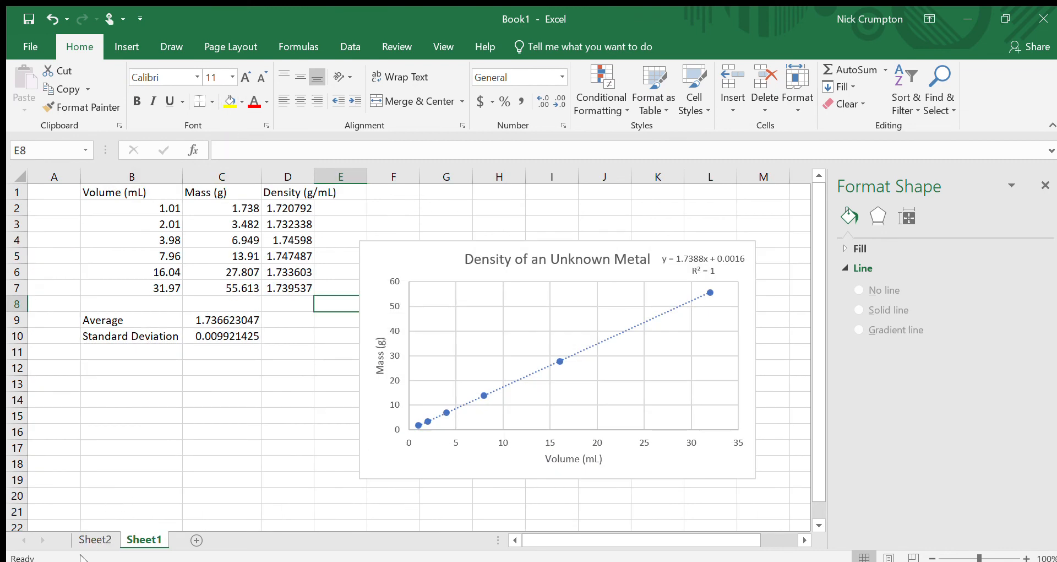
left_click(95, 540)
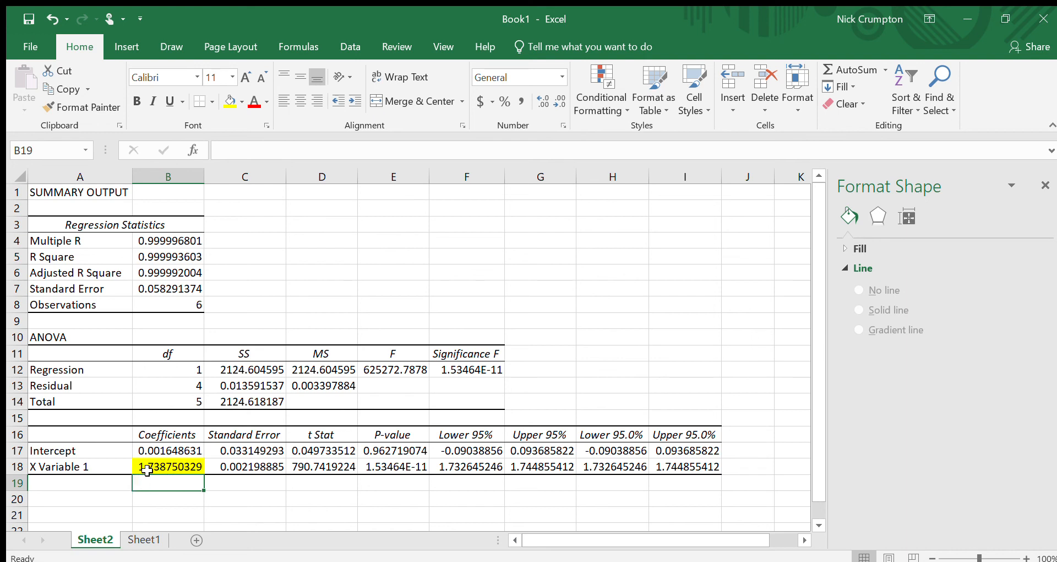
left_click(165, 450)
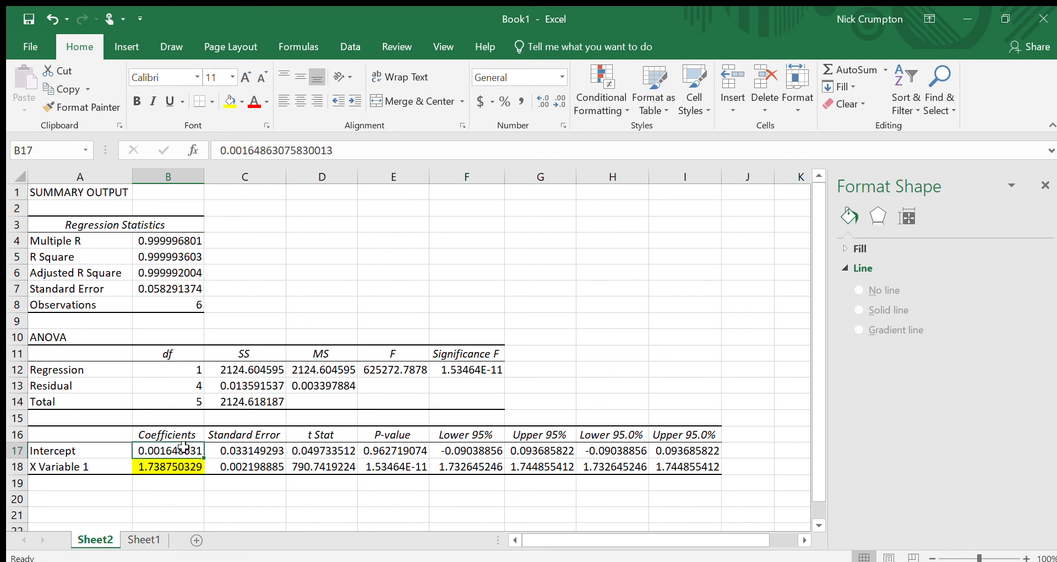
left_click(229, 100)
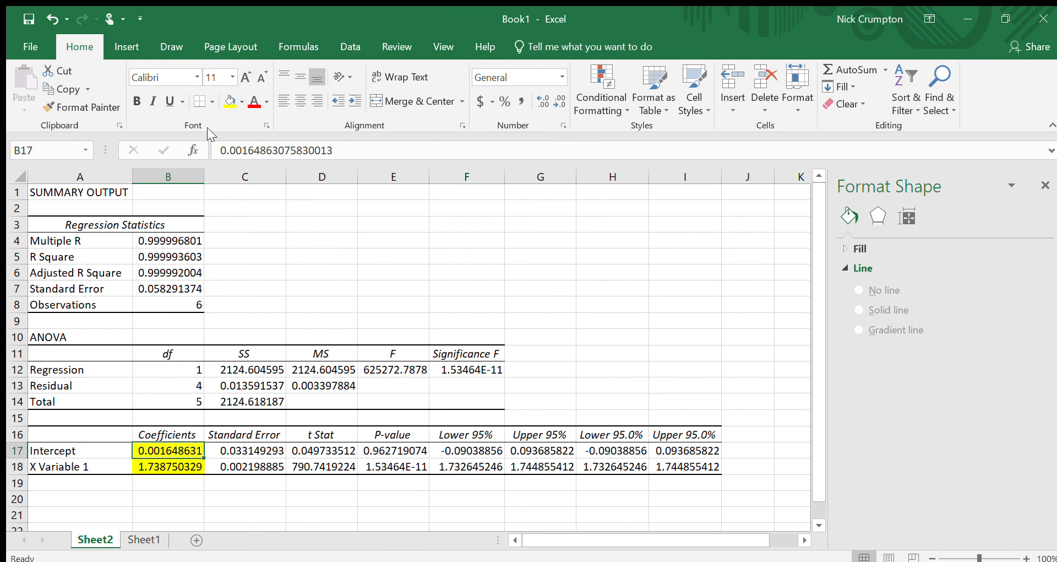
Step: Fill the standard error cells C17:C18 with red
key("Right")
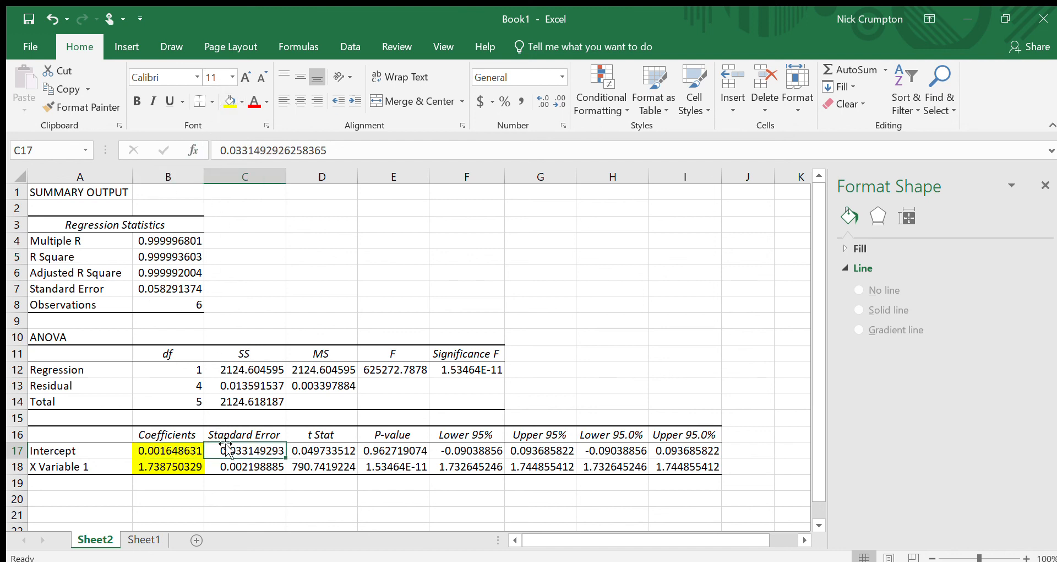
left_click_drag(226, 450, 224, 469)
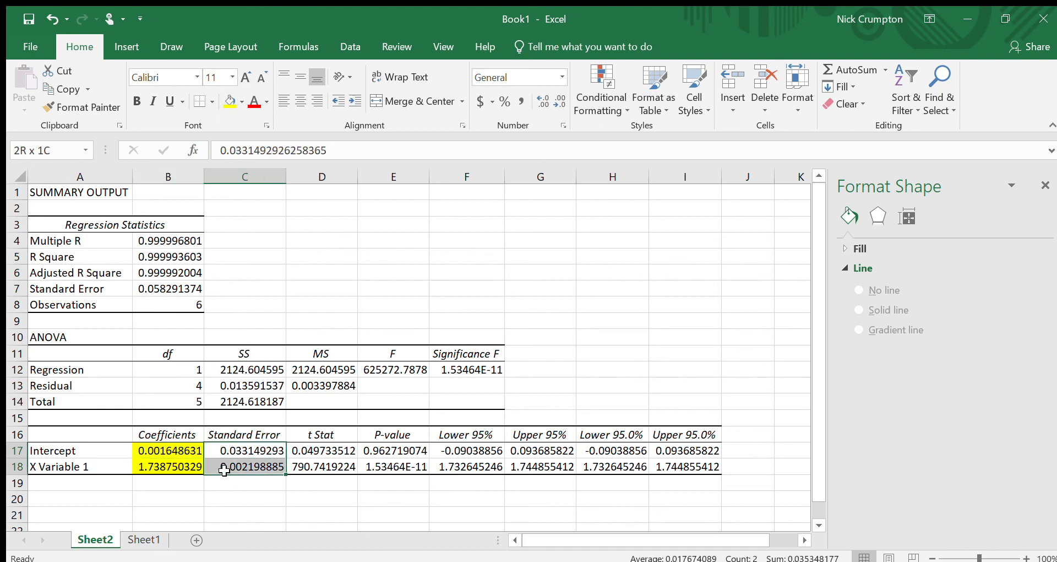
left_click(229, 101)
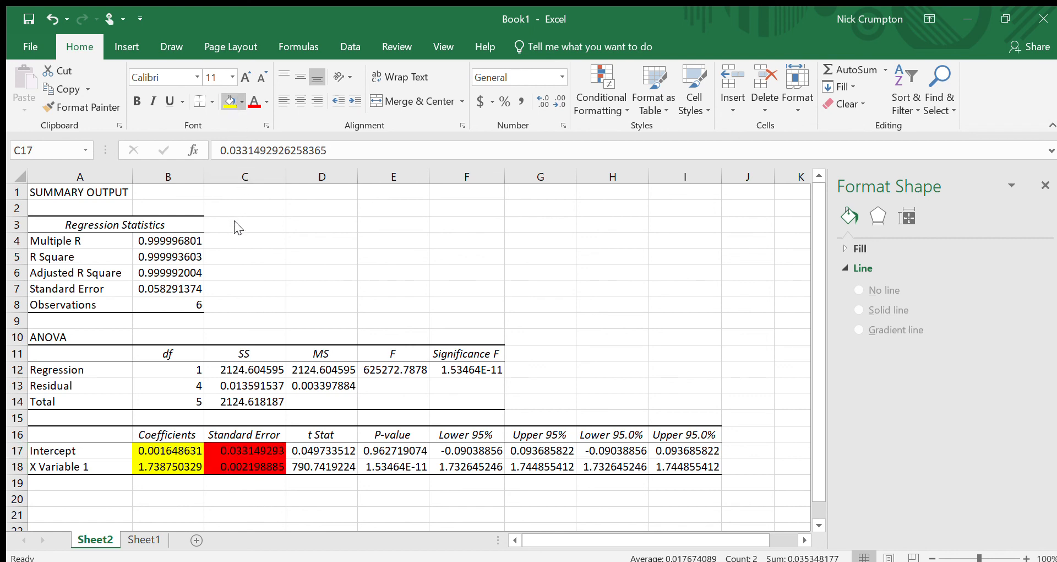
left_click(234, 220)
Step: Examine the highlighted coefficient and standard error values for the intercept and slope
left_click(280, 466)
left_click(172, 498)
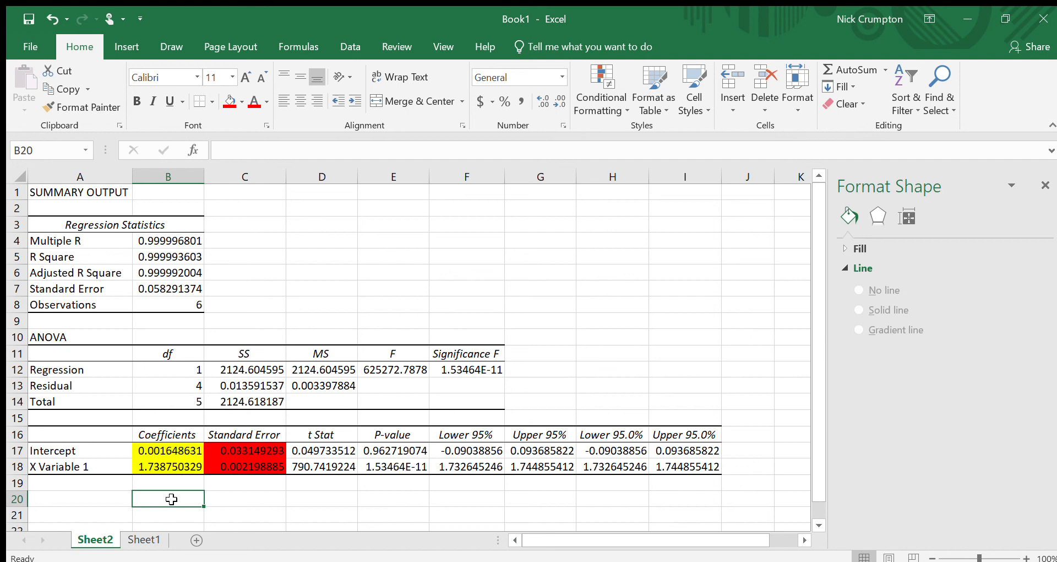
left_click(172, 454)
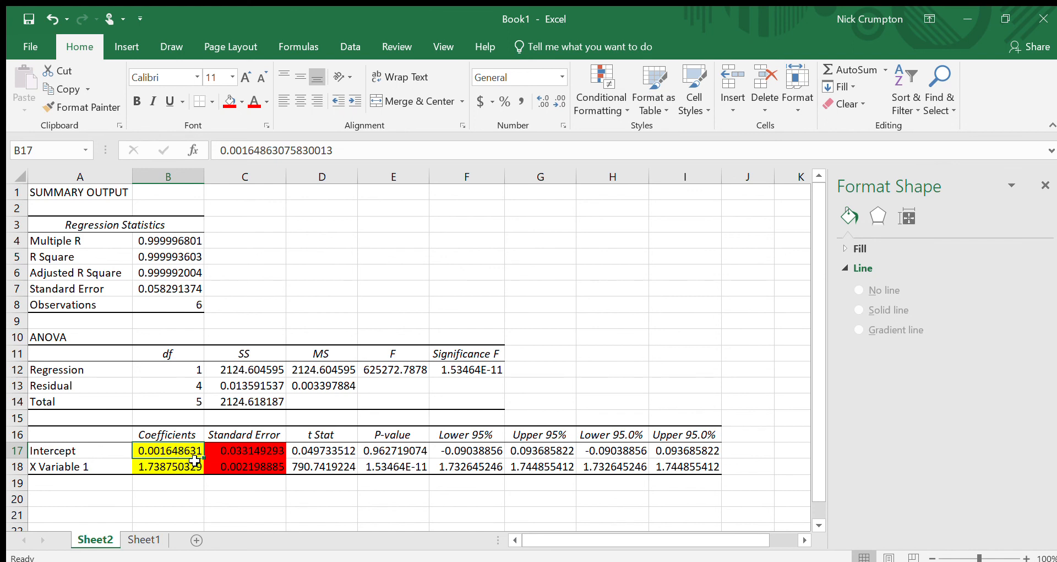
left_click(236, 453)
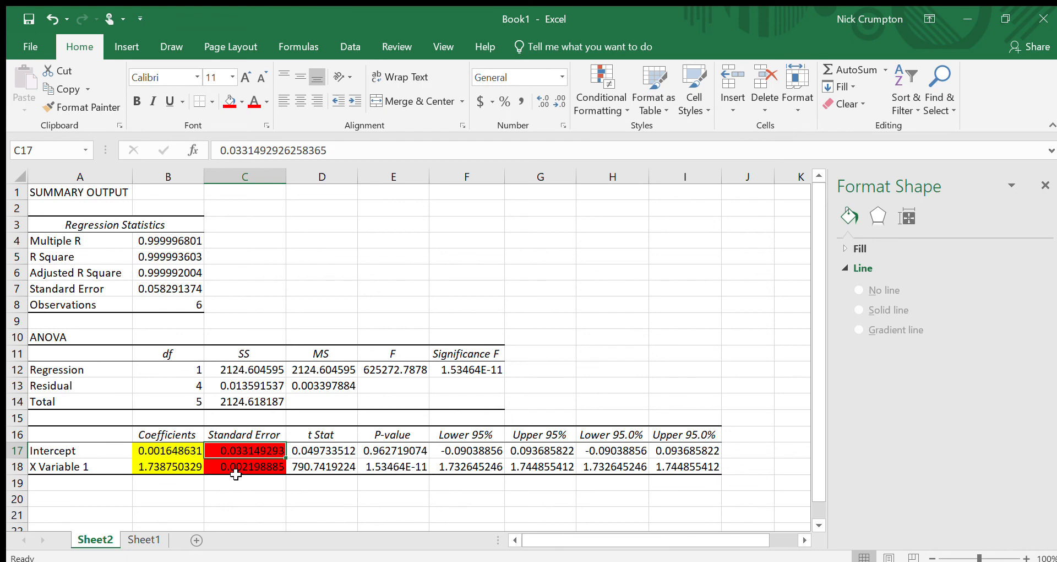
left_click(172, 481)
left_click(182, 468)
left_click(224, 468)
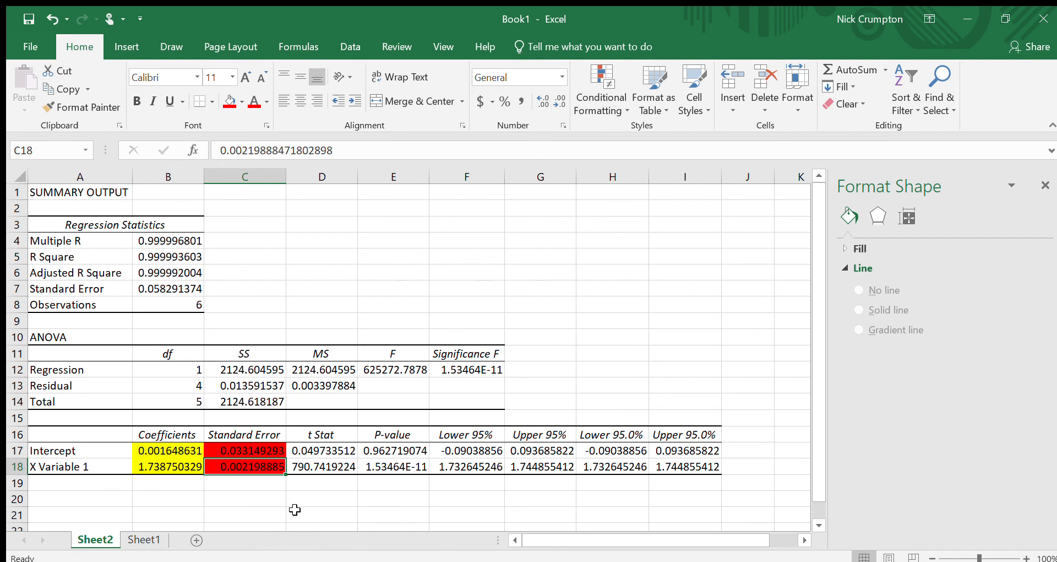
left_click(150, 452)
left_click(239, 453)
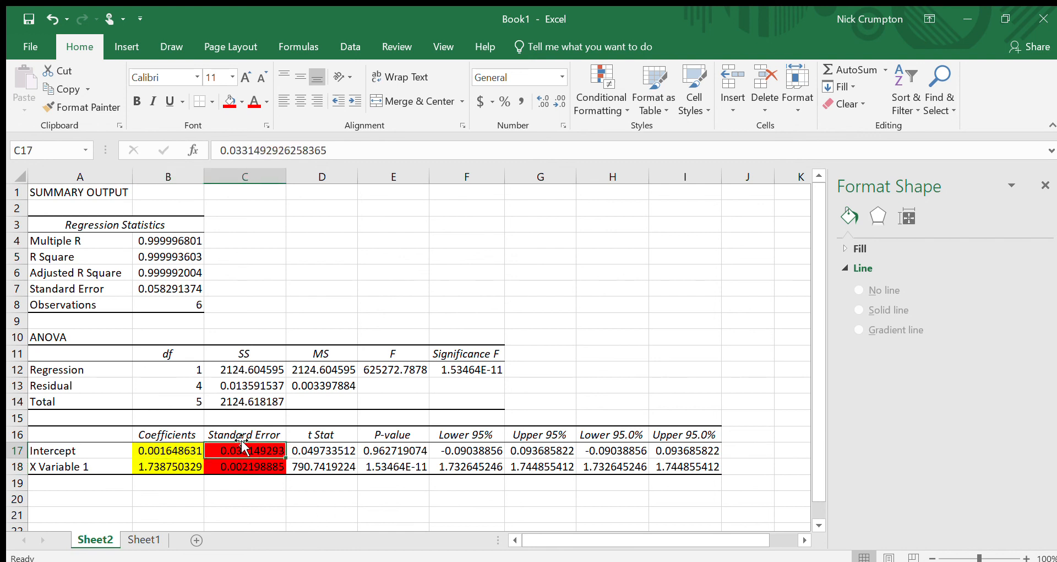
Step: Return to Sheet1 and move the chart slightly lower and right beside the data table
left_click(134, 533)
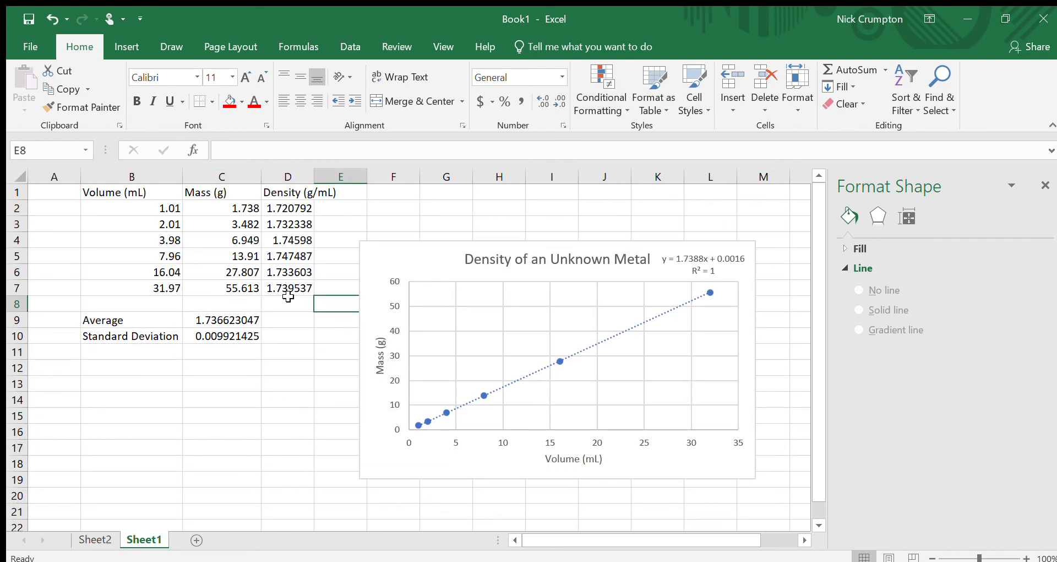
left_click_drag(378, 255, 402, 297)
left_click(340, 286)
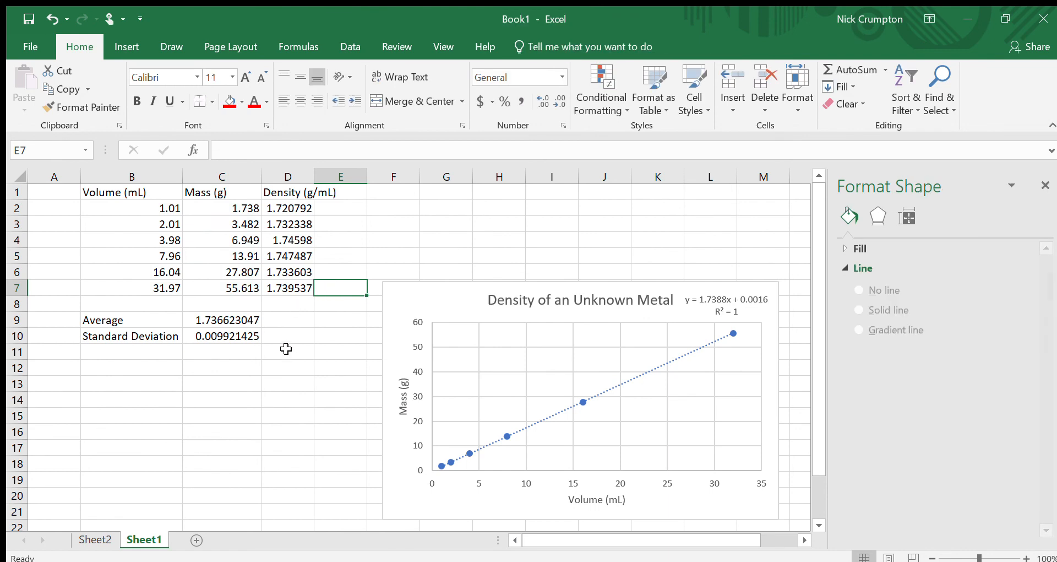